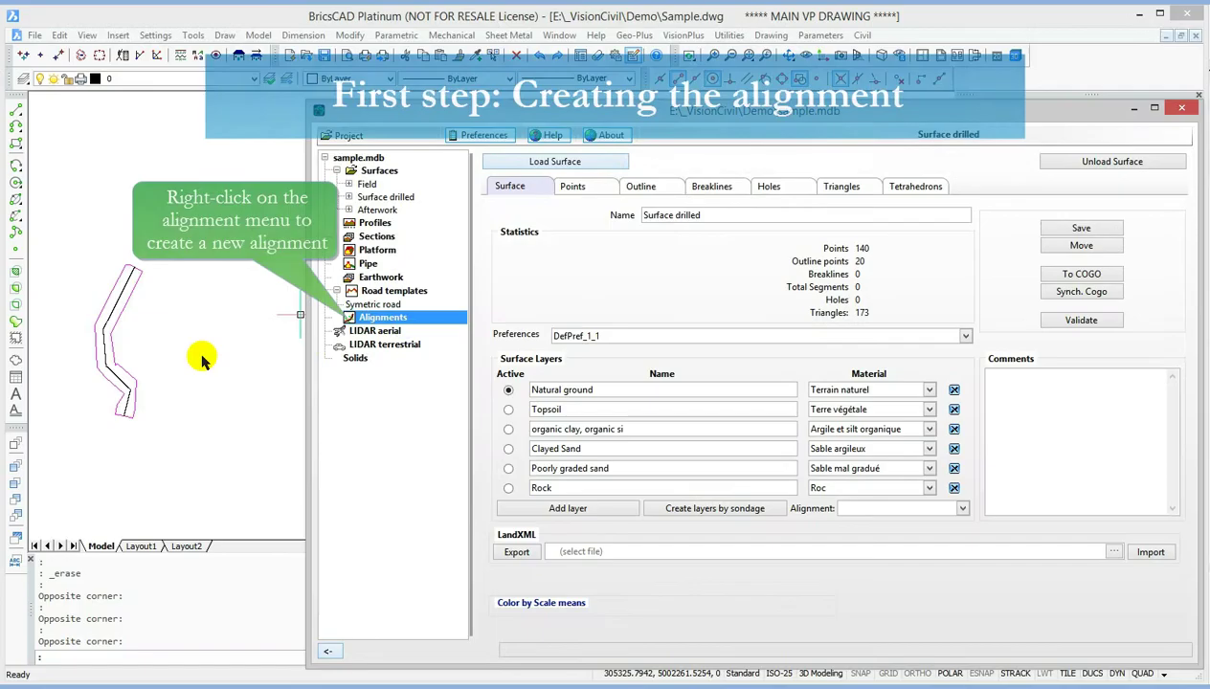
# - Create alignment 'New' from the drawn polyline, filling its table with five PI points
pyautogui.rightClick(386, 319)
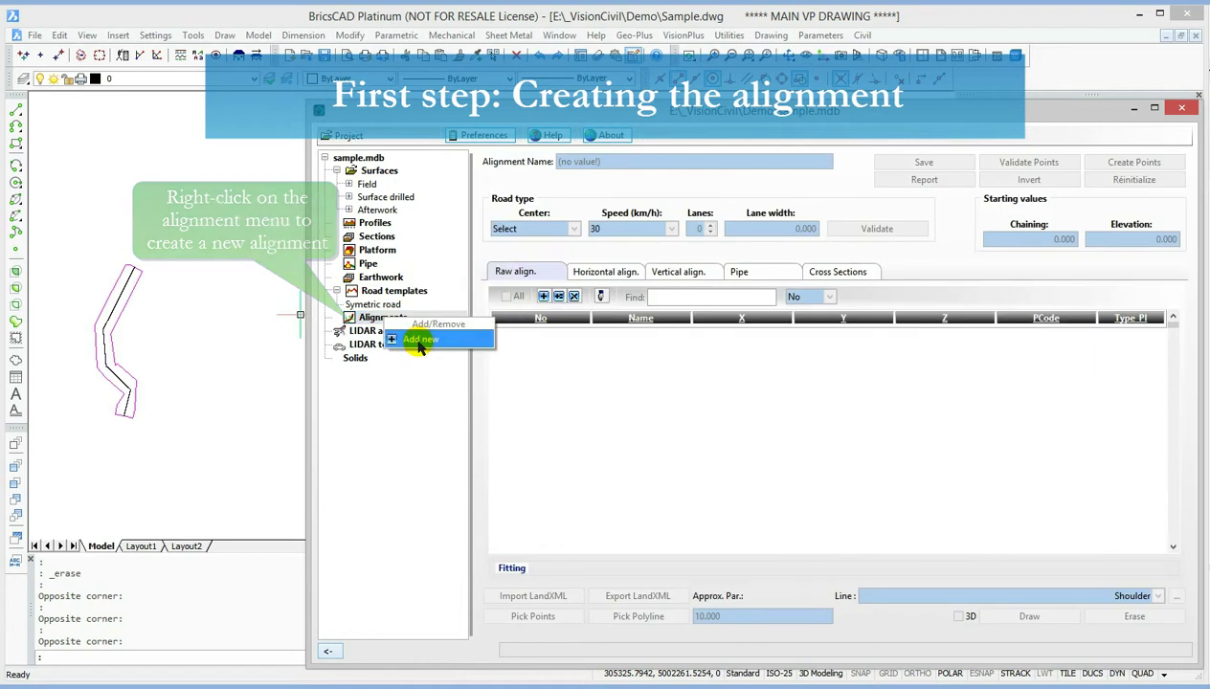
pyautogui.click(418, 343)
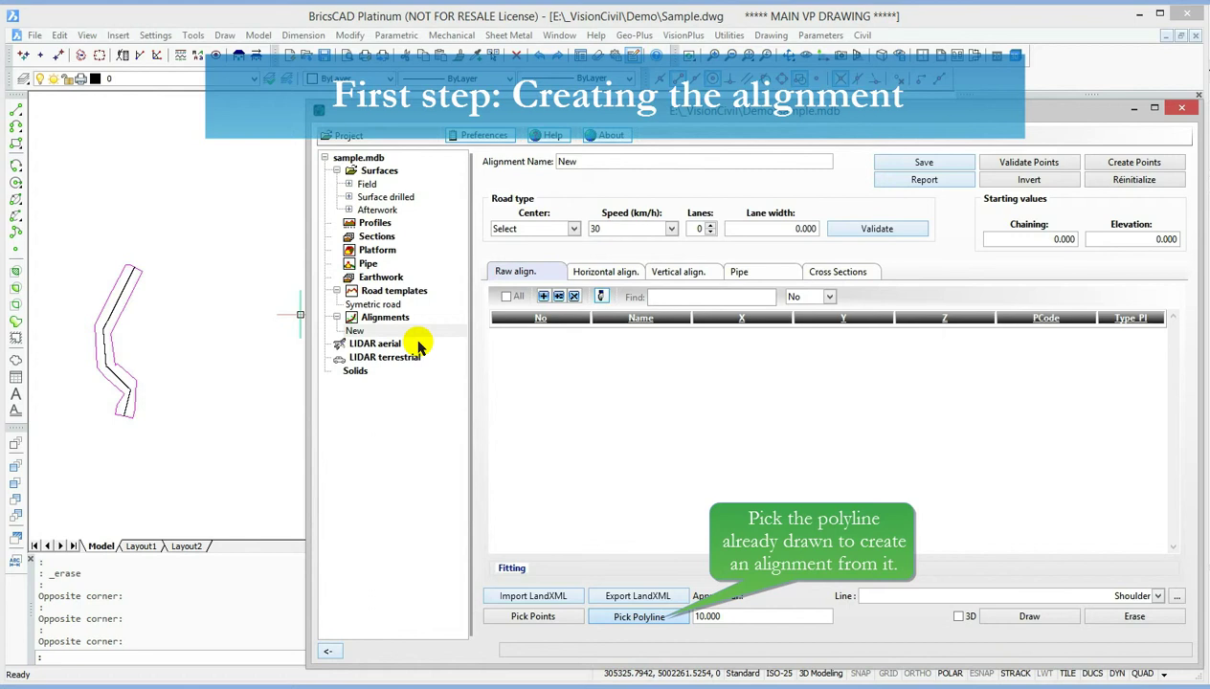
pyautogui.click(640, 617)
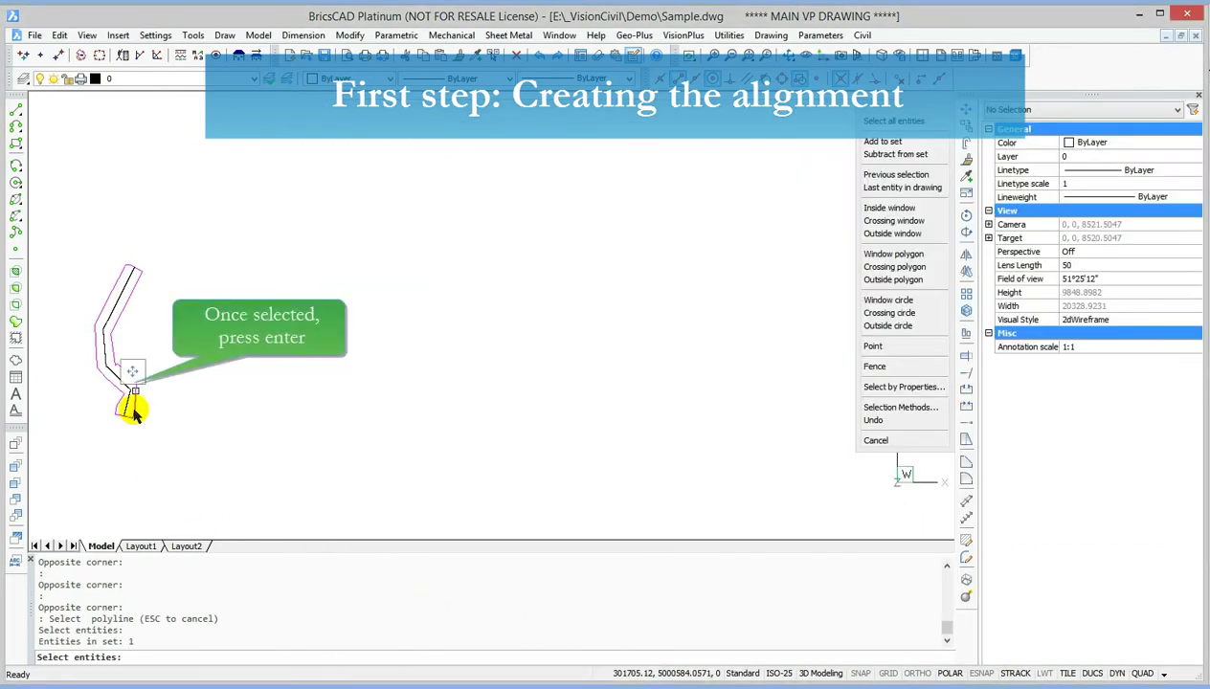
pyautogui.press('Return')
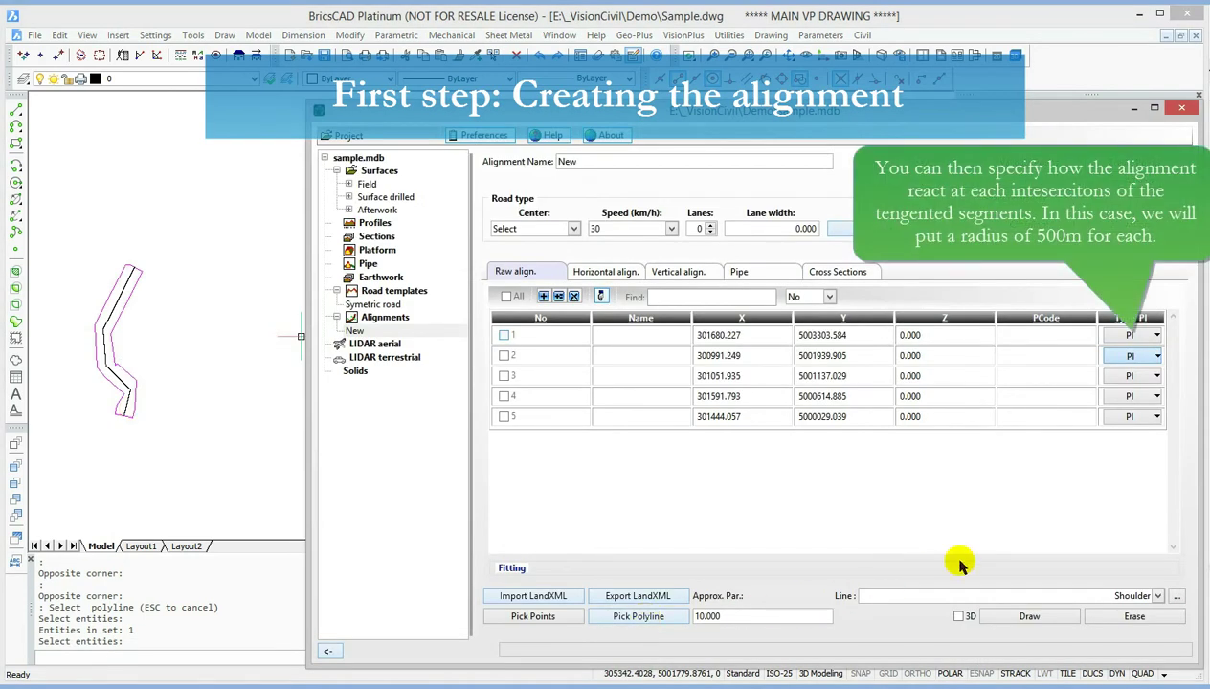
# - Make PI points 2 and 3 of alignment New into PI_Arc curves with radius 500
pyautogui.click(1154, 357)
pyautogui.click(1135, 390)
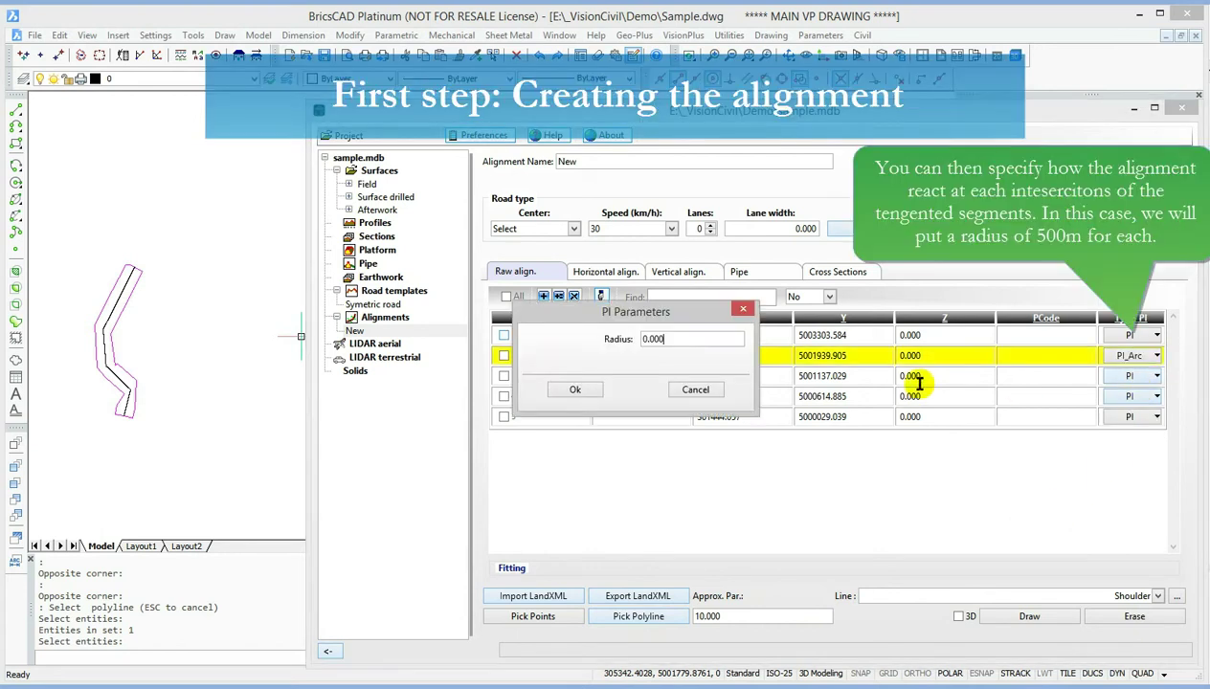
pyautogui.doubleClick(699, 339)
pyautogui.write('5')
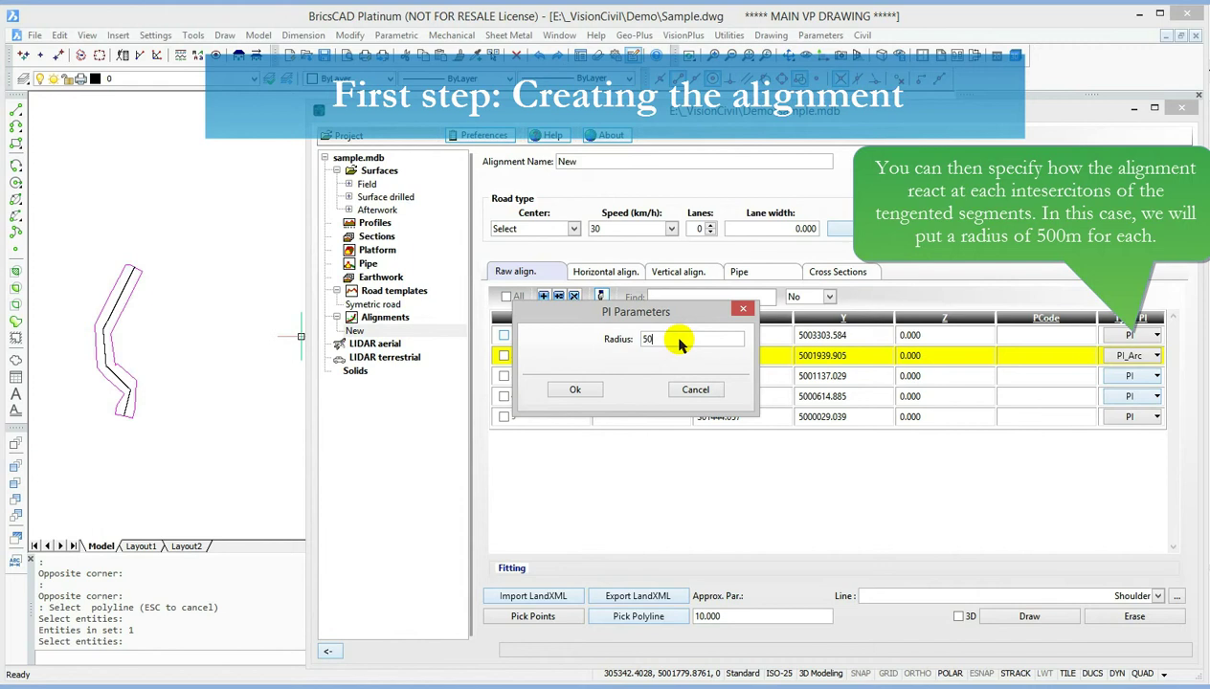
pyautogui.write('0')
pyautogui.click(574, 390)
pyautogui.click(1121, 381)
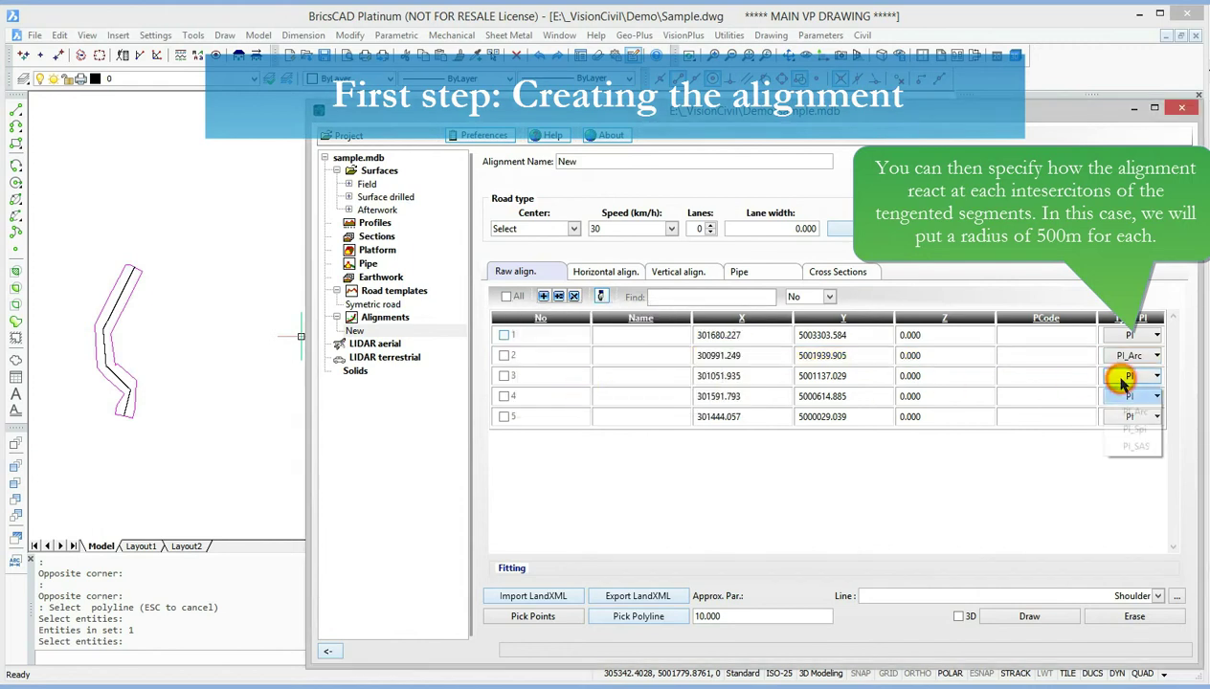
pyautogui.click(1133, 410)
pyautogui.doubleClick(668, 340)
pyautogui.write('500')
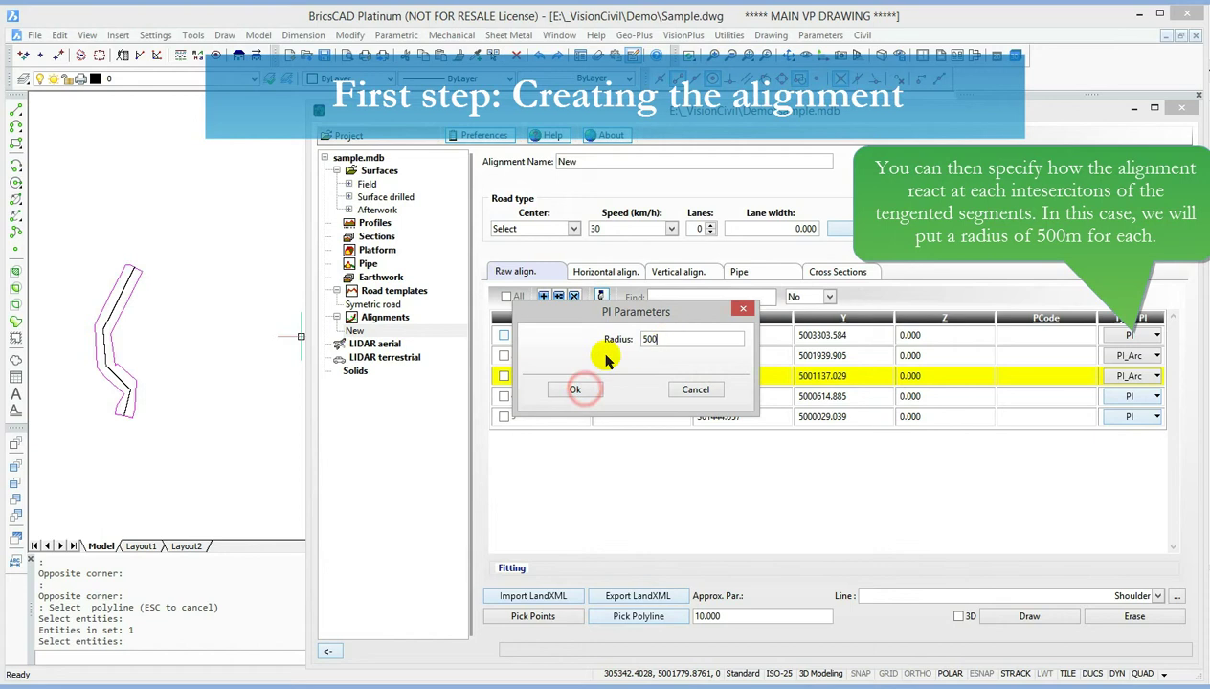
pyautogui.click(574, 389)
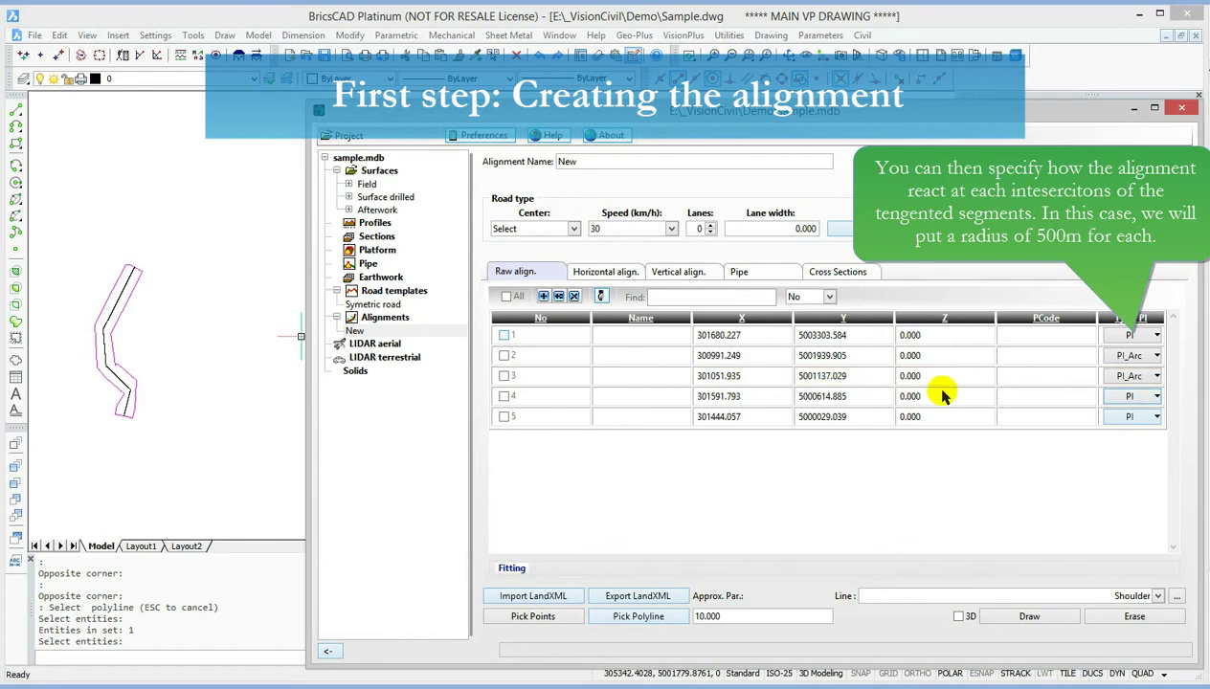
# - Make PI point 4 a 500 m arc, then save and rebuild the horizontal curves
pyautogui.click(1135, 395)
pyautogui.click(1128, 434)
pyautogui.doubleClick(672, 345)
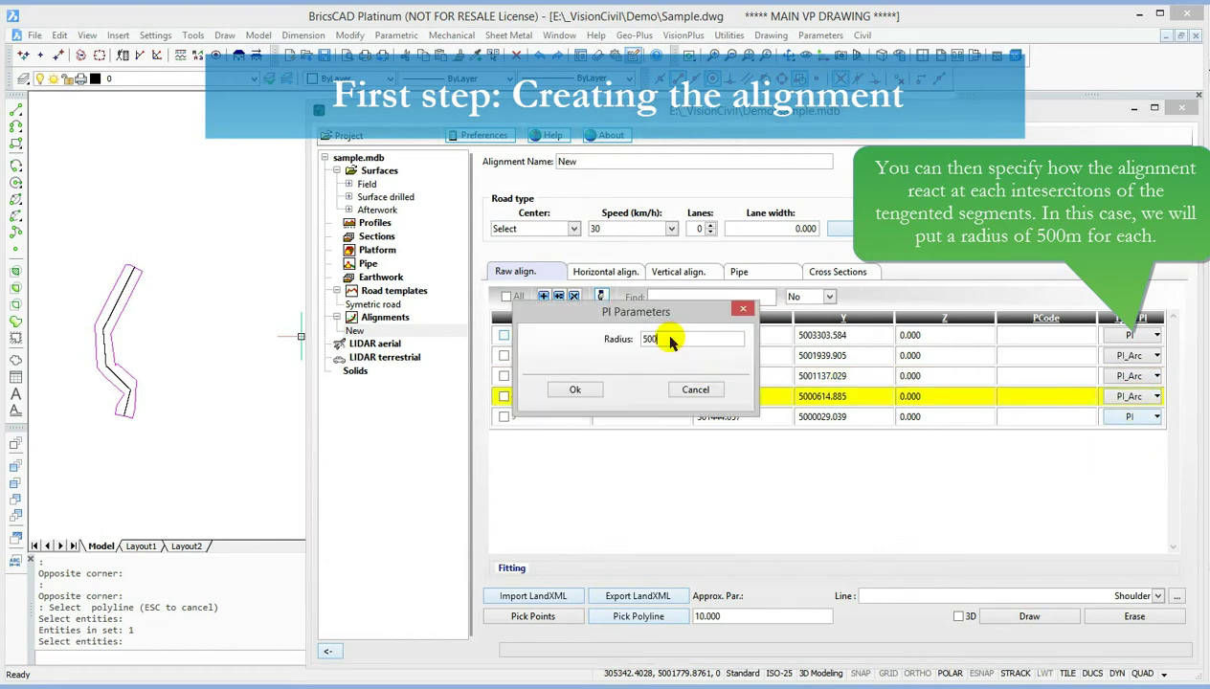
pyautogui.click(571, 389)
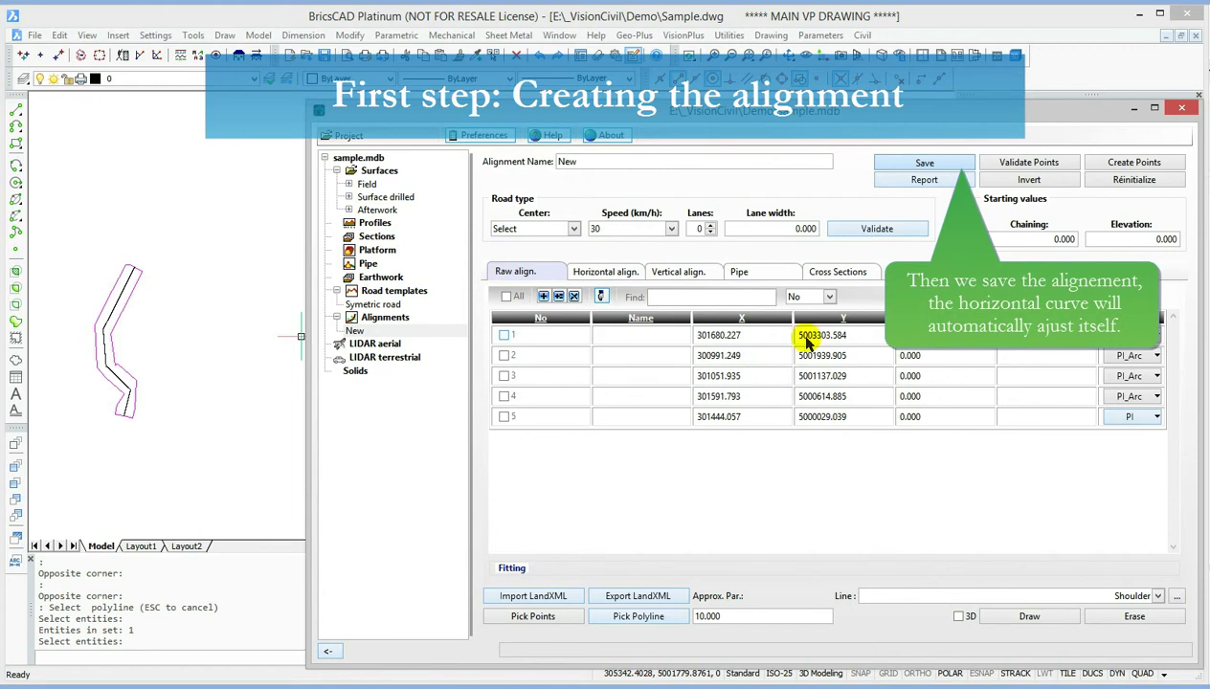
pyautogui.click(927, 162)
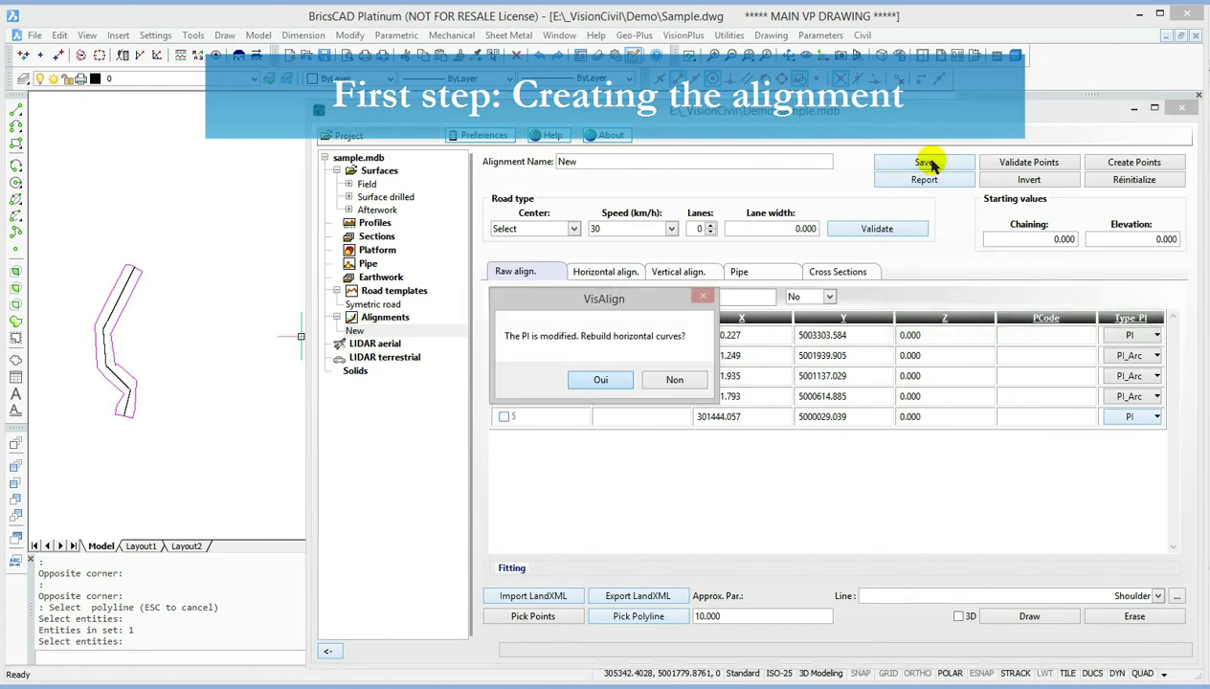
pyautogui.click(600, 379)
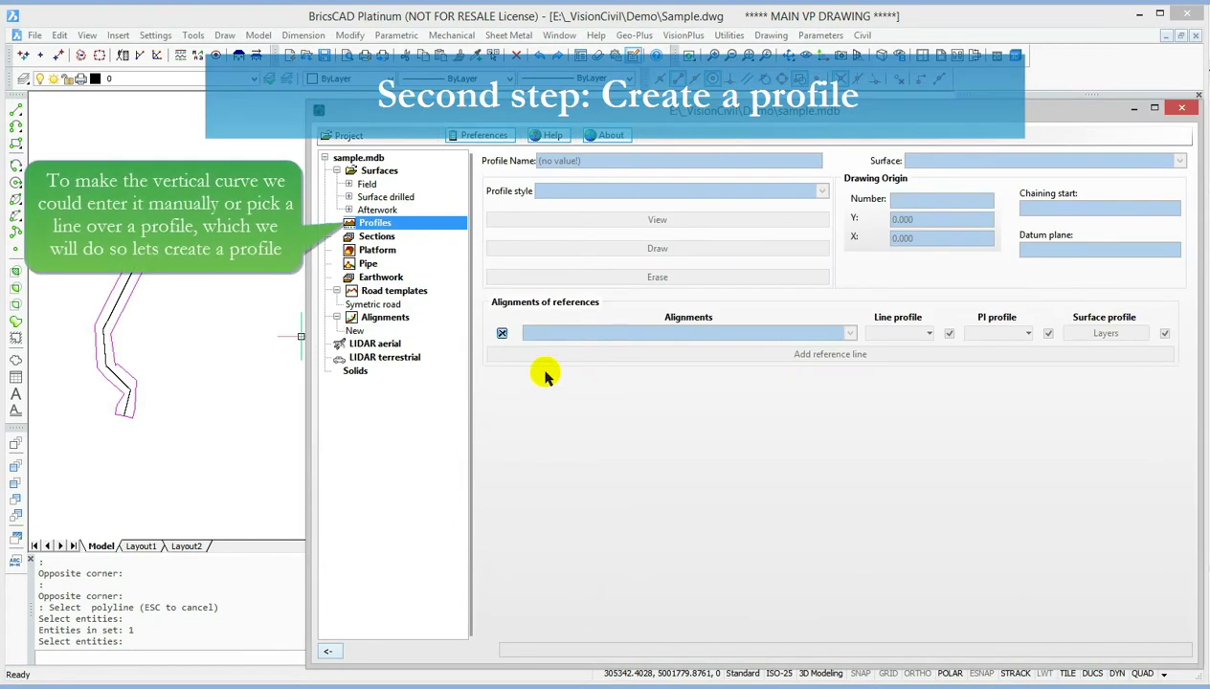
# - Add profile Profil_1 on Surface drilled, style Profile, origin picked at X 305757.618, Y 5003407.519
pyautogui.rightClick(377, 223)
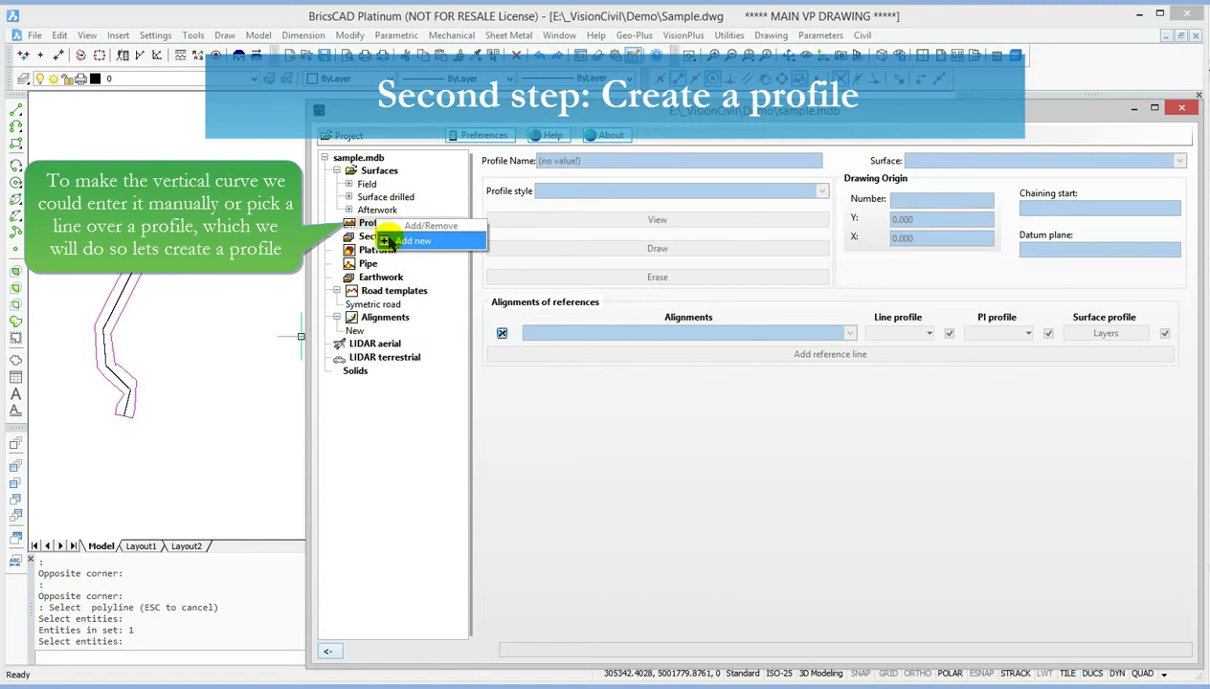
pyautogui.click(388, 241)
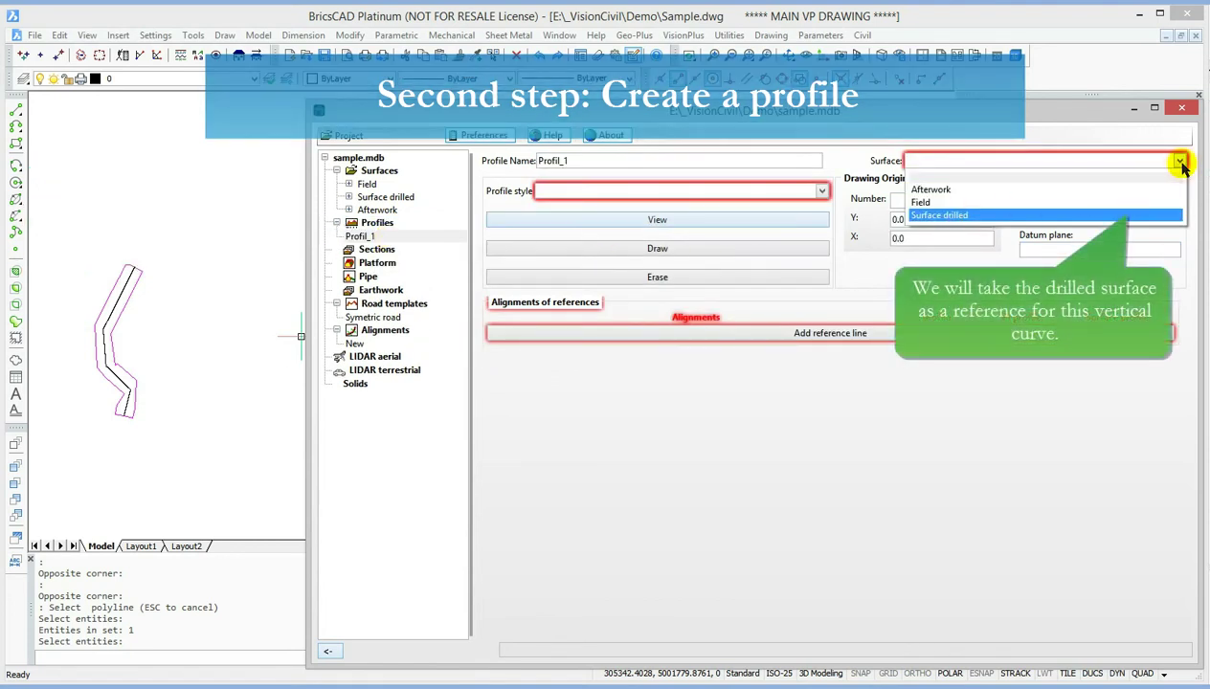
pyautogui.click(1047, 215)
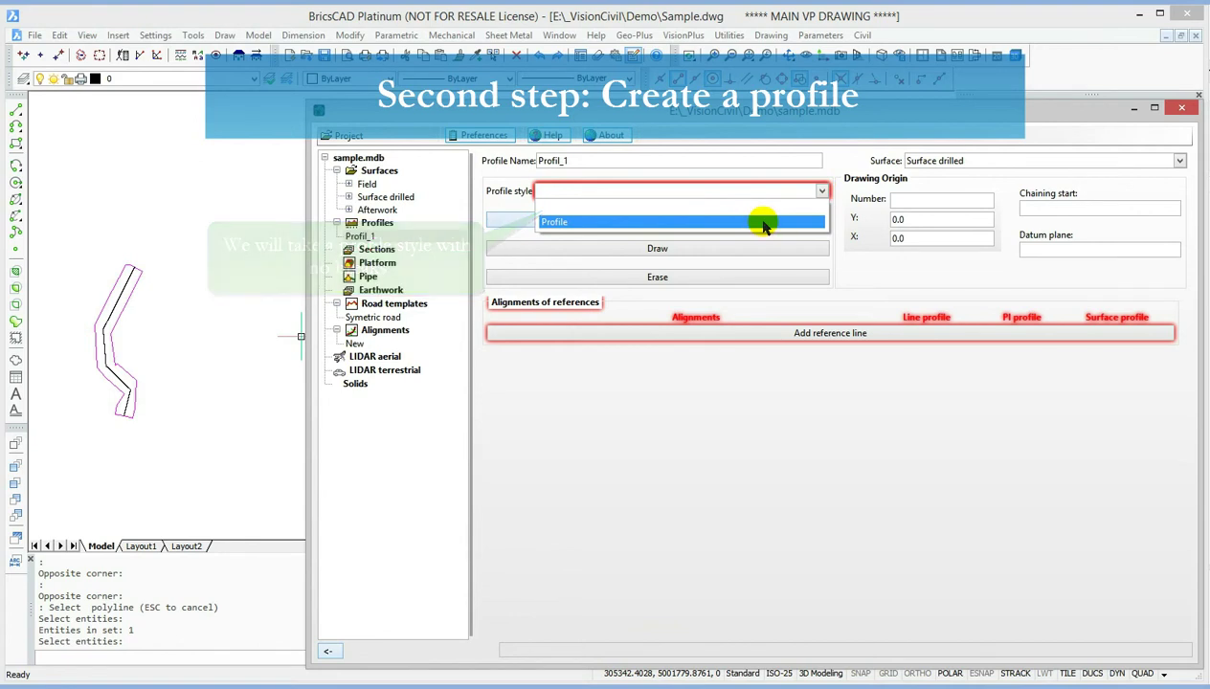
pyautogui.click(763, 226)
pyautogui.click(911, 201)
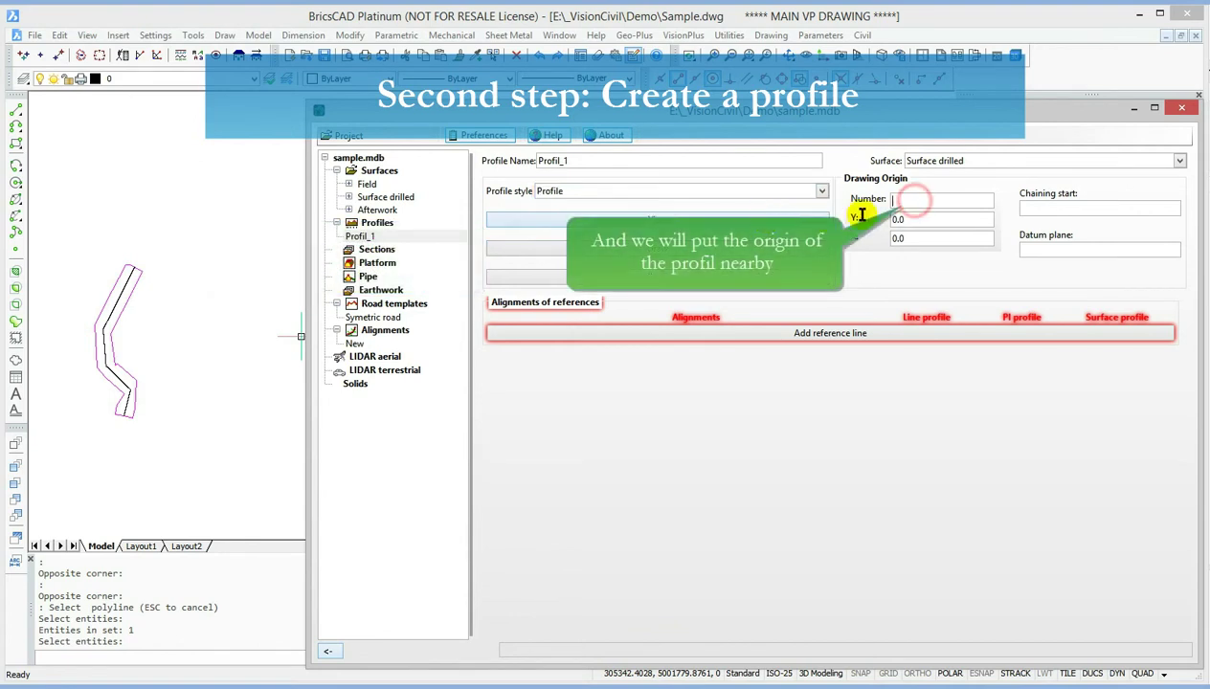
pyautogui.rightClick(915, 203)
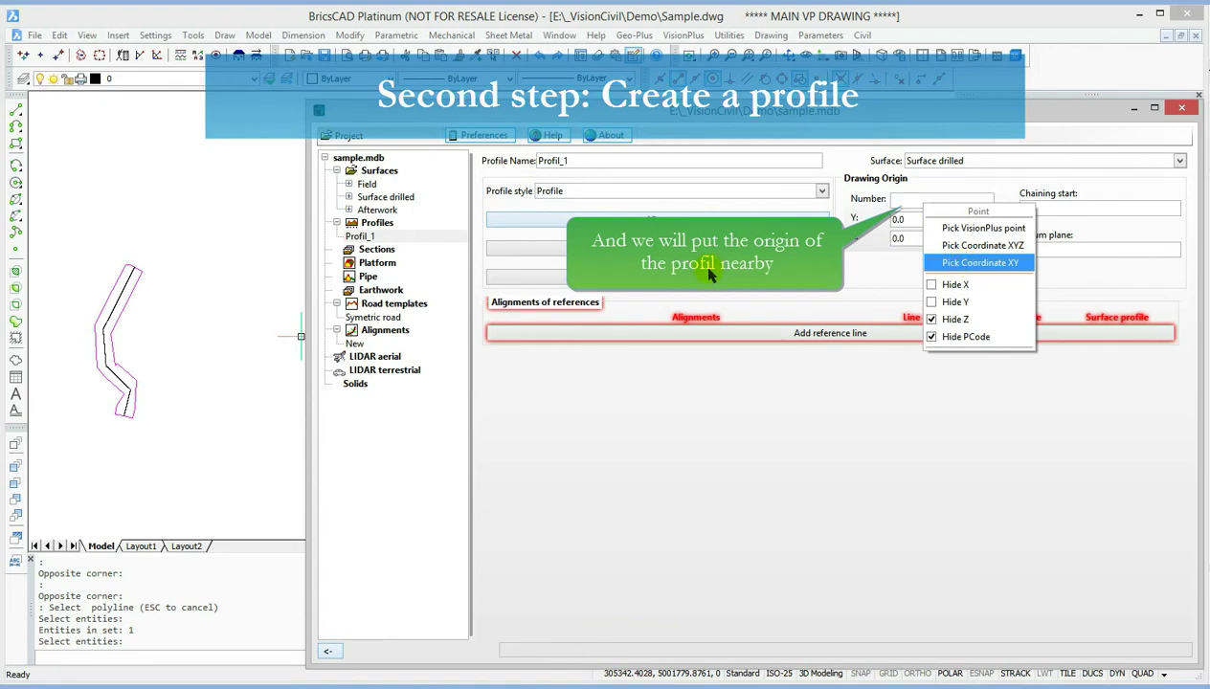
pyautogui.click(301, 336)
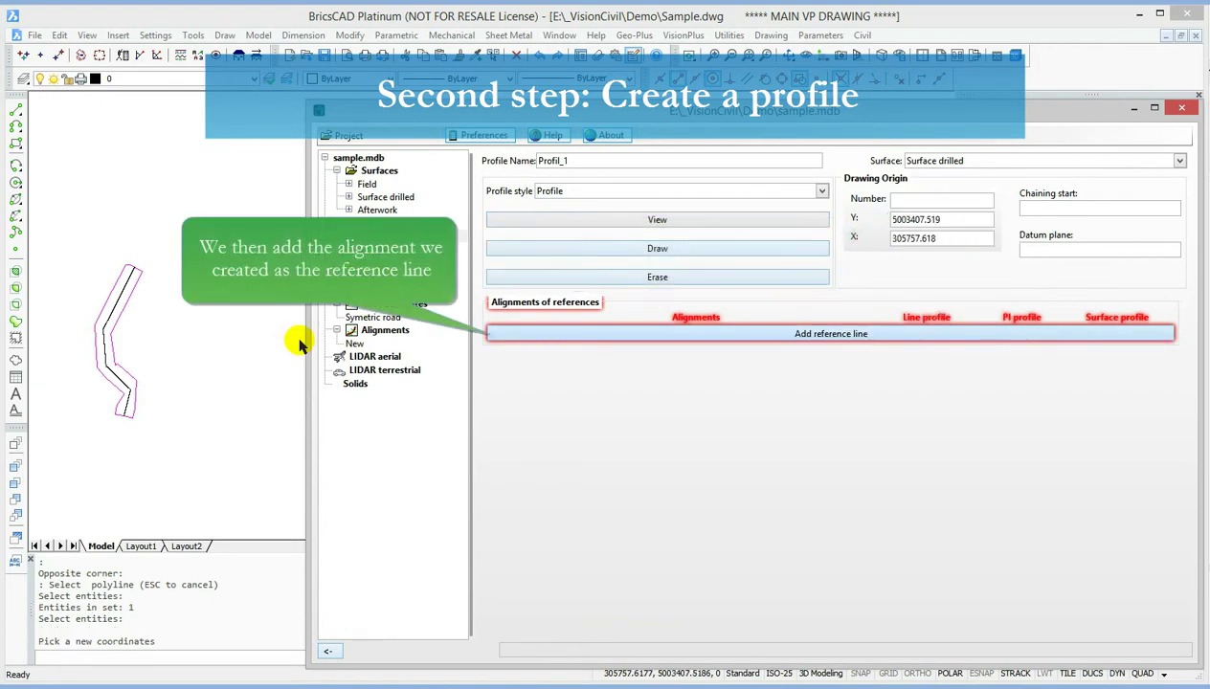
# - Reference Profil_1 to alignment New with only the Natural ground layer in dark red, then draw it
pyautogui.click(667, 335)
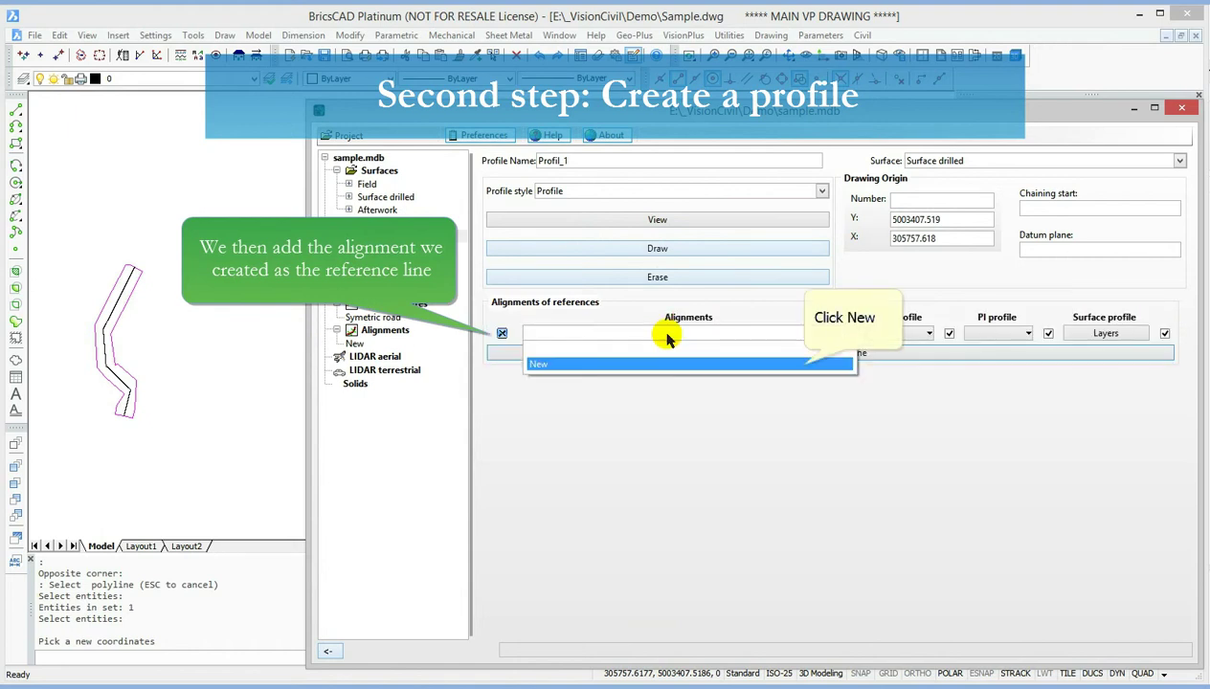
pyautogui.click(804, 365)
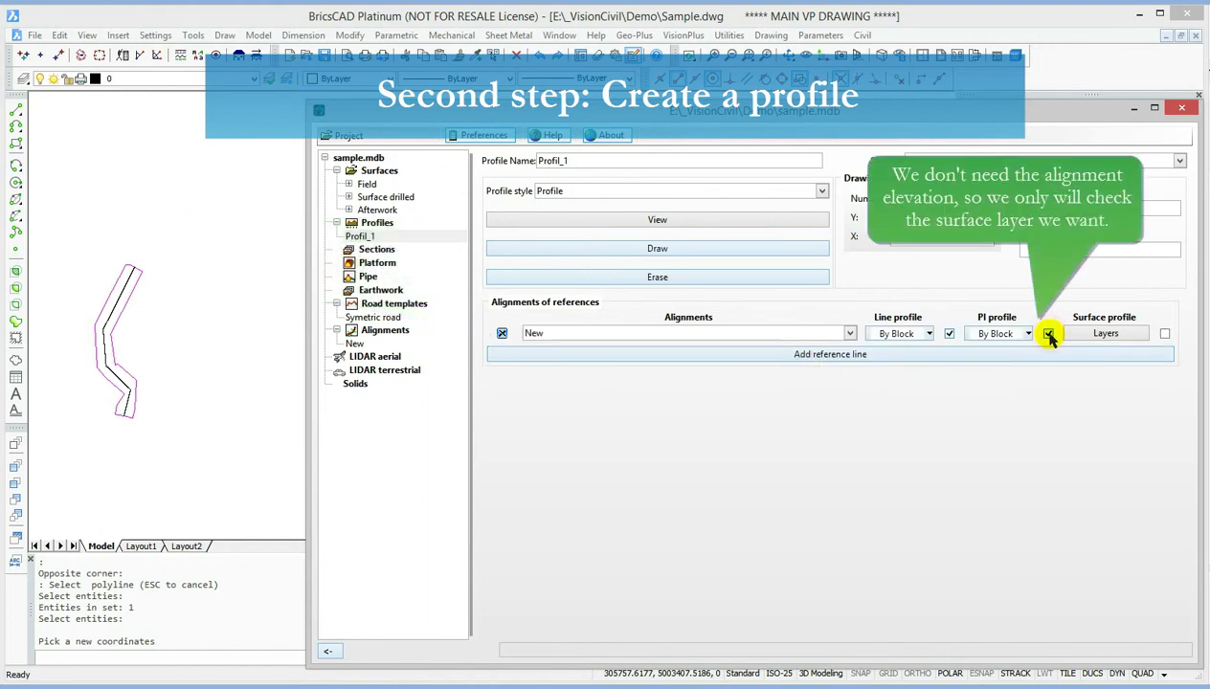
pyautogui.click(949, 334)
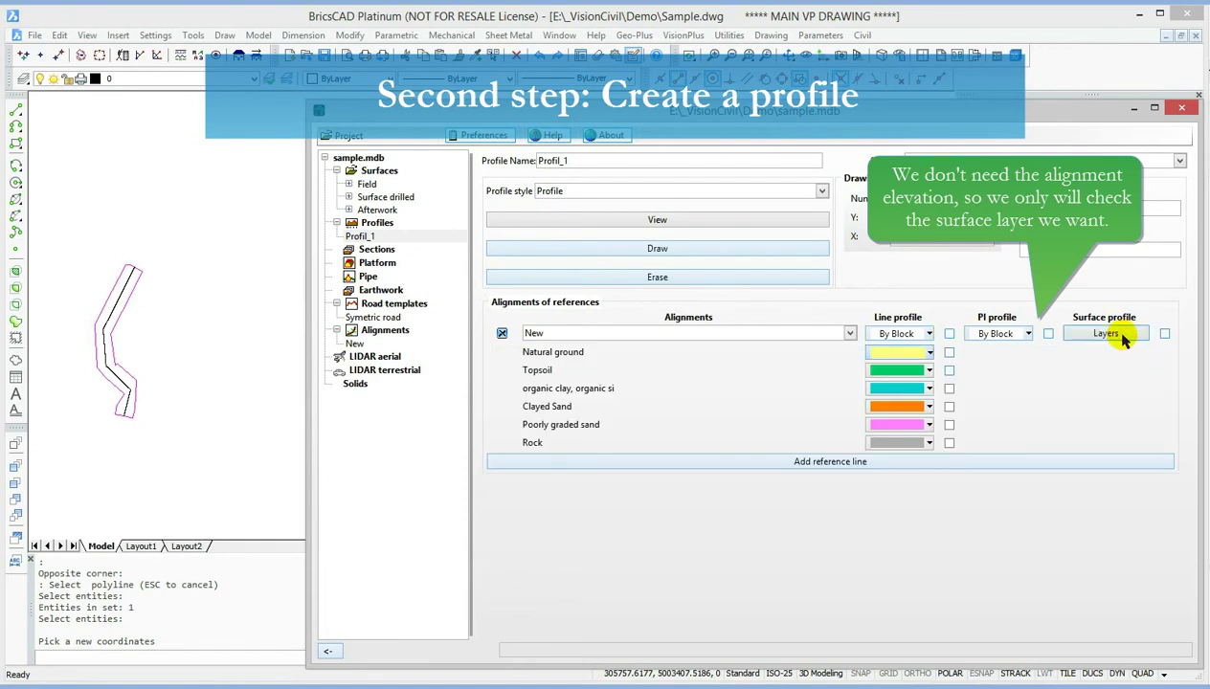
pyautogui.click(928, 356)
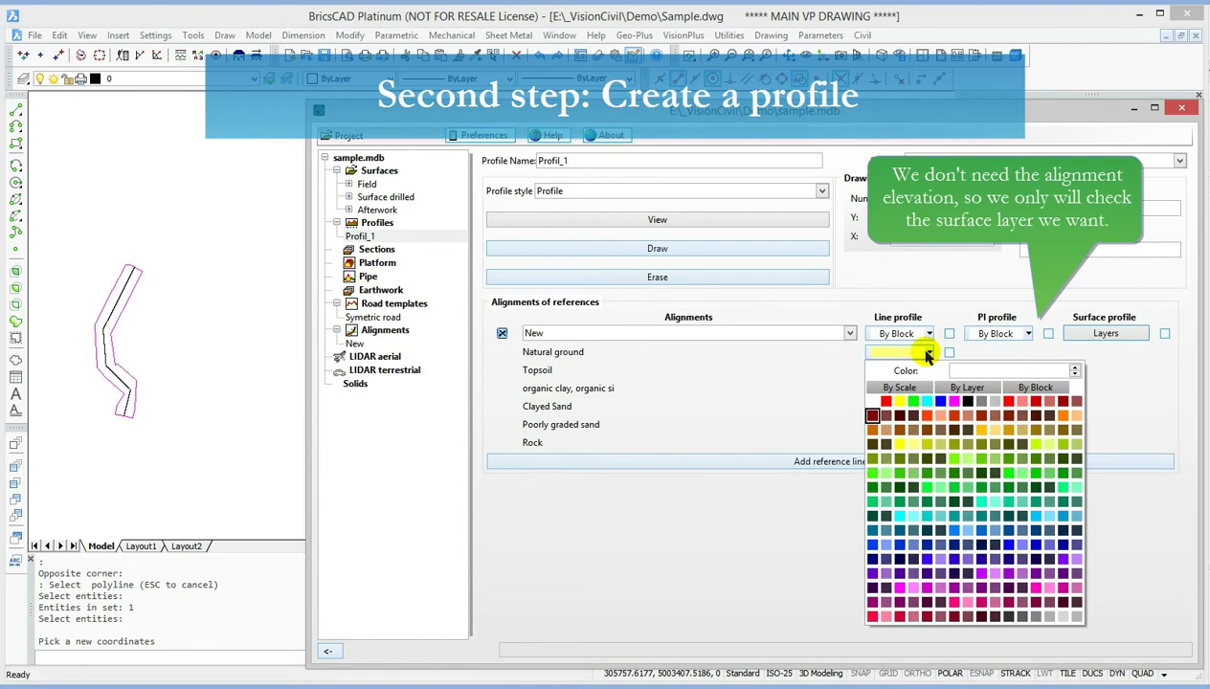
pyautogui.click(872, 414)
pyautogui.click(948, 352)
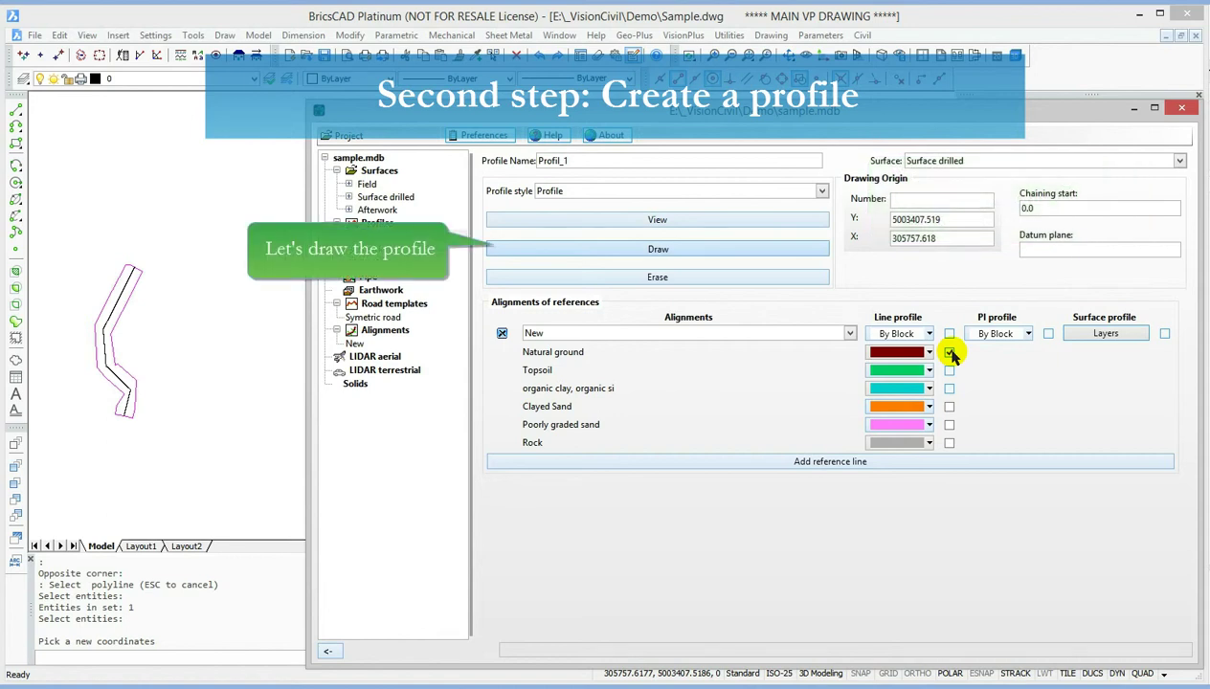
pyautogui.click(674, 249)
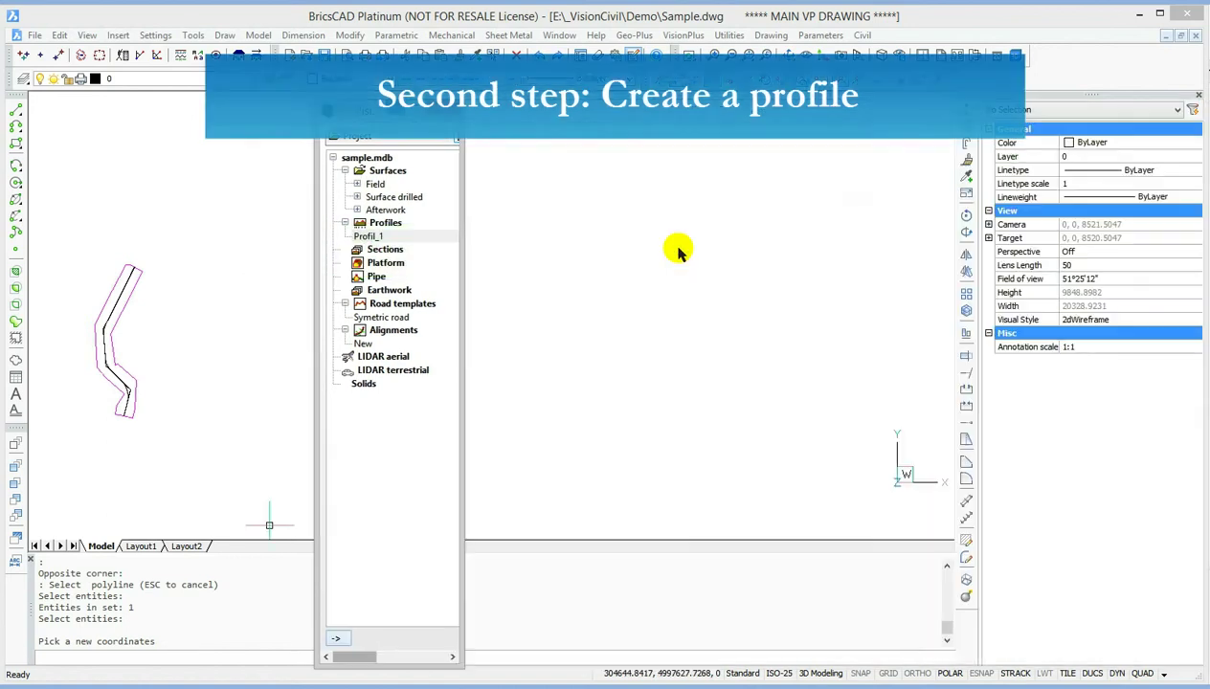
# - Place the profile frame in the drawing and open alignment New's vertical alignment table
pyautogui.click(336, 638)
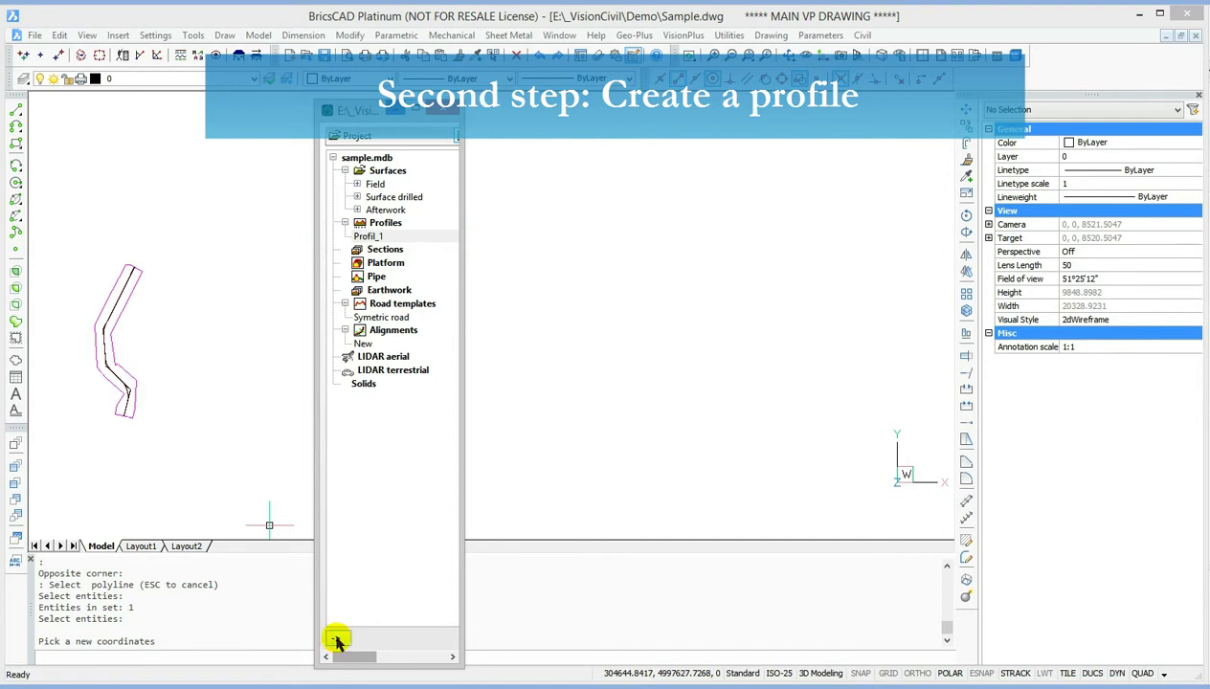
pyautogui.click(336, 280)
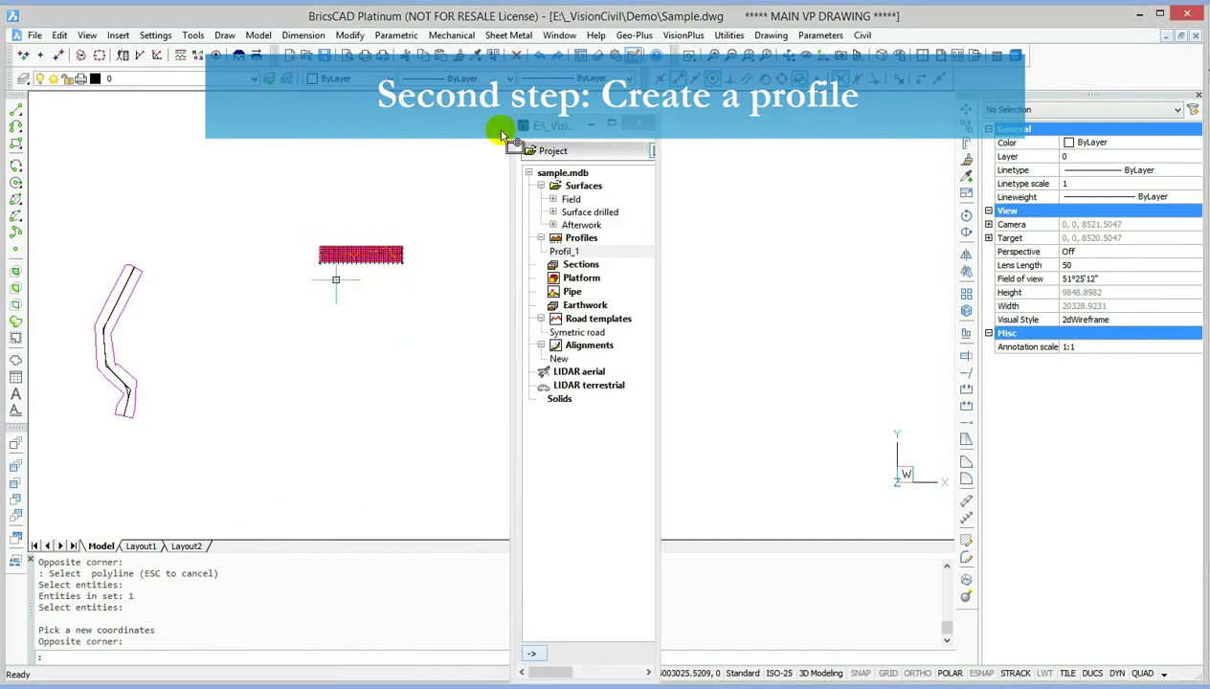
pyautogui.scroll(5, 364, 235)
pyautogui.scroll(3, 336, 281)
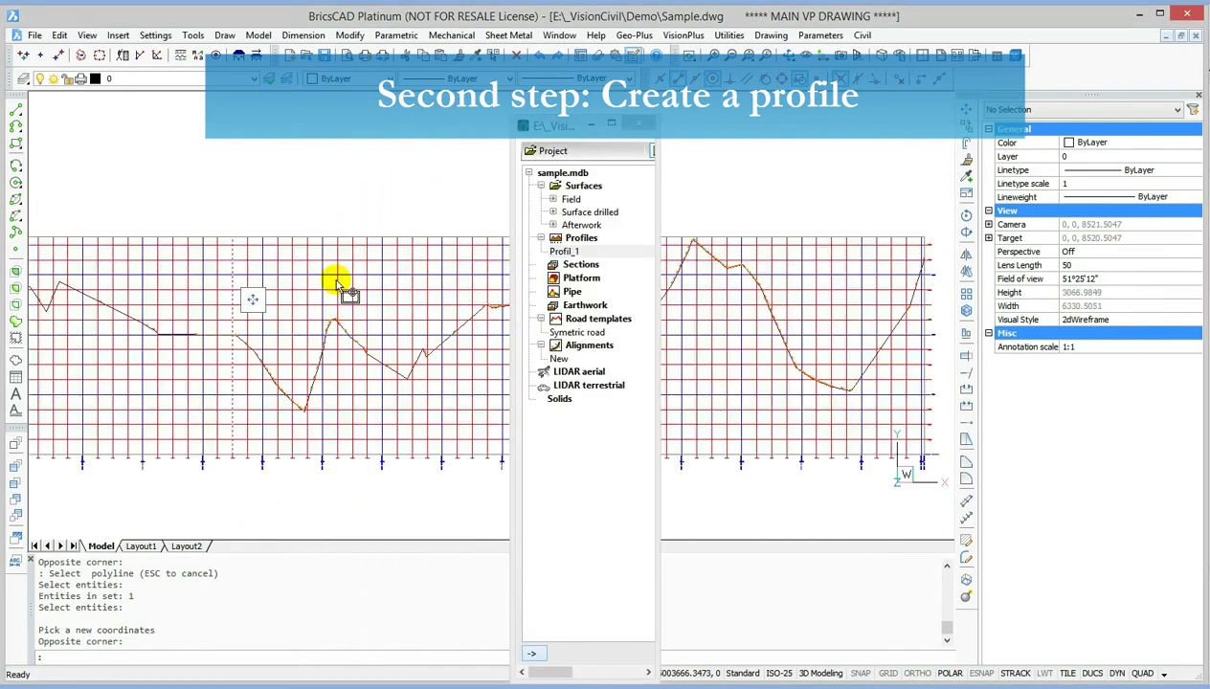
pyautogui.scroll(-2, 337, 284)
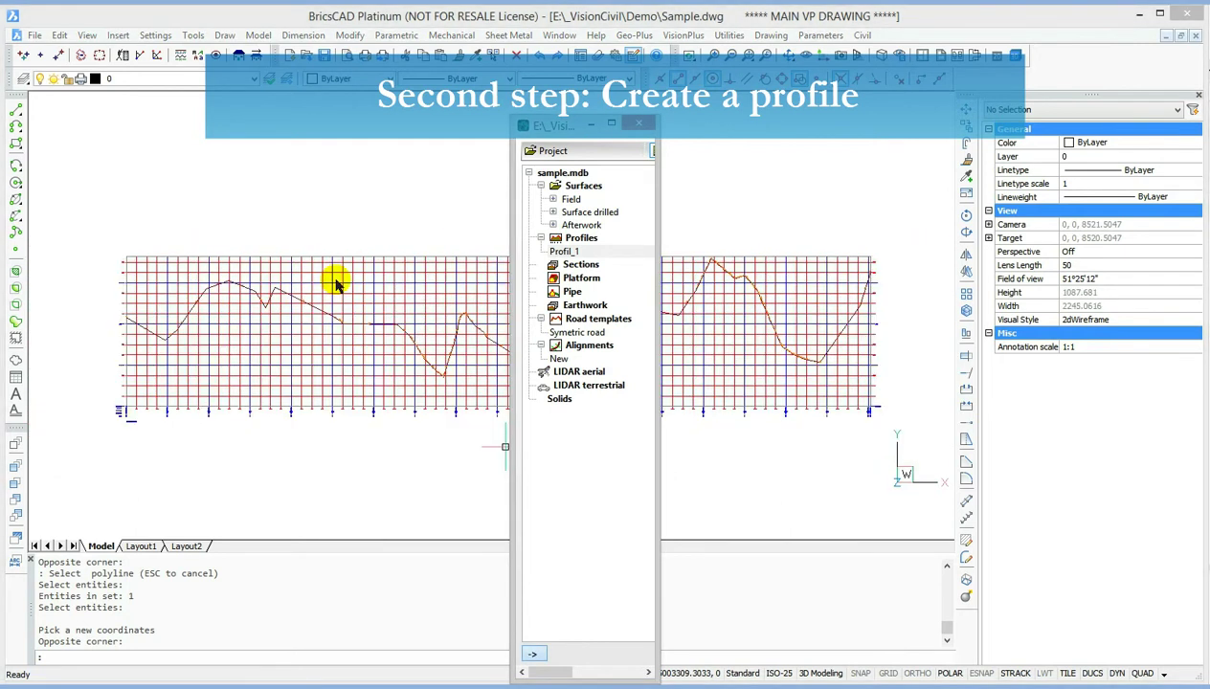
pyautogui.click(532, 654)
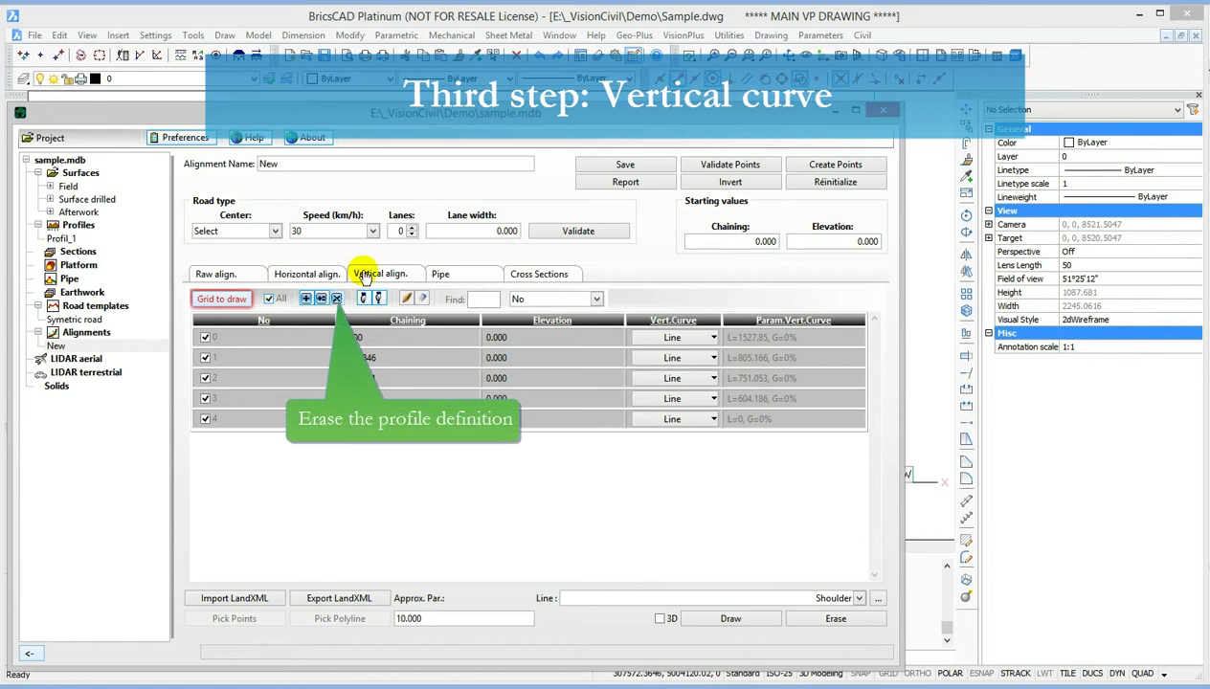
# - Erase the vertical points and adopt the drawn profile grid (scales 1000/100, start elevation 439)
pyautogui.click(336, 298)
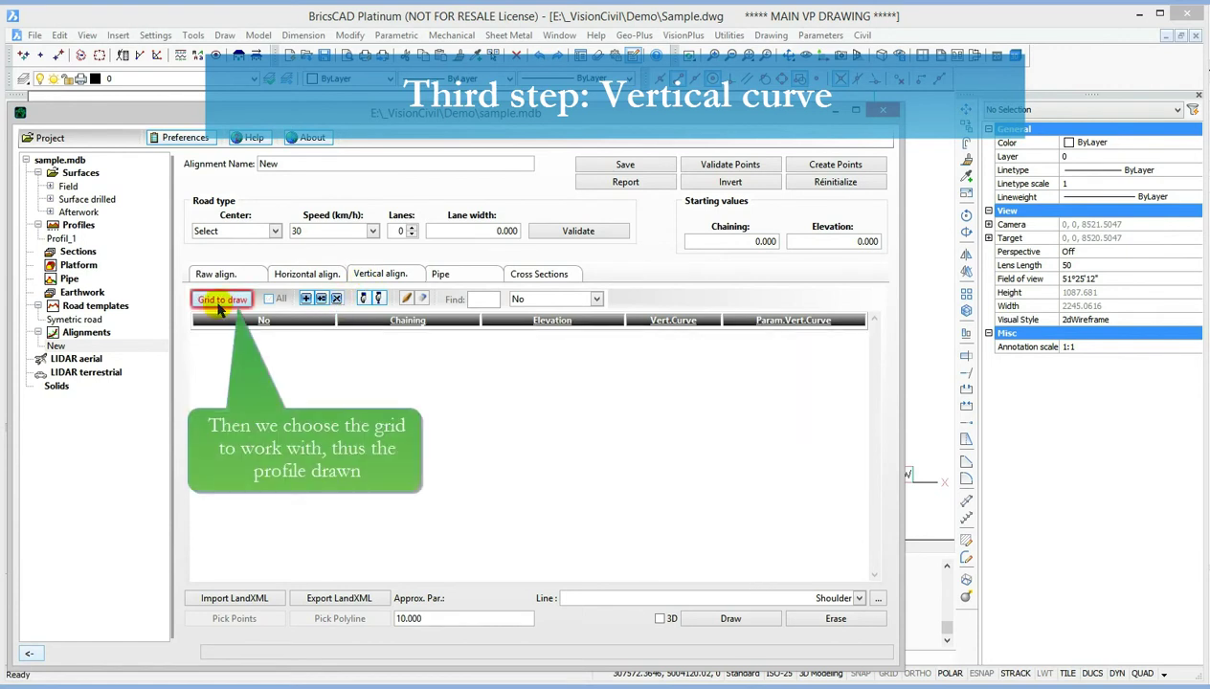
pyautogui.click(219, 300)
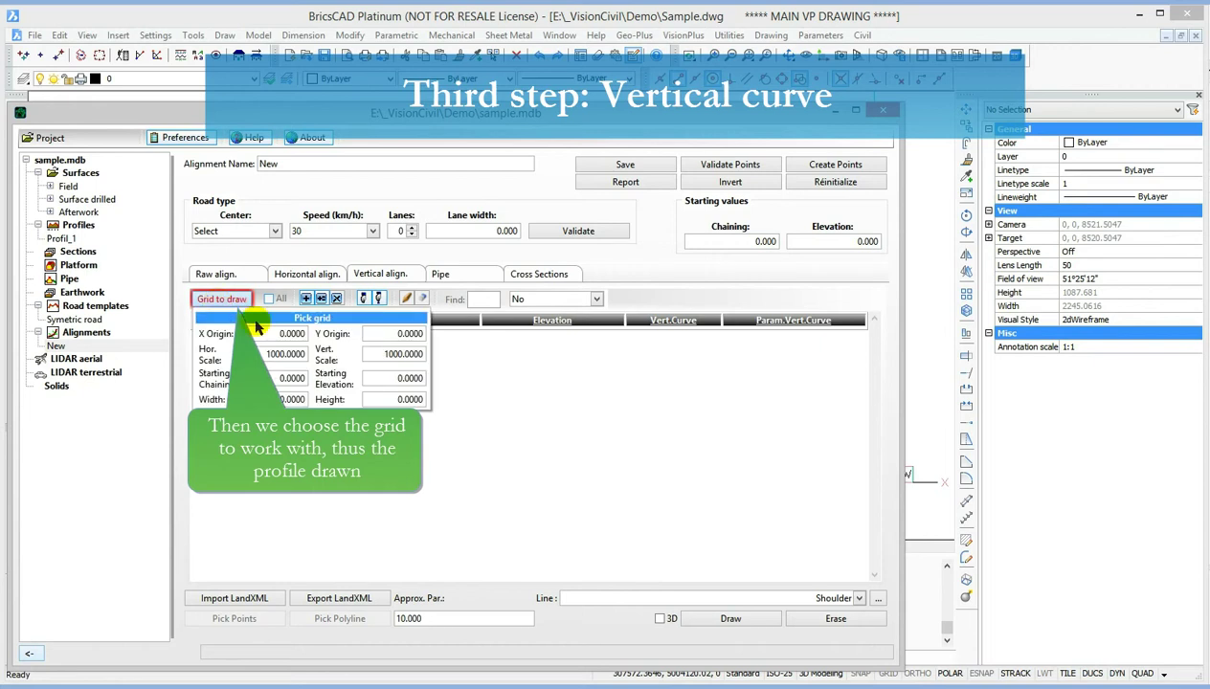
pyautogui.click(252, 319)
pyautogui.click(29, 653)
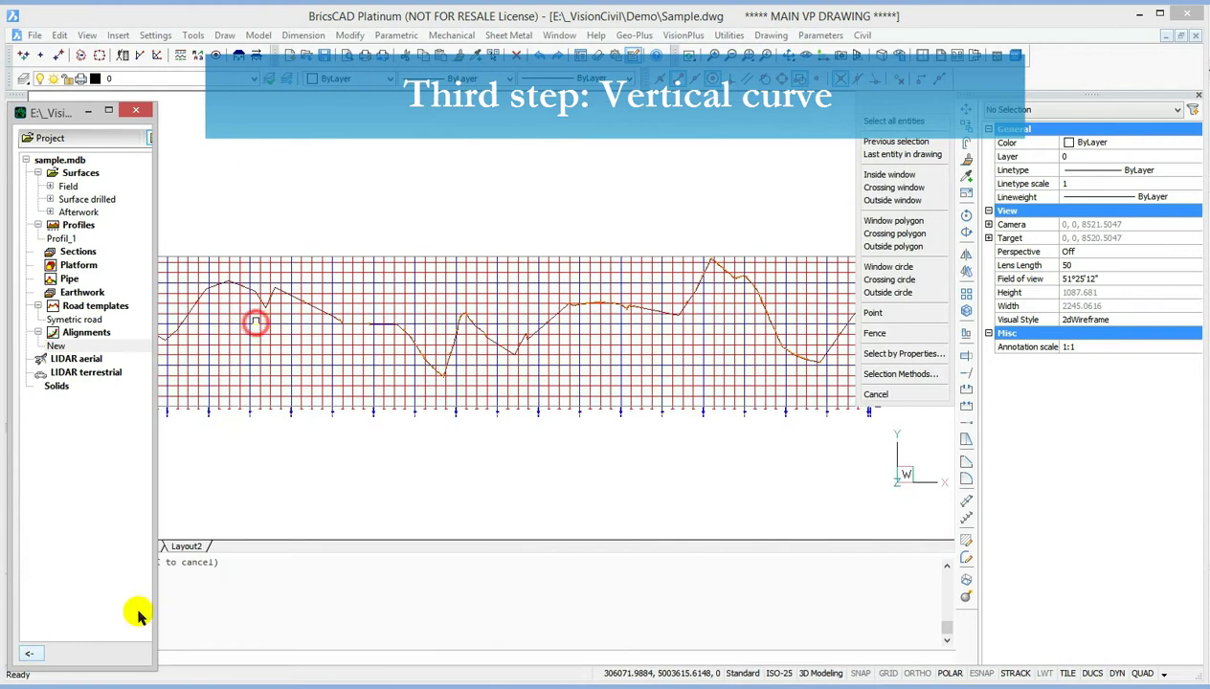
pyautogui.click(251, 319)
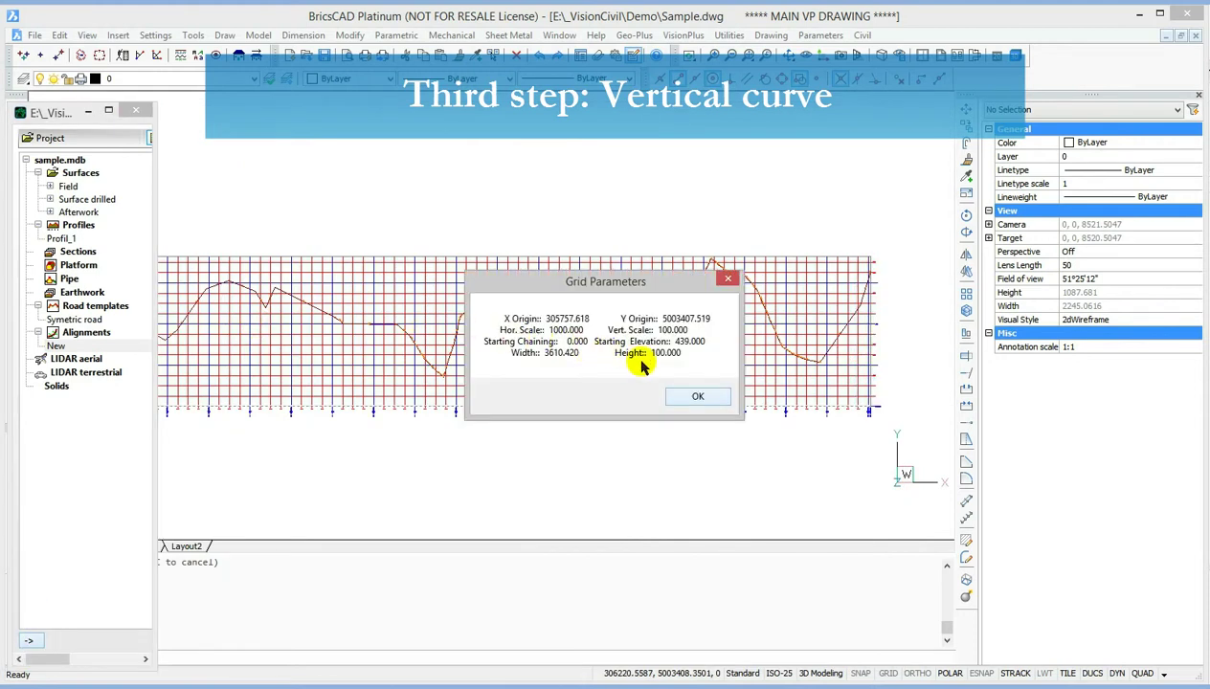
pyautogui.click(696, 397)
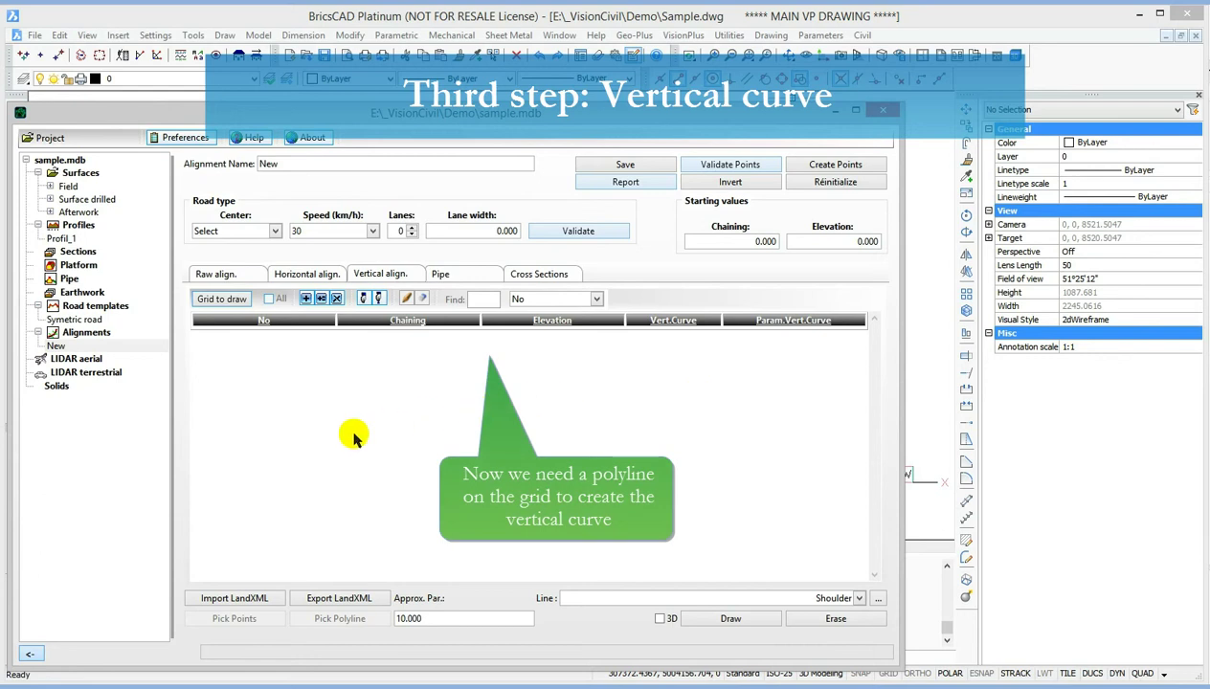
pyautogui.click(30, 654)
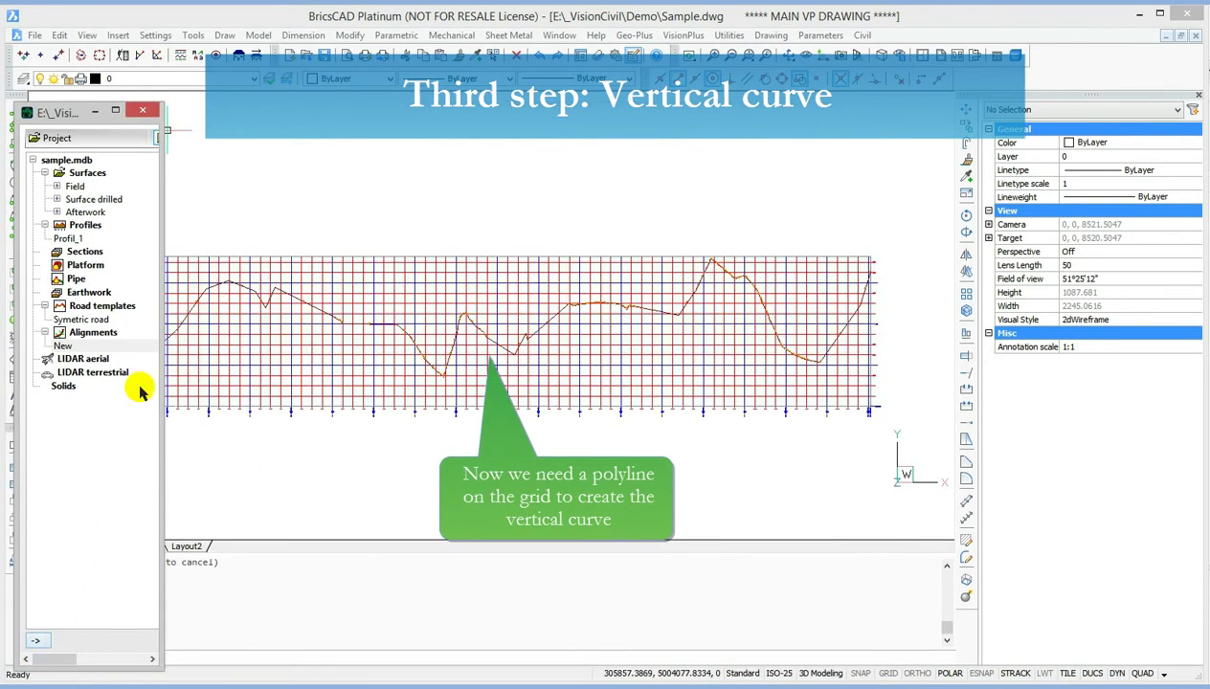
# - Start a polyline at the profile grid's left end and place vertices along the profile past the peak
pyautogui.doubleClick(155, 115)
pyautogui.click(16, 126)
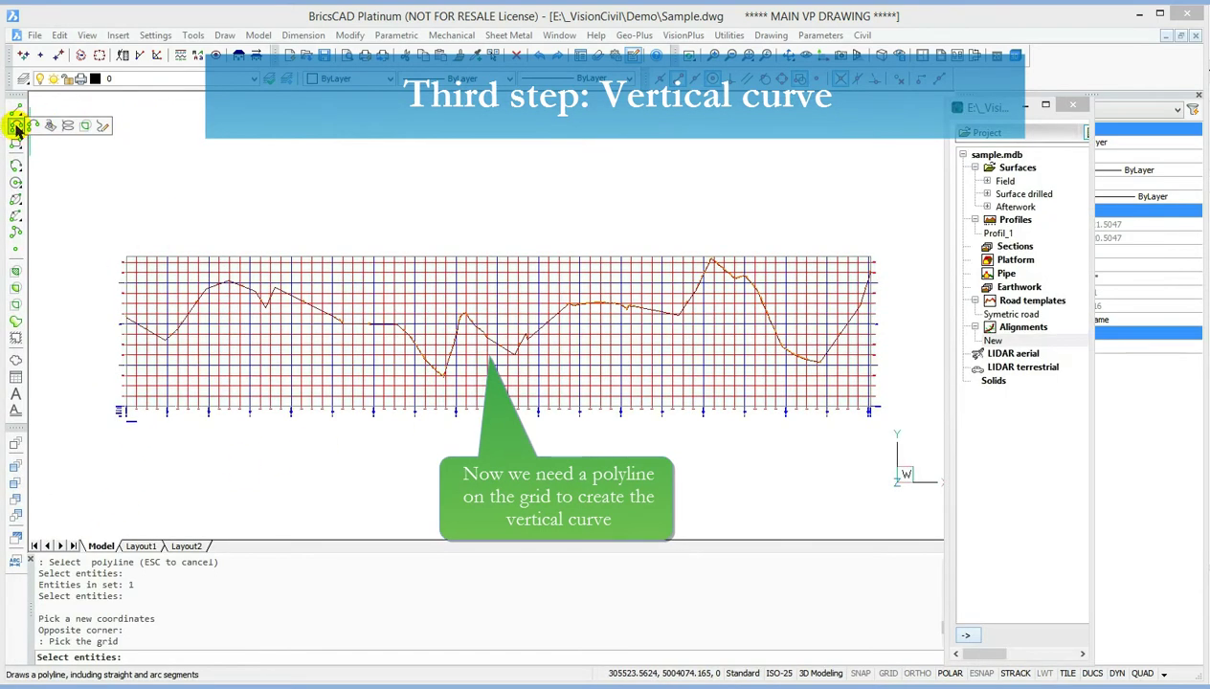
pyautogui.click(16, 126)
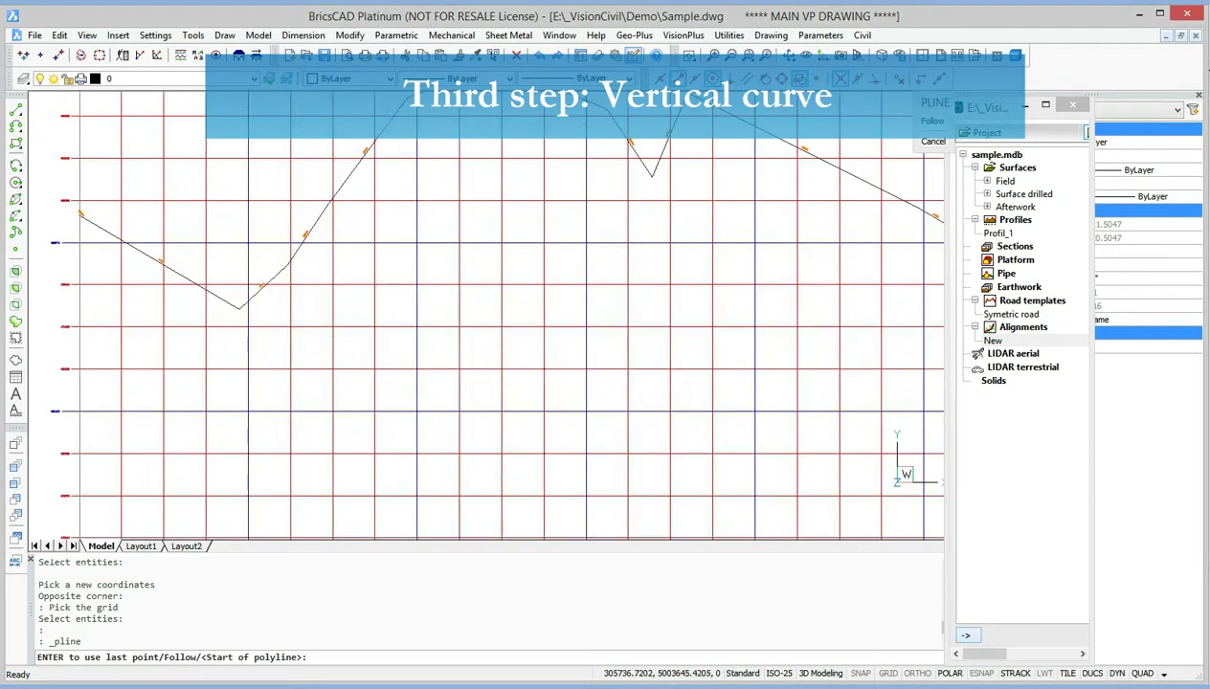
pyautogui.scroll(2, 237, 373)
pyautogui.click(129, 268)
pyautogui.scroll(-2, 493, 344)
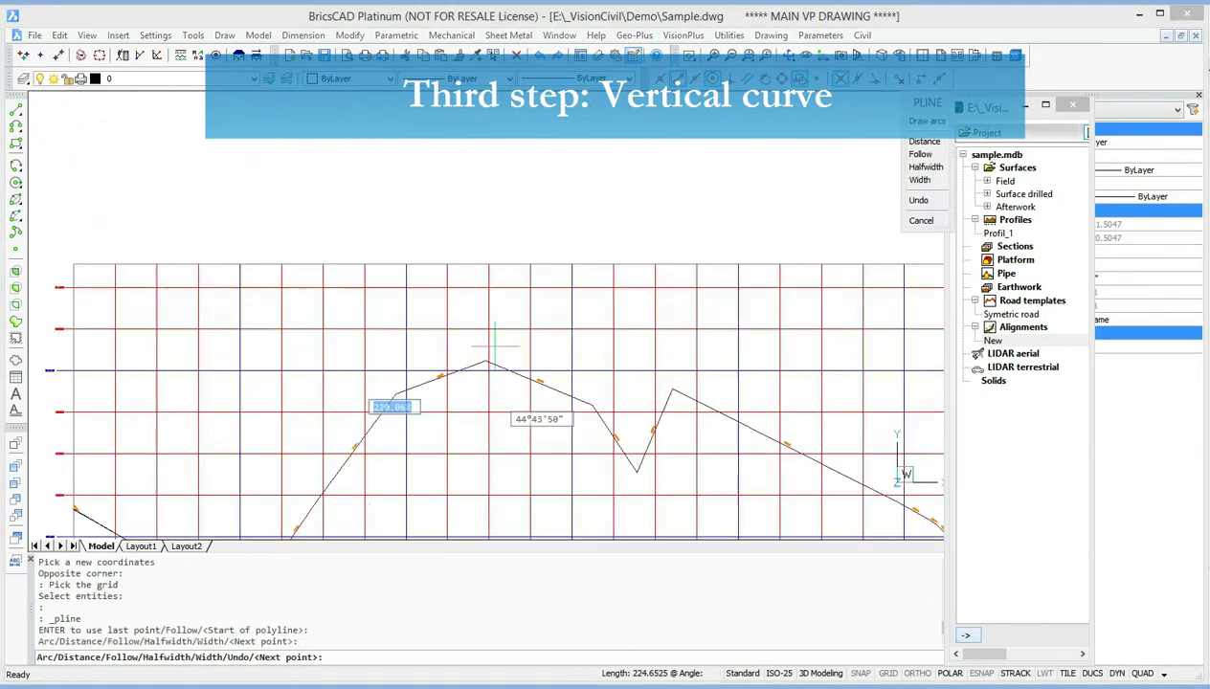
pyautogui.scroll(2, 458, 381)
pyautogui.click(458, 381)
pyautogui.scroll(-2, 457, 381)
pyautogui.scroll(3, 402, 353)
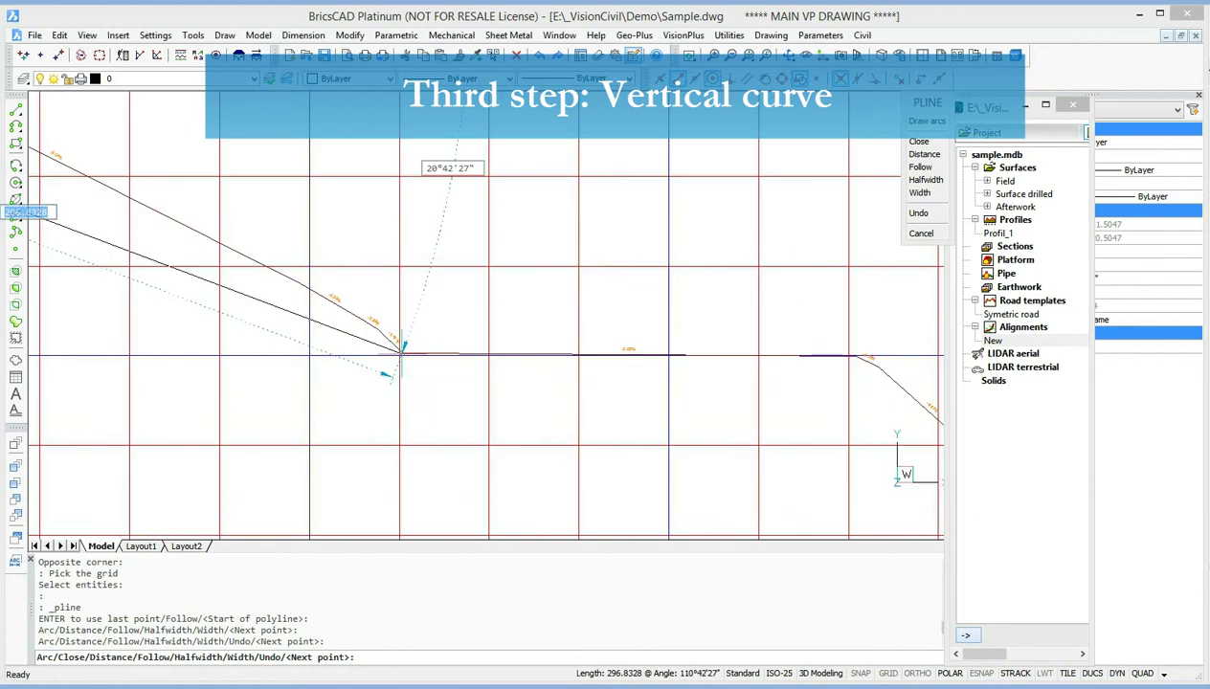
pyautogui.click(402, 352)
pyautogui.scroll(-2, 402, 353)
pyautogui.scroll(2, 464, 316)
pyautogui.click(465, 316)
# - Continue the polyline through the low point and right-hand dip to the right end; dock the project panel left
pyautogui.scroll(-2, 464, 316)
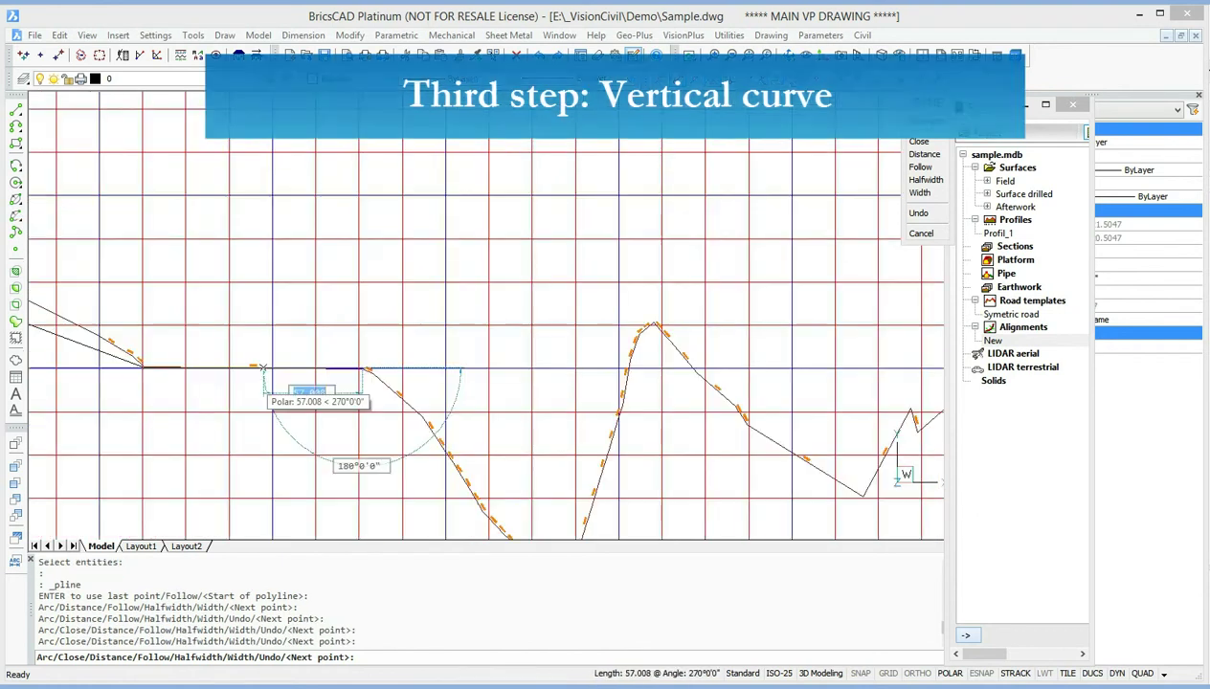
pyautogui.scroll(2, 263, 368)
pyautogui.click(263, 367)
pyautogui.scroll(-1, 263, 368)
pyautogui.scroll(-2, 445, 388)
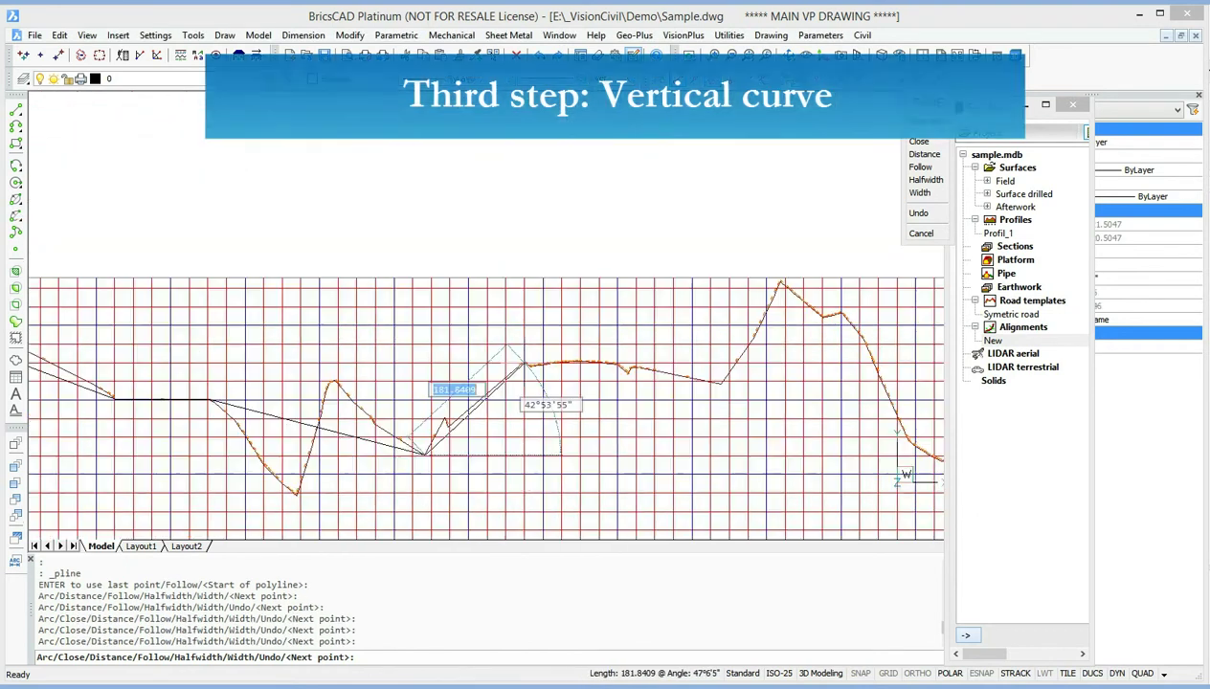
pyautogui.click(524, 364)
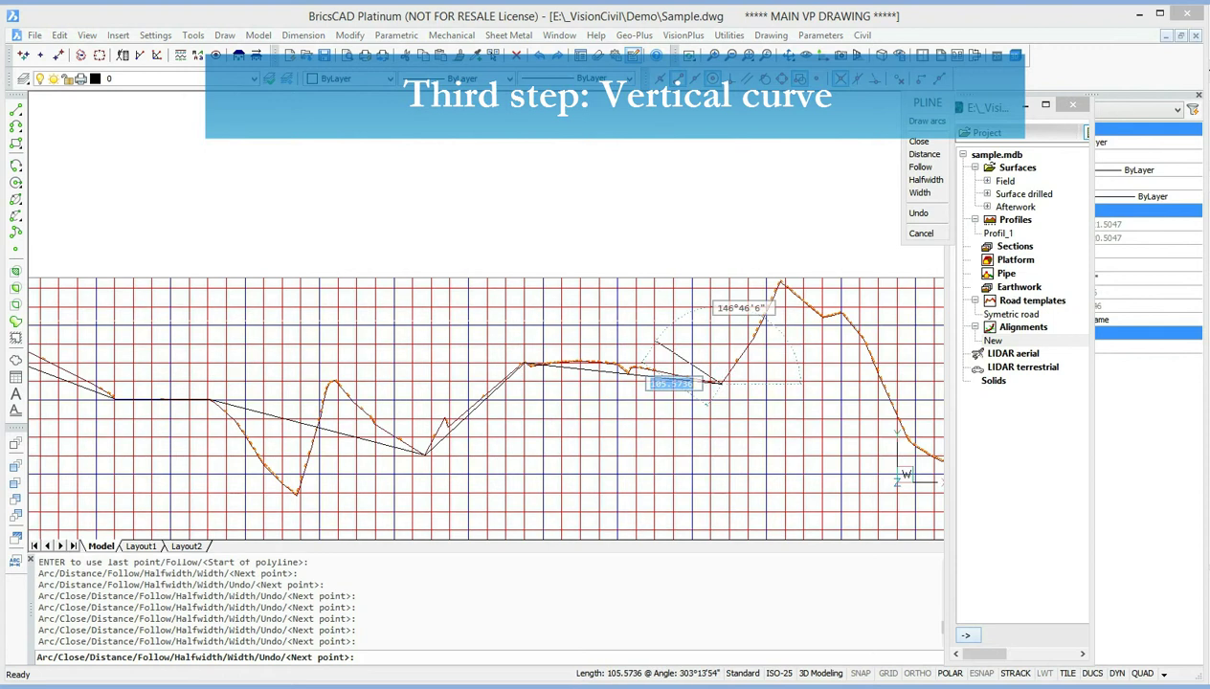
pyautogui.click(718, 382)
pyautogui.scroll(-1, 718, 382)
pyautogui.scroll(1, 866, 440)
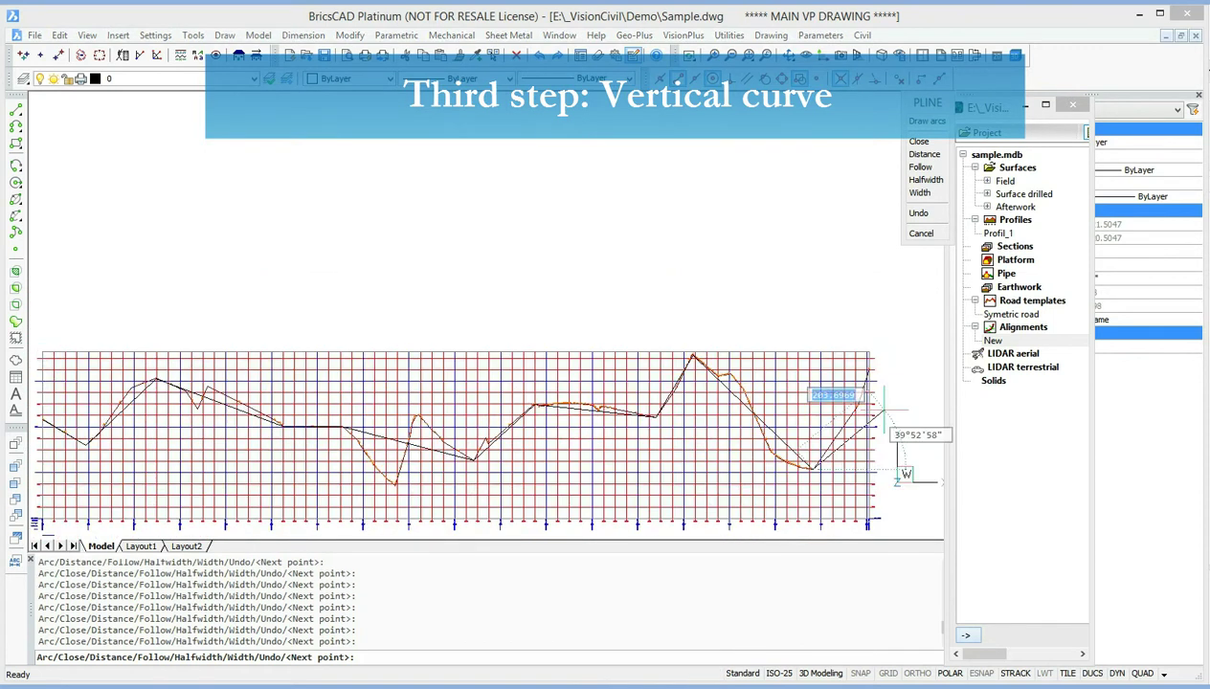
pyautogui.click(859, 350)
pyautogui.press('Return')
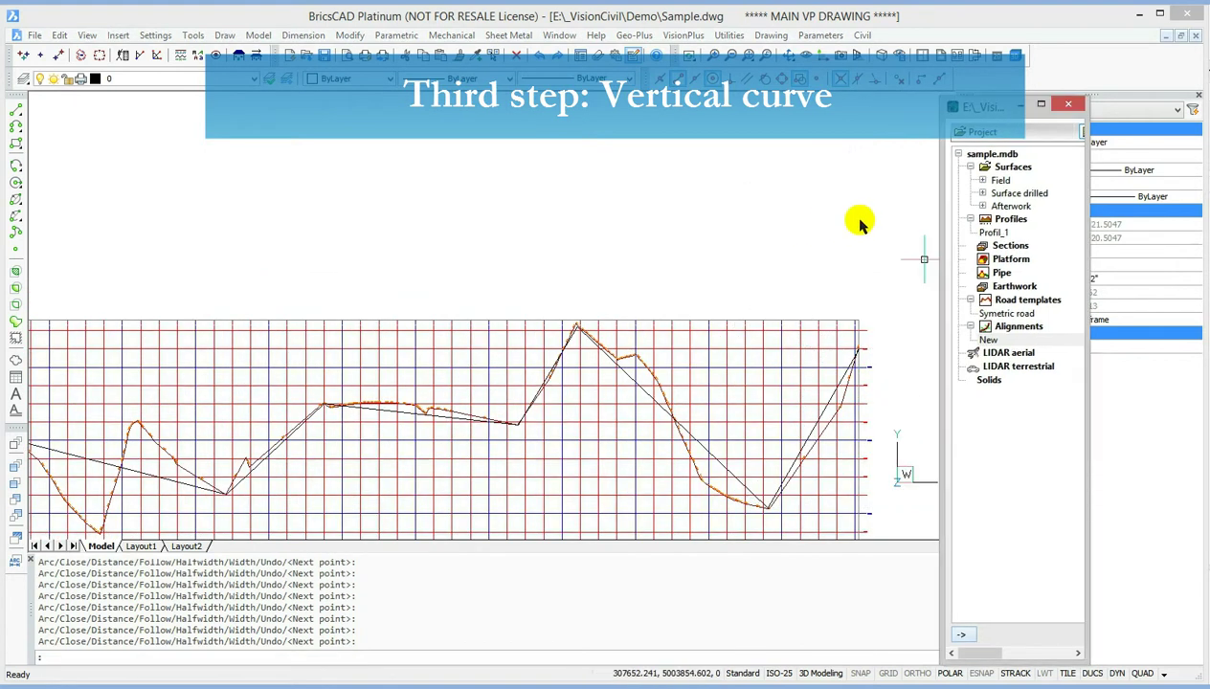
pyautogui.moveTo(986, 120); pyautogui.dragTo(57, 139)
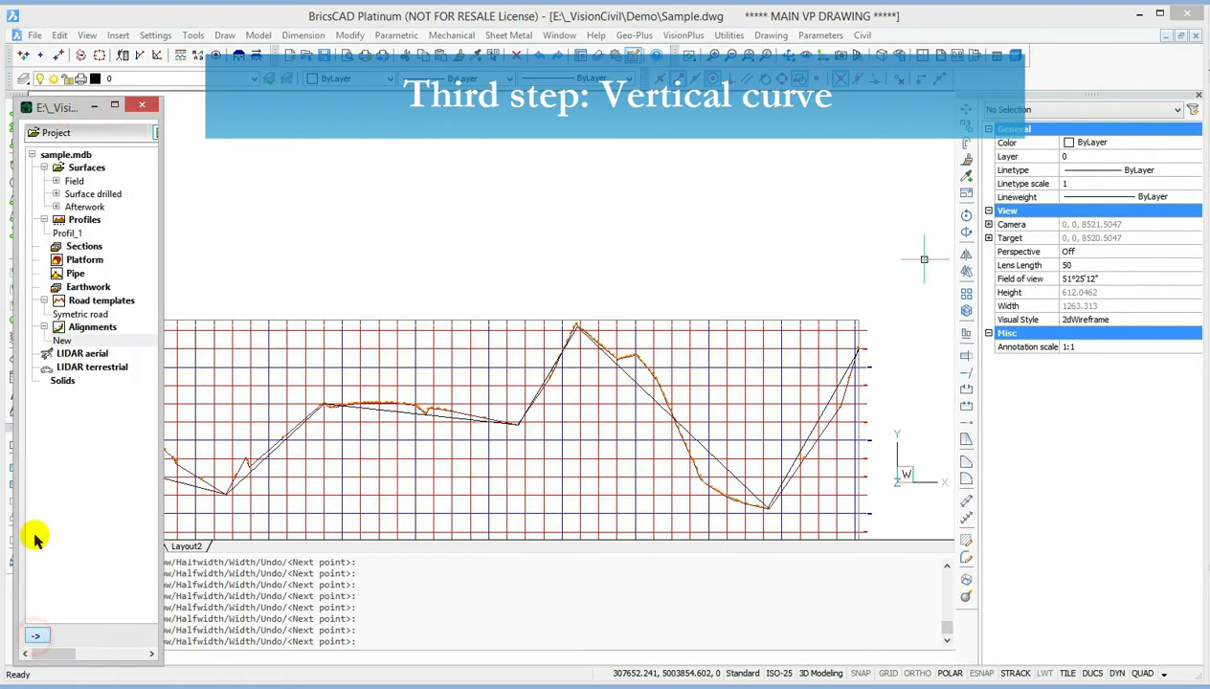
pyautogui.click(35, 636)
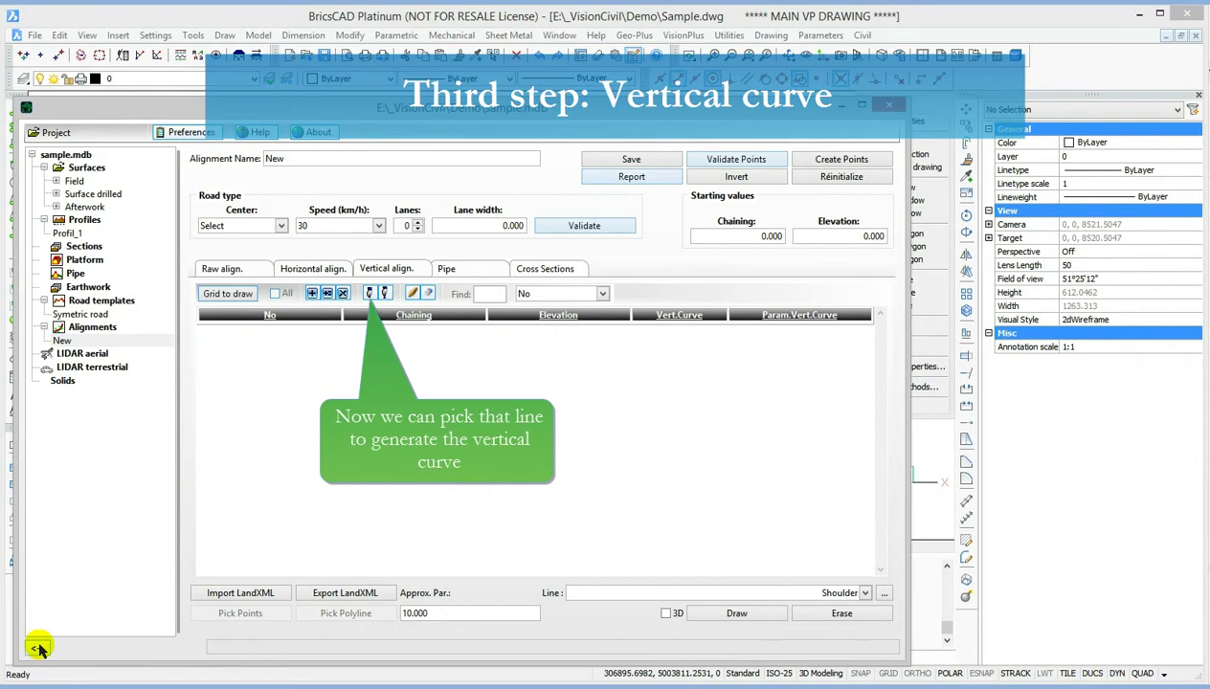
# - Generate eleven vertical vertices, chaining -0.024 to 3611.722, from the traced polyline
pyautogui.click(368, 293)
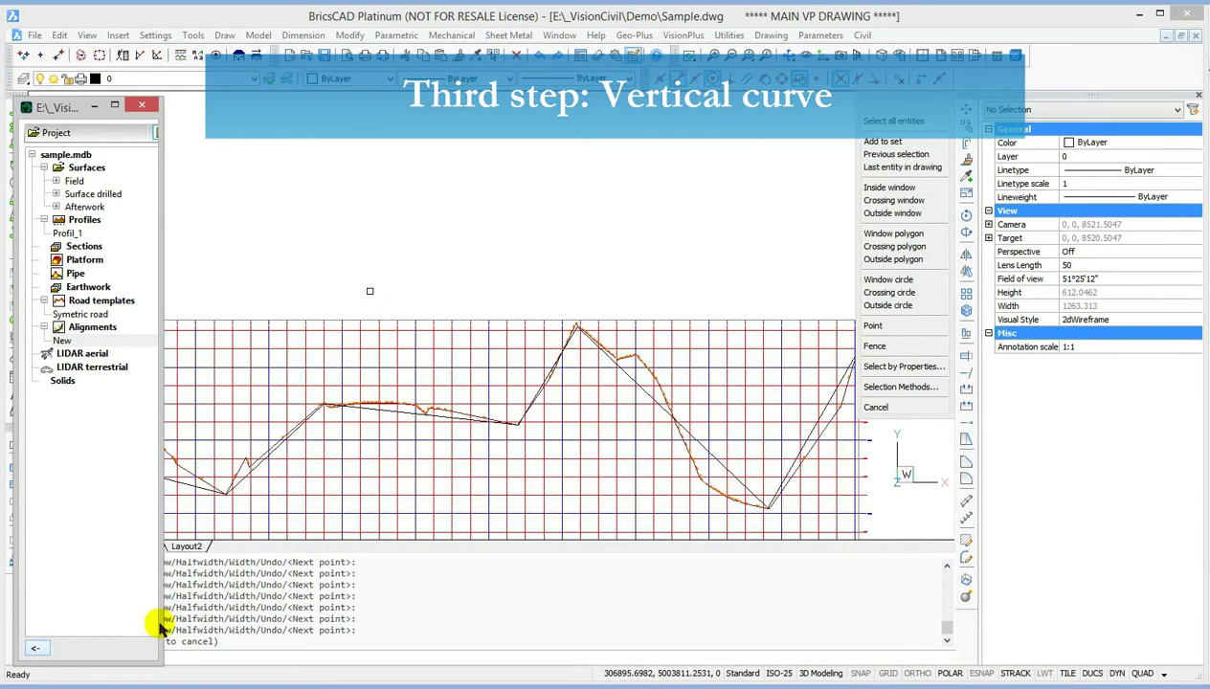
pyautogui.click(392, 408)
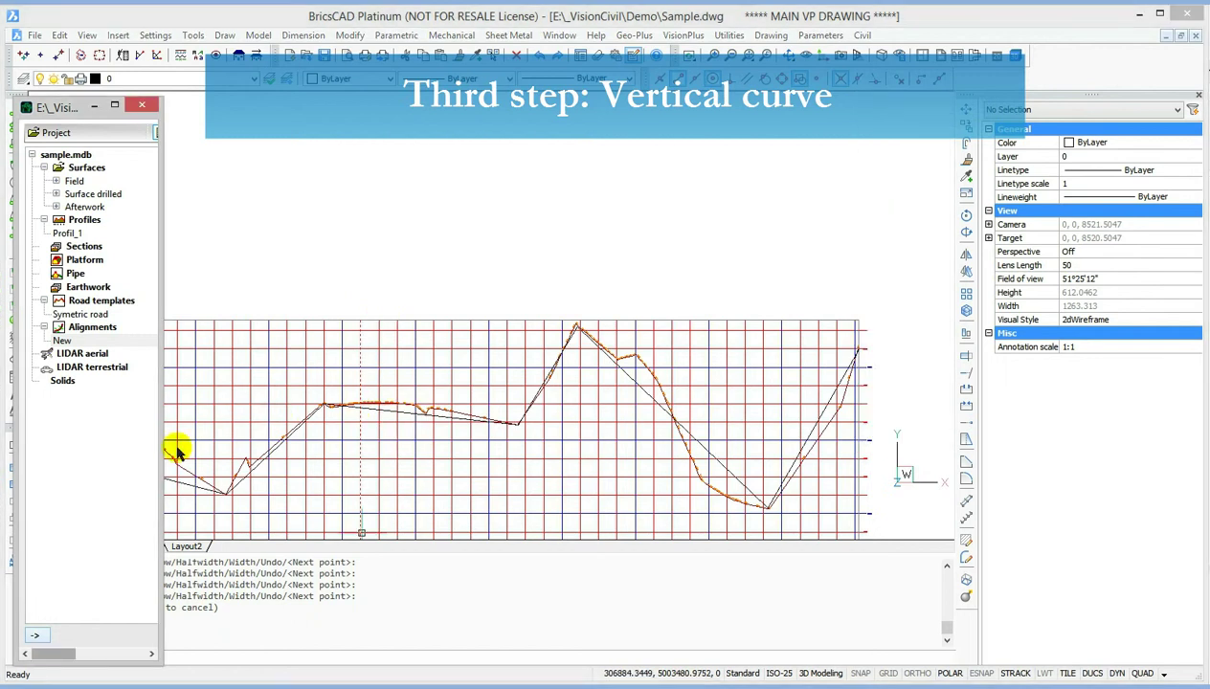
pyautogui.click(35, 635)
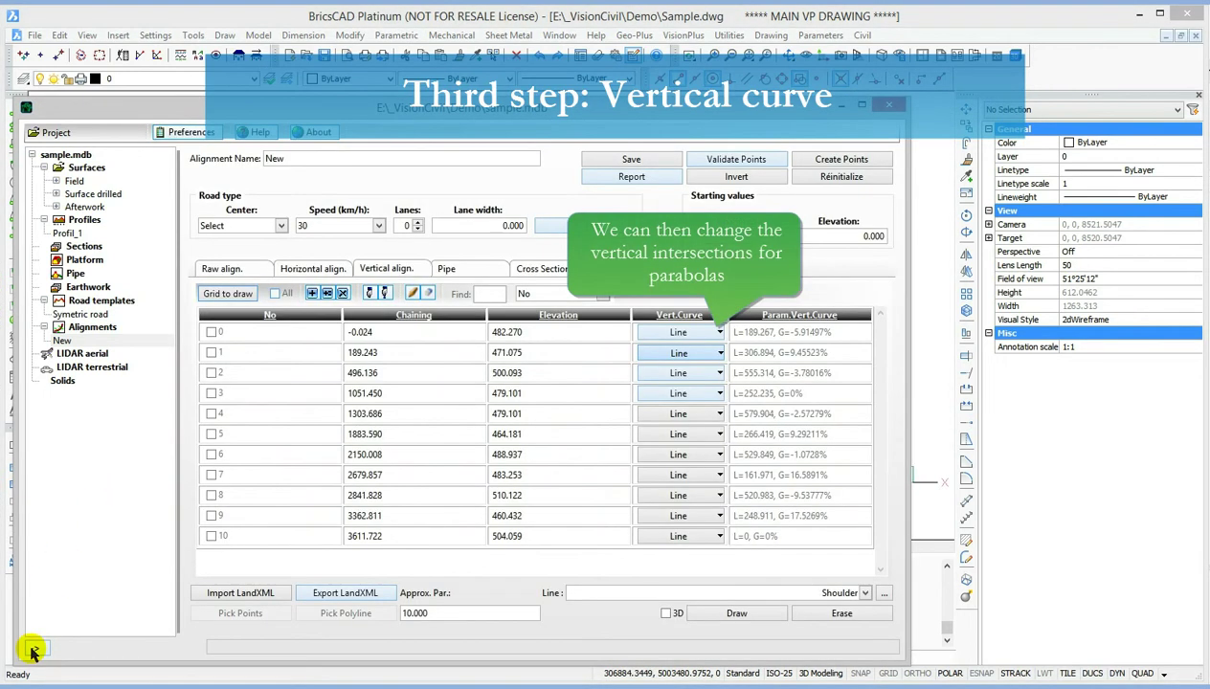
pyautogui.click(718, 353)
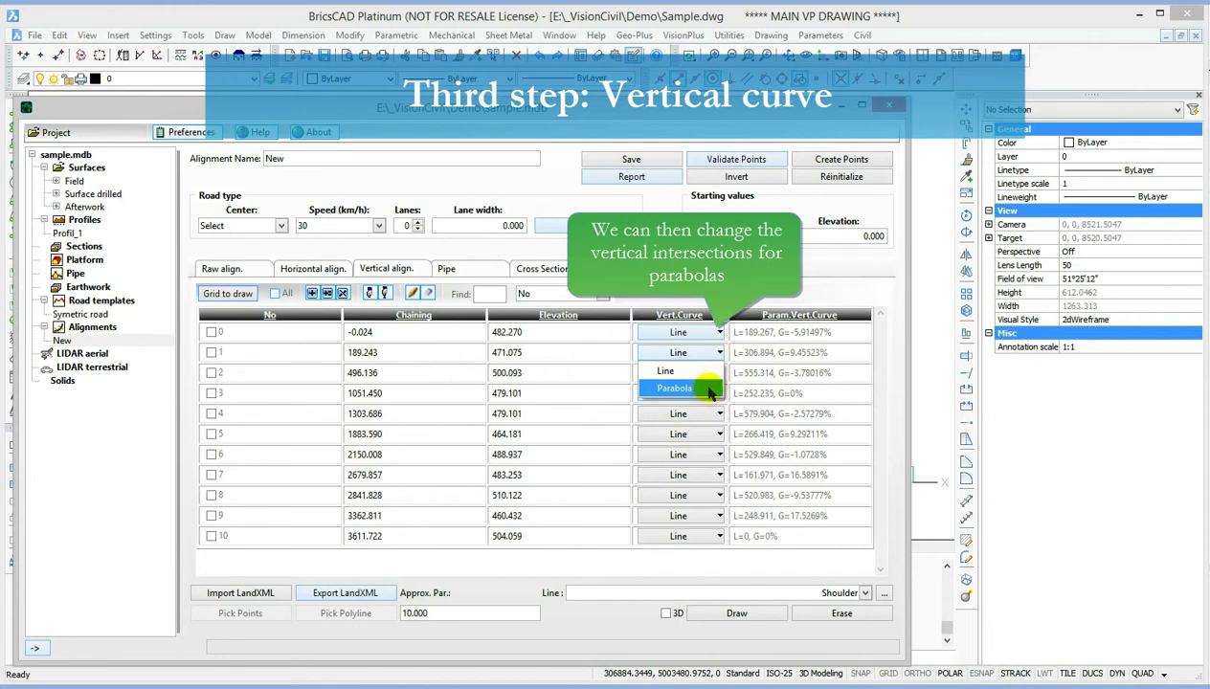
# - Make the vertex at chaining 189.243 a PVI-based parabola starting at chaining 129.366
pyautogui.click(710, 390)
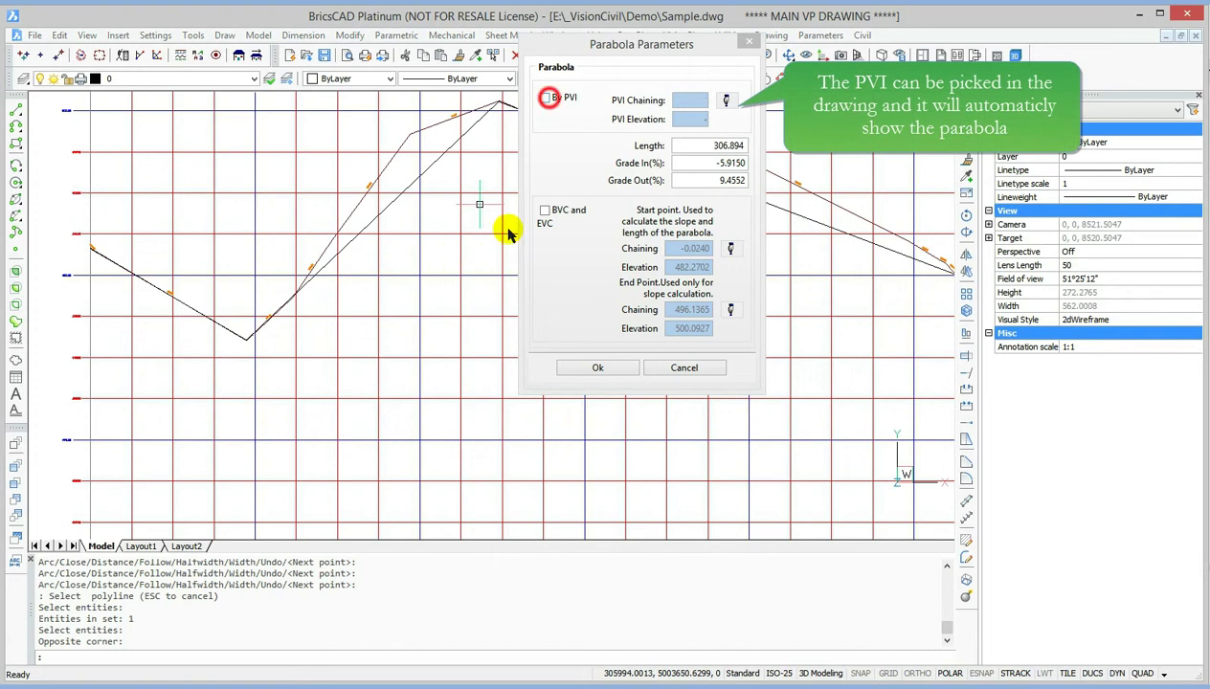
pyautogui.click(546, 98)
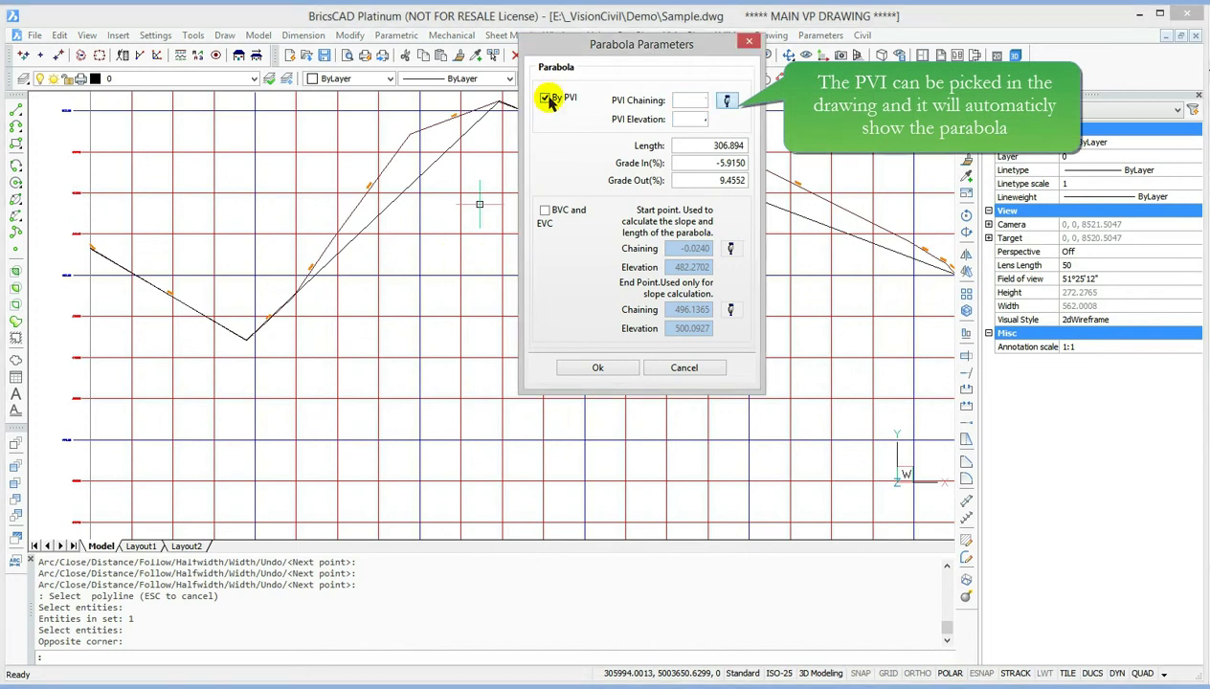
pyautogui.click(727, 100)
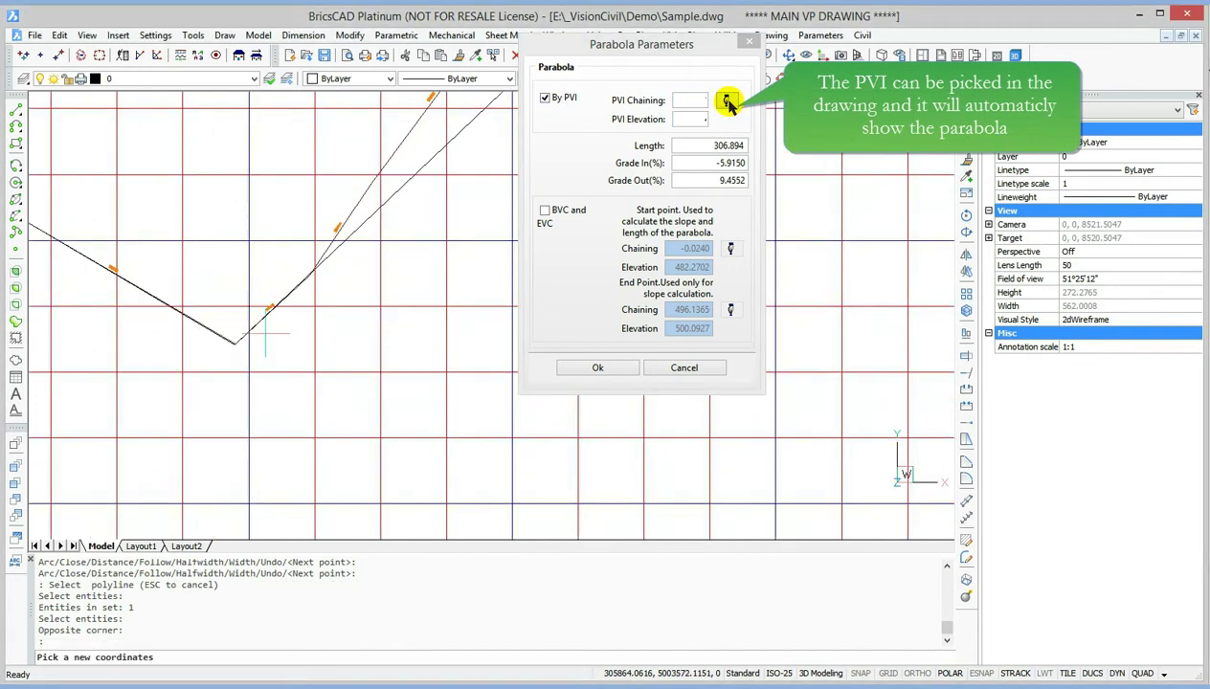
pyautogui.click(237, 349)
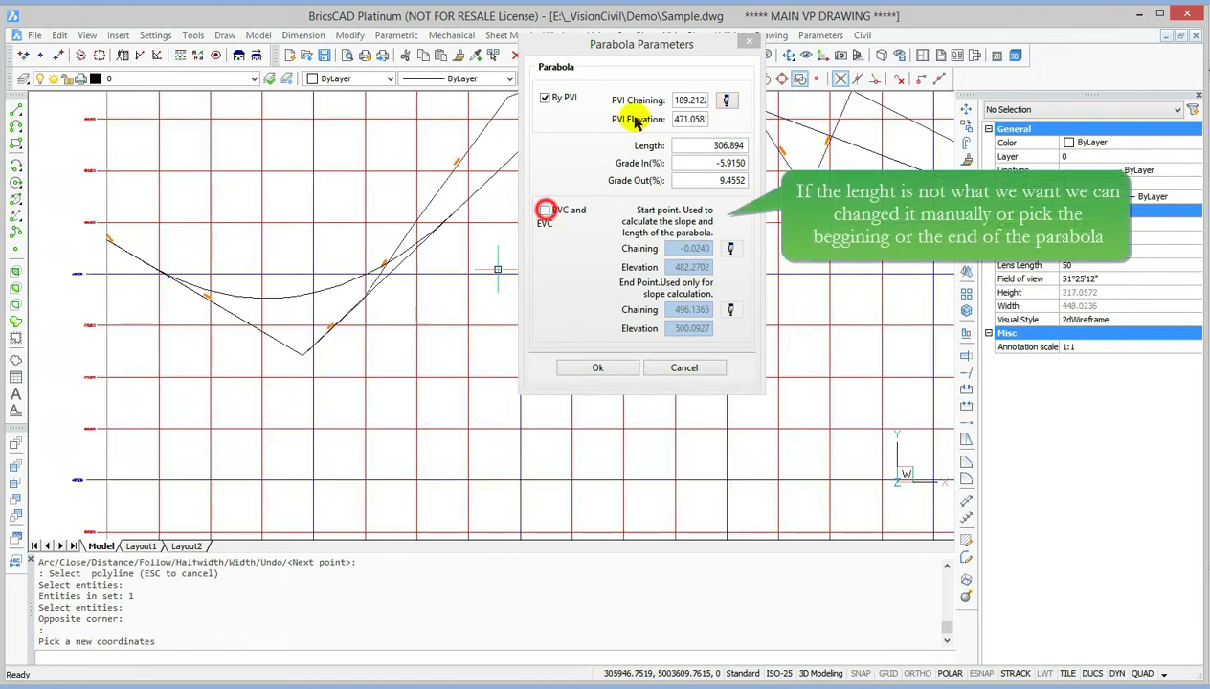
pyautogui.click(545, 209)
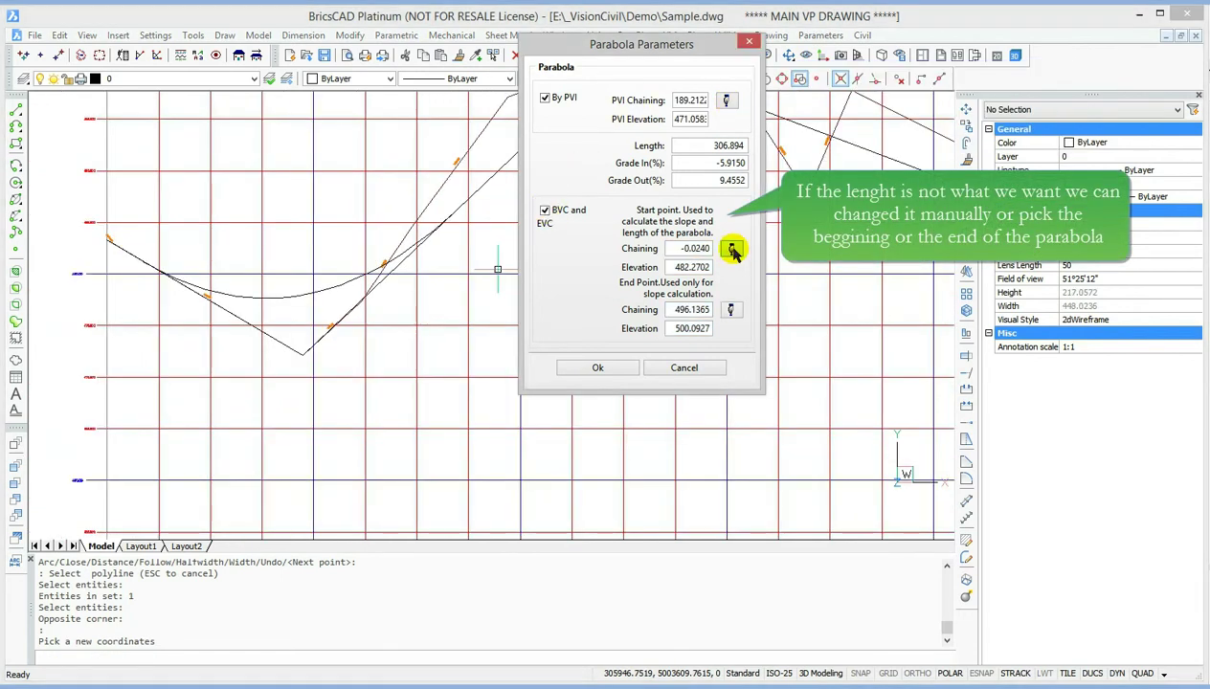
pyautogui.click(731, 250)
pyautogui.click(237, 318)
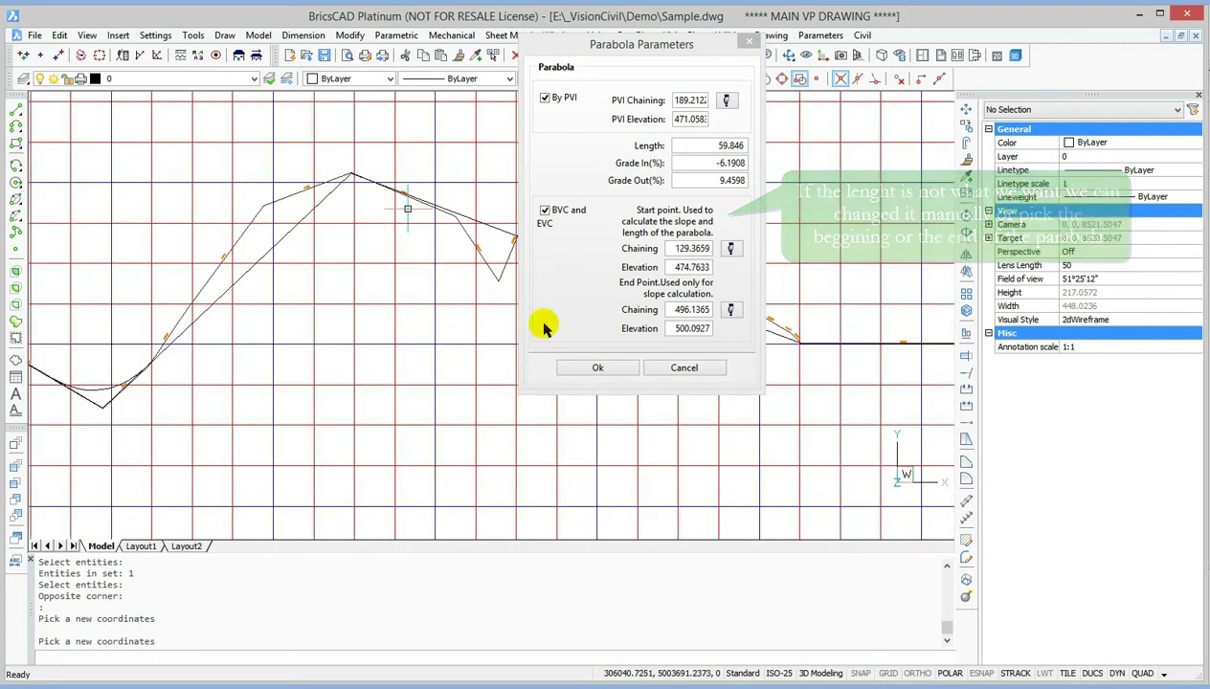
pyautogui.click(597, 367)
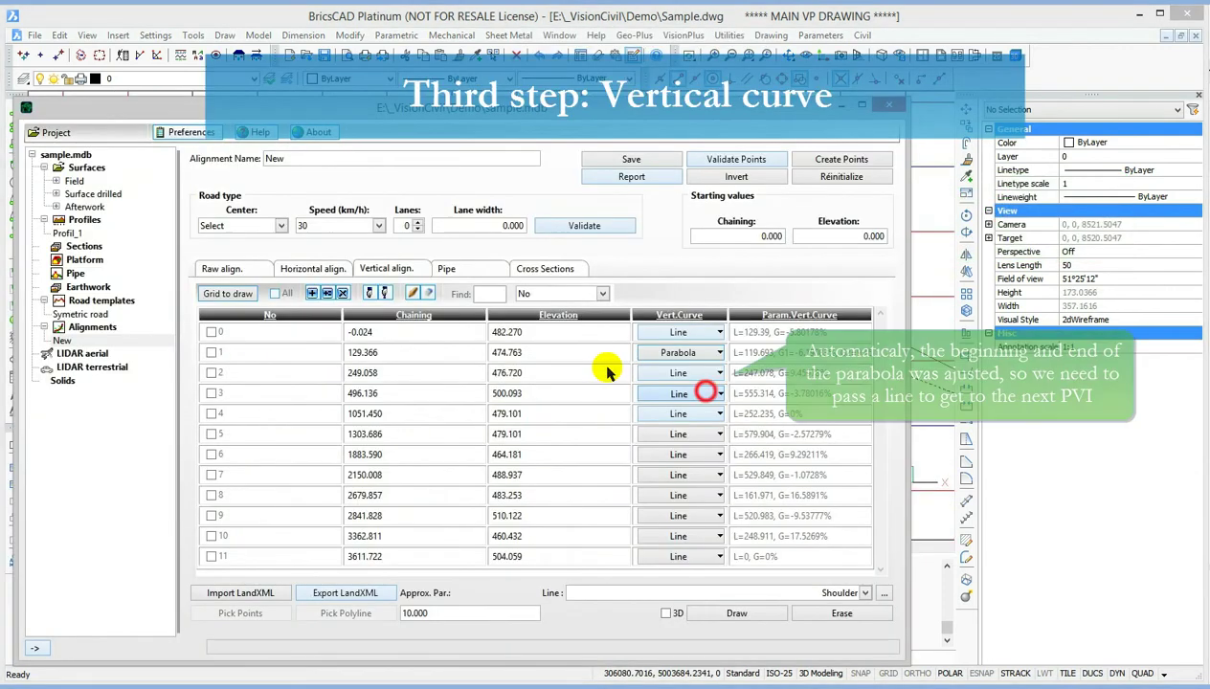
# - Make vertex 3 a parabola defined by its picked PVI, limited by BVC and EVC
pyautogui.click(705, 394)
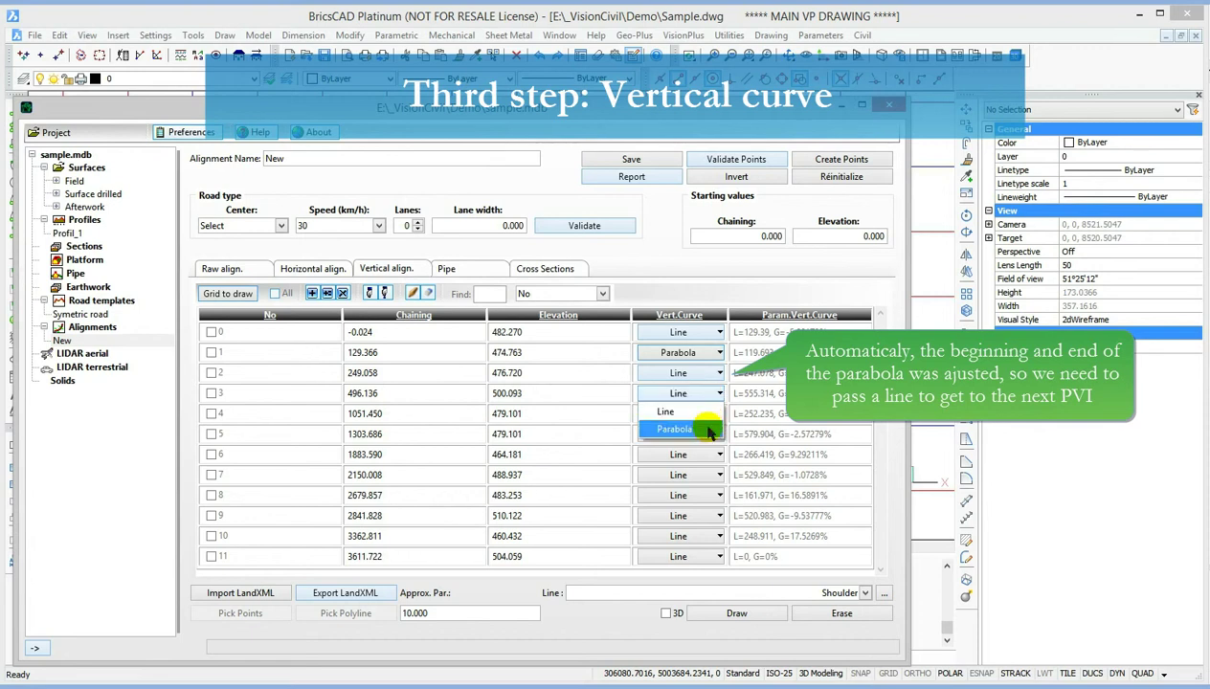
pyautogui.click(708, 430)
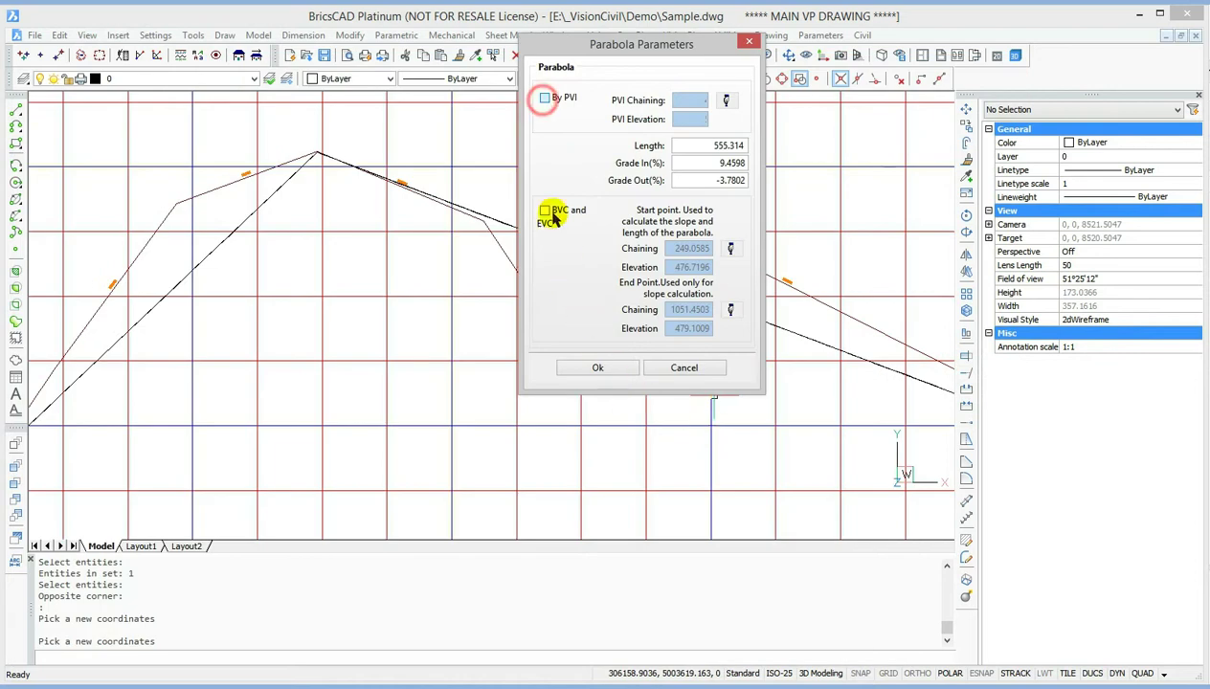
pyautogui.click(545, 97)
pyautogui.click(317, 151)
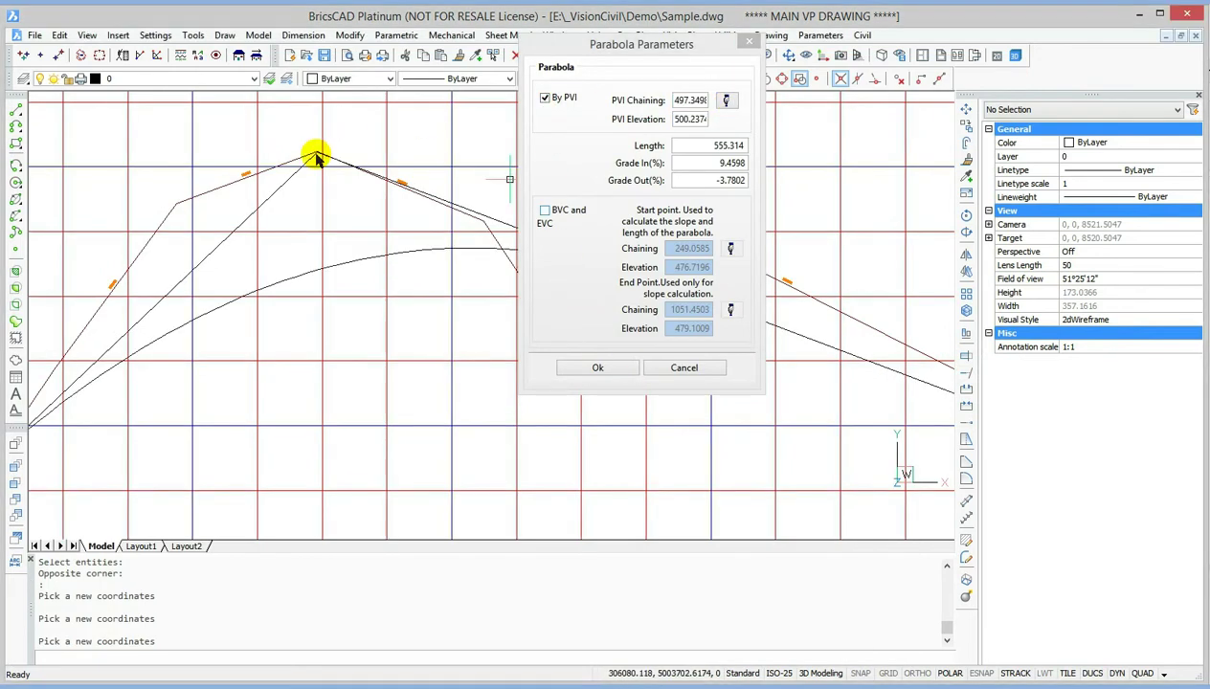
pyautogui.click(545, 209)
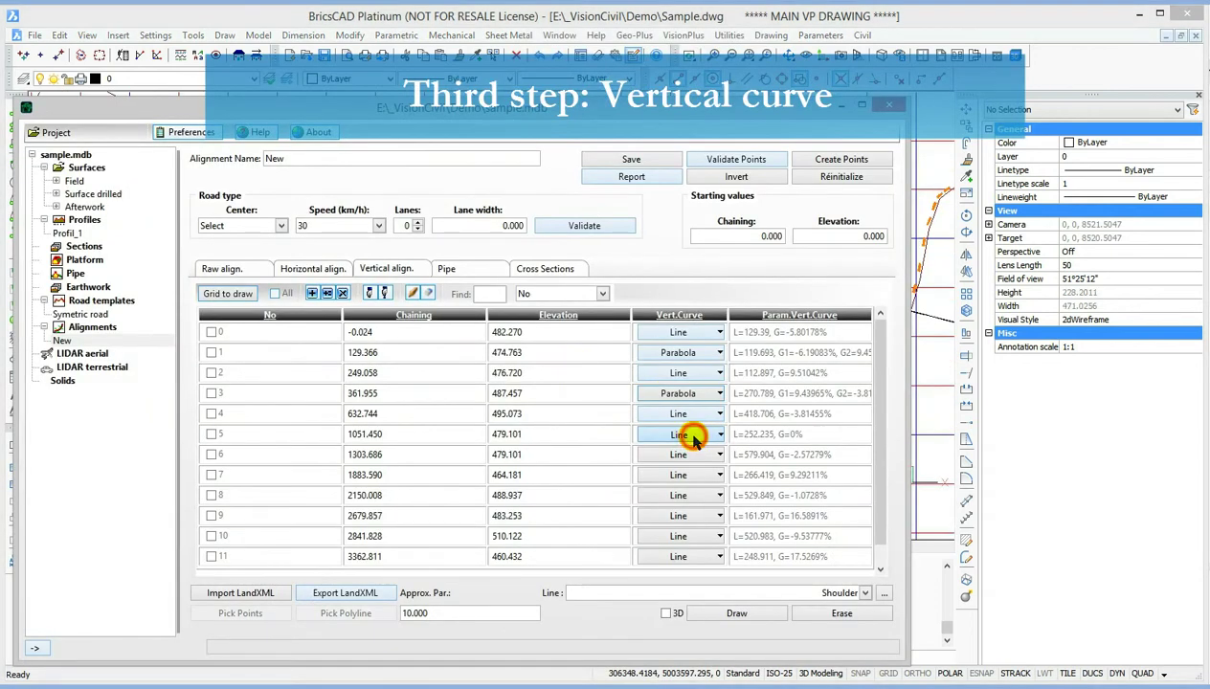
# - Make vertex 5 a PVI-based parabola with a picked start point, at chaining 891.443 with L=318.635
pyautogui.click(693, 433)
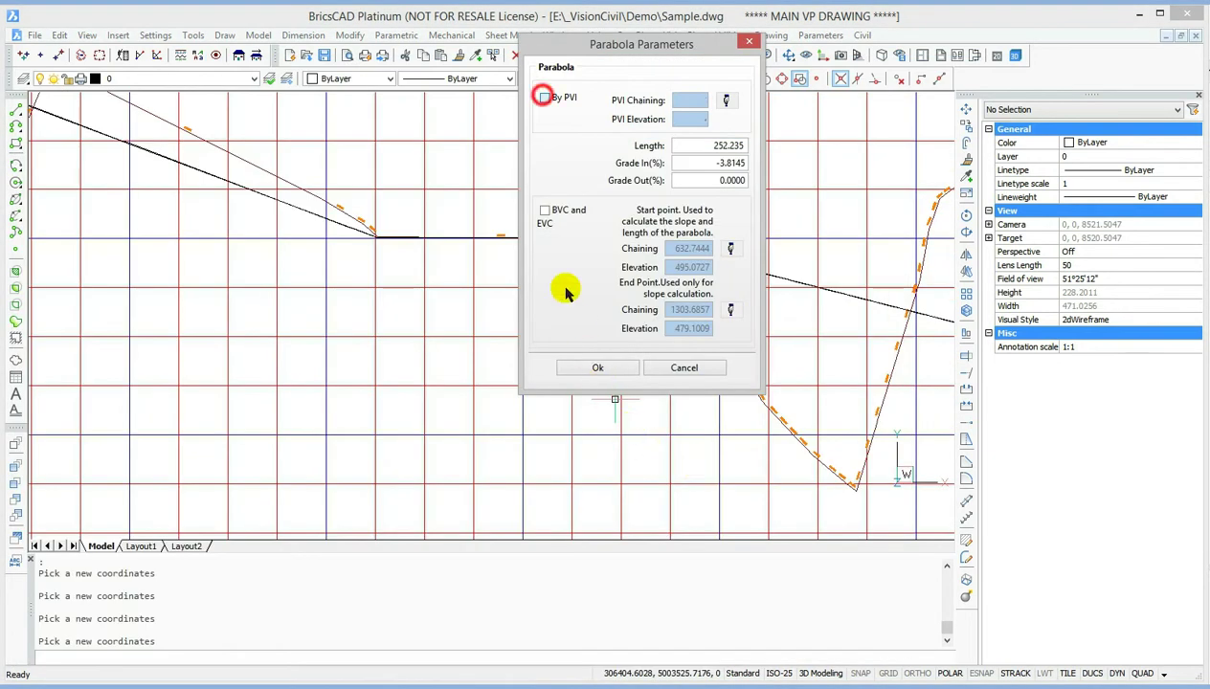
pyautogui.click(545, 97)
pyautogui.click(726, 100)
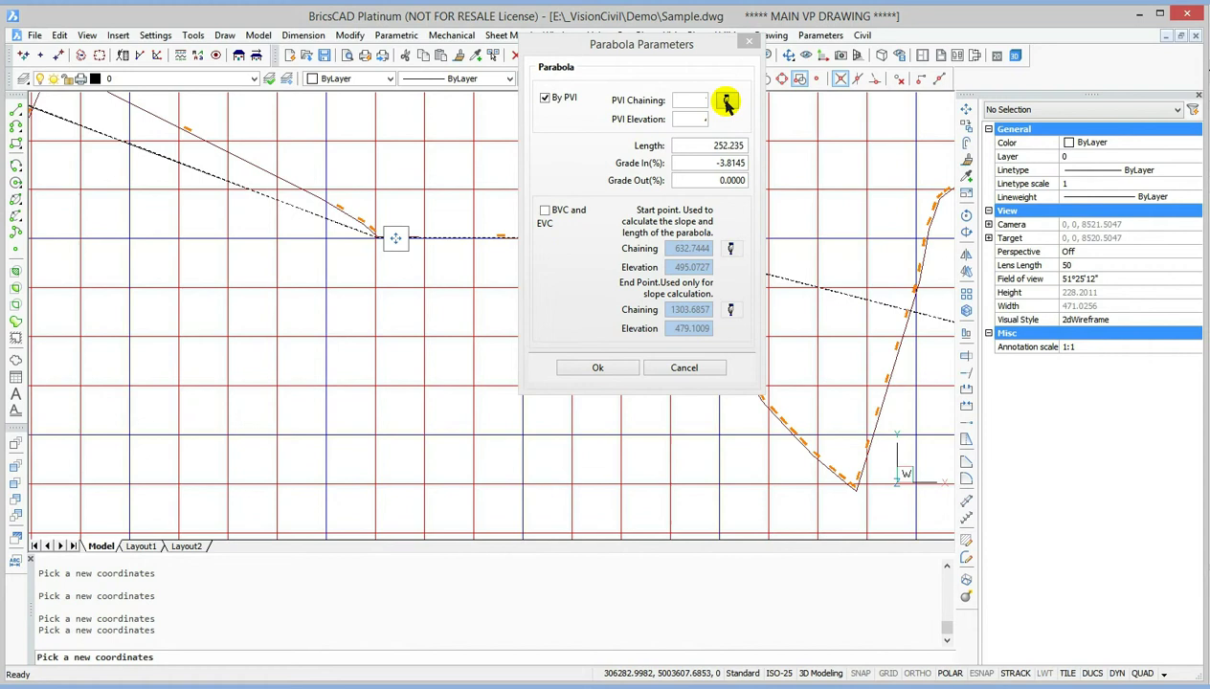
pyautogui.click(378, 236)
pyautogui.click(545, 210)
pyautogui.click(730, 248)
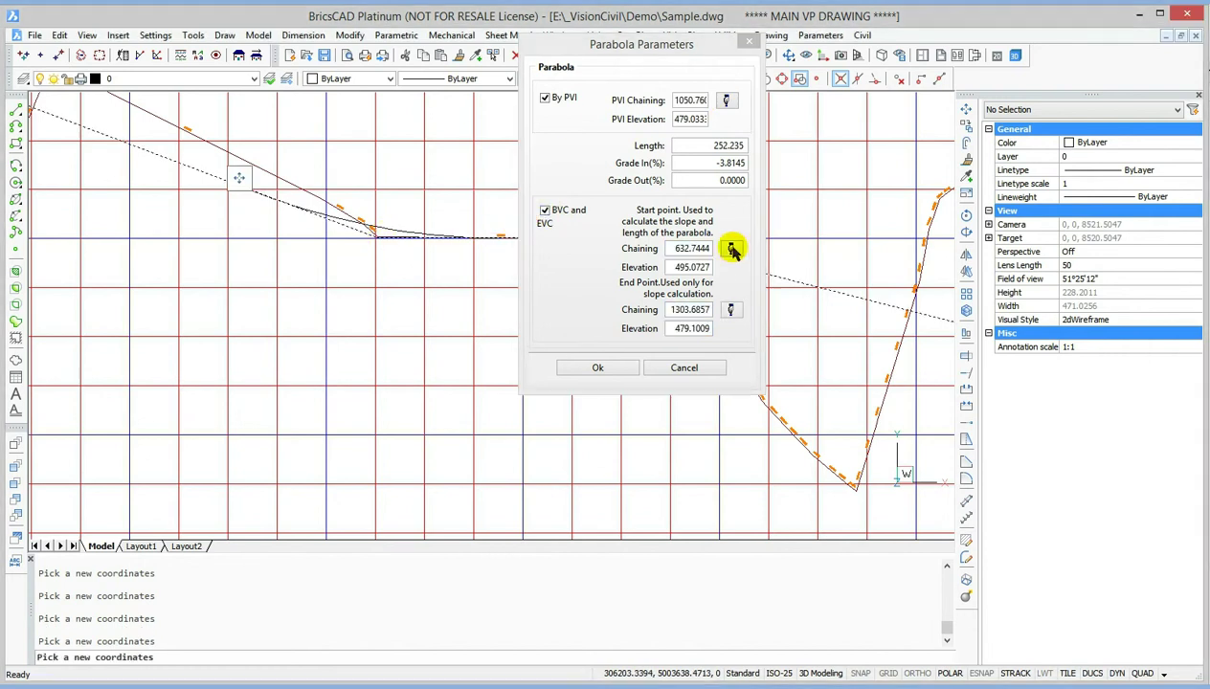
pyautogui.click(414, 210)
pyautogui.click(598, 367)
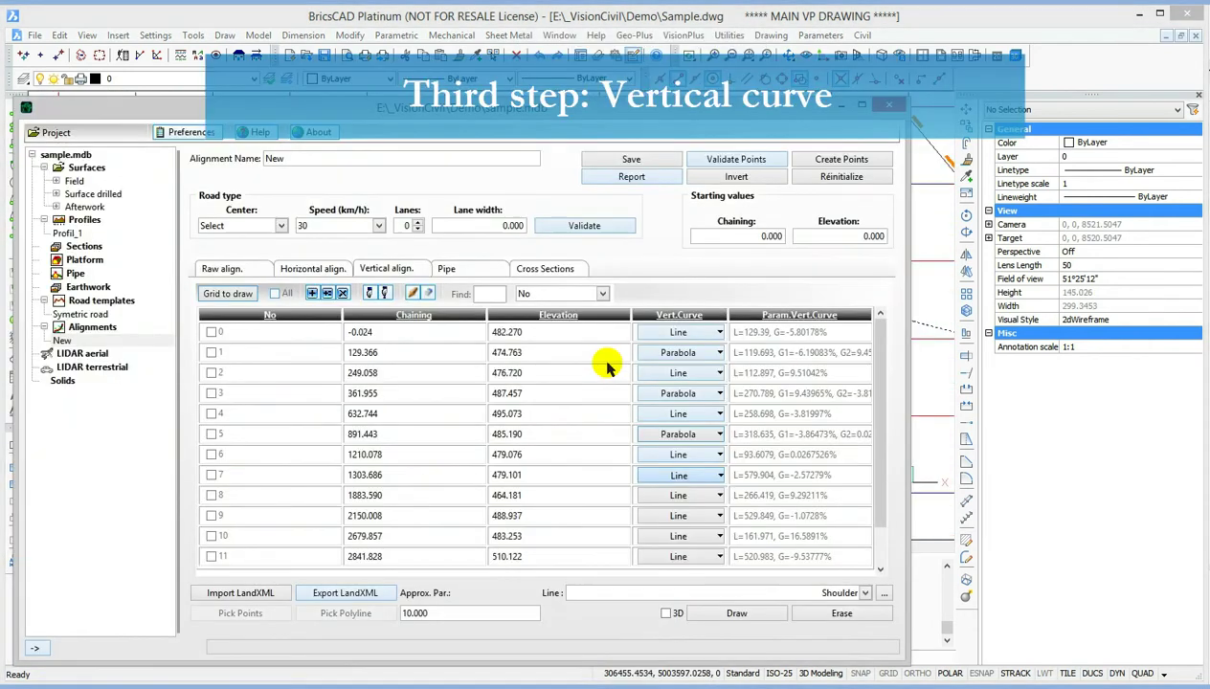
# - Make vertex 7 a parabolic vertical curve defined by its PVI picked on the profile
pyautogui.click(694, 475)
pyautogui.click(697, 512)
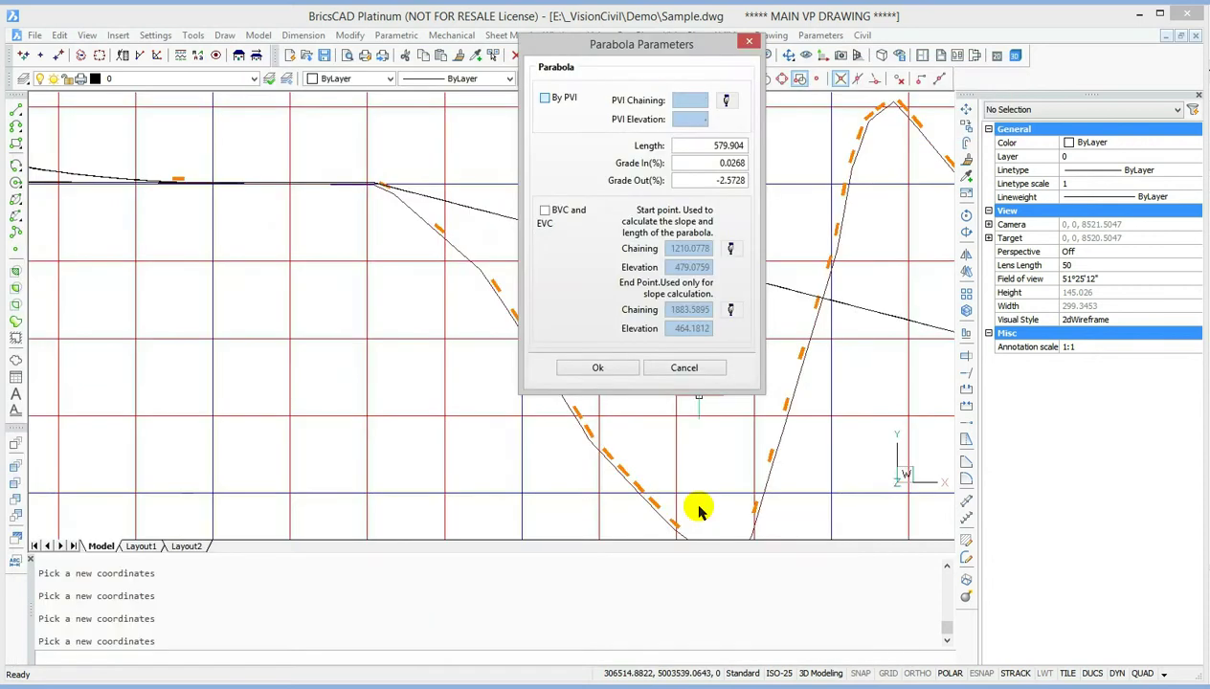
pyautogui.click(545, 97)
pyautogui.click(725, 101)
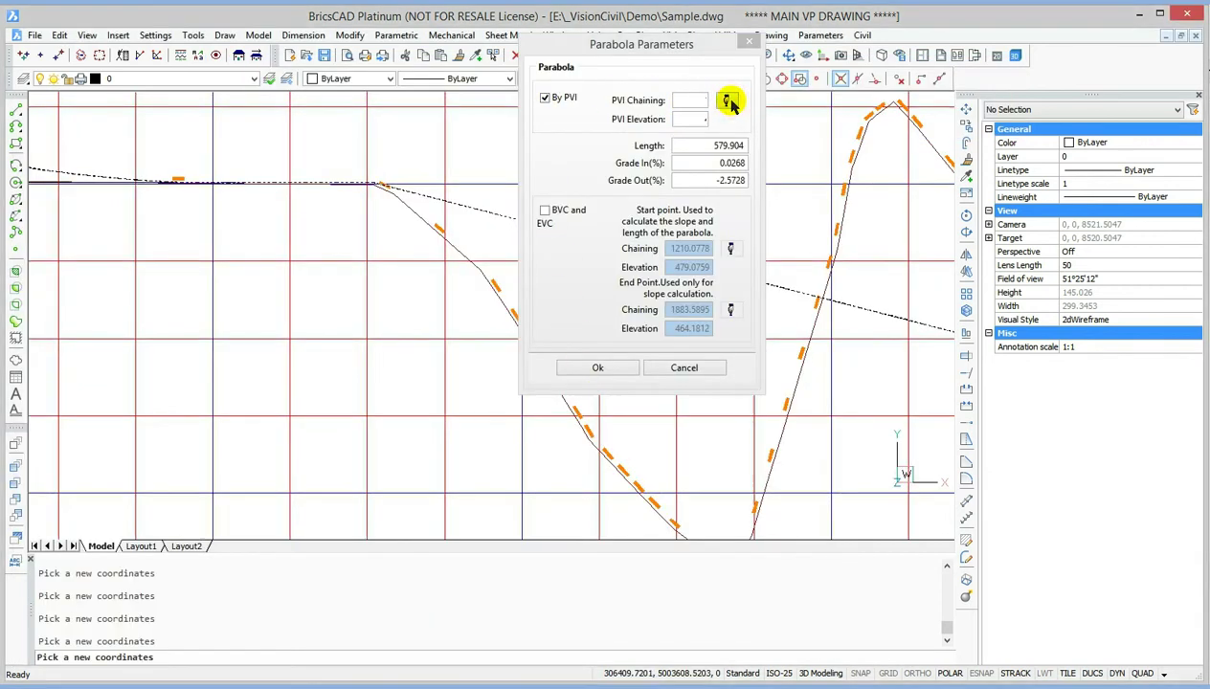
pyautogui.click(373, 184)
# - Limit the vertex 7 parabola by BVC/EVC with a picked start point, giving L=133.042
pyautogui.click(545, 209)
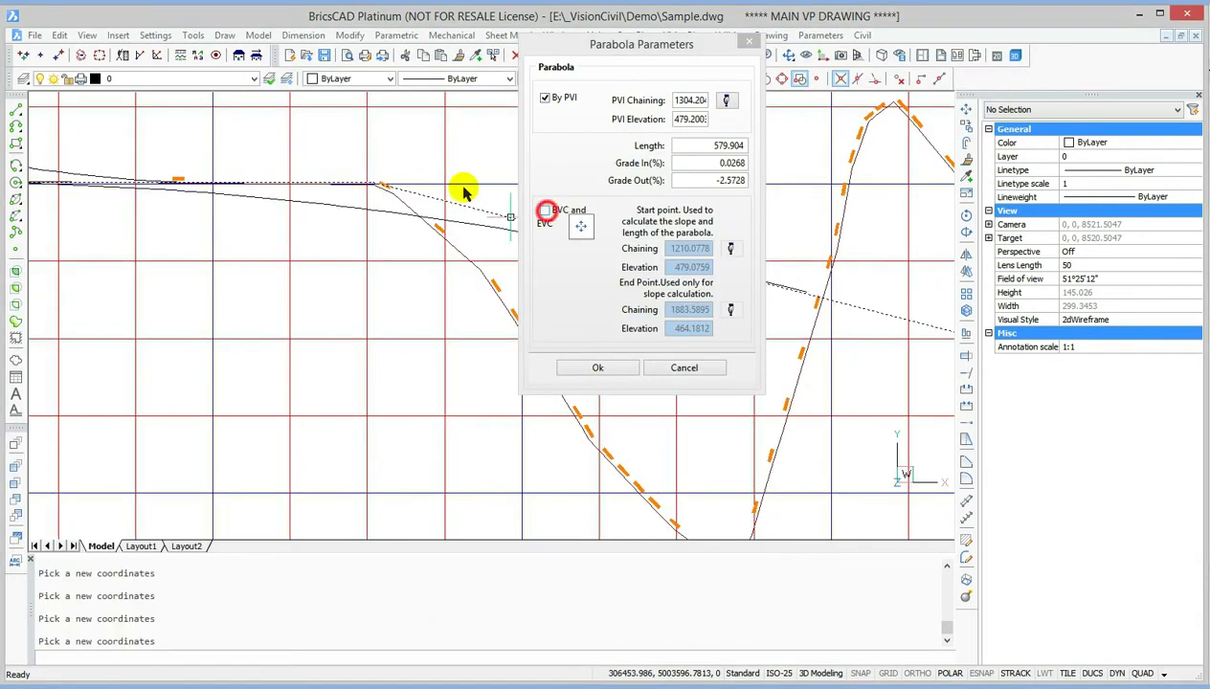
pyautogui.click(731, 249)
pyautogui.click(280, 184)
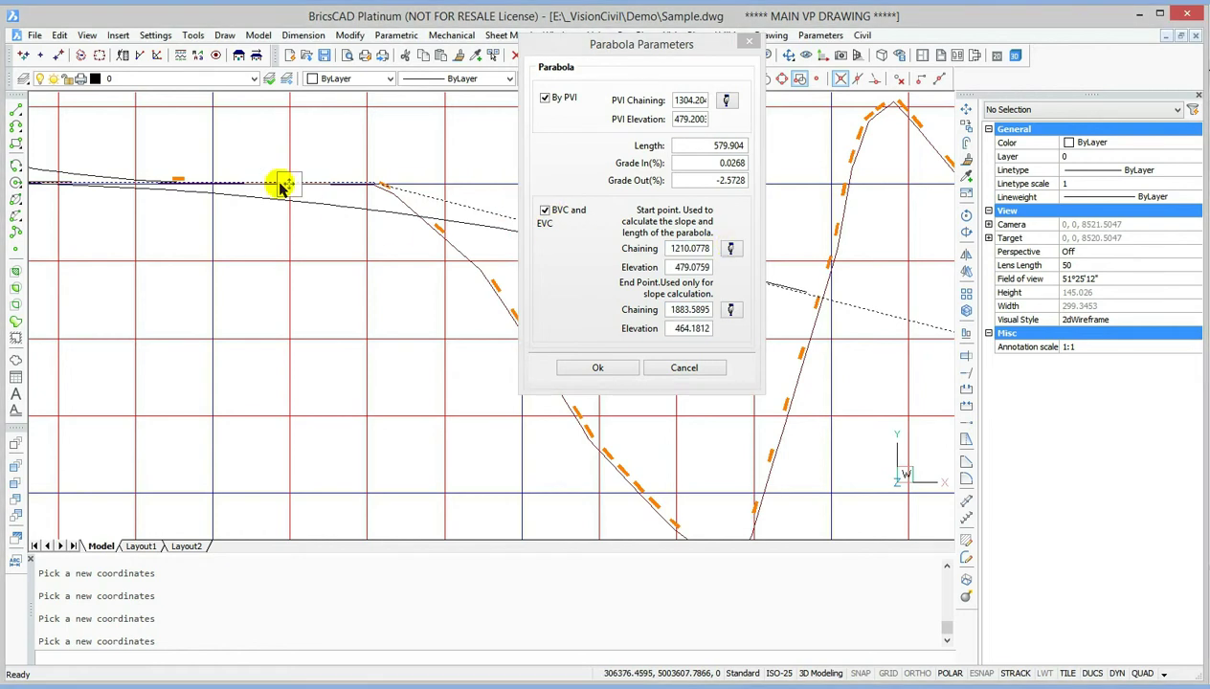
pyautogui.scroll(2, 239, 191)
pyautogui.scroll(2, 207, 193)
pyautogui.scroll(-2, 207, 193)
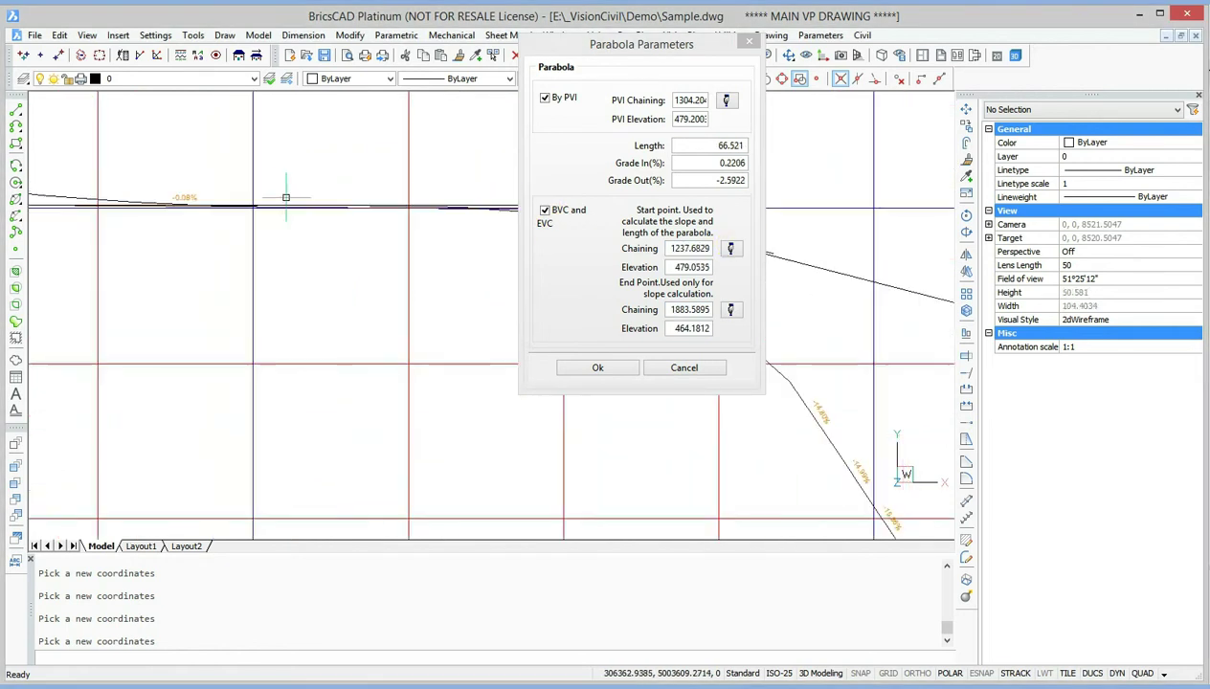
pyautogui.scroll(-3, 207, 194)
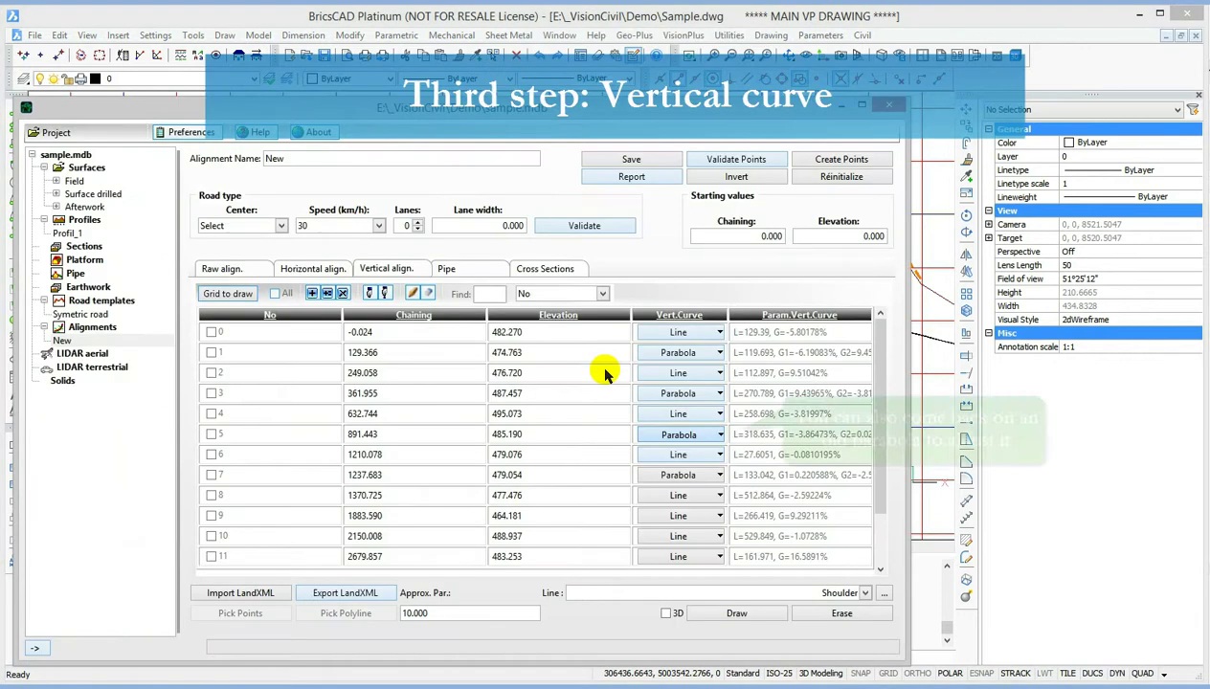
pyautogui.click(703, 436)
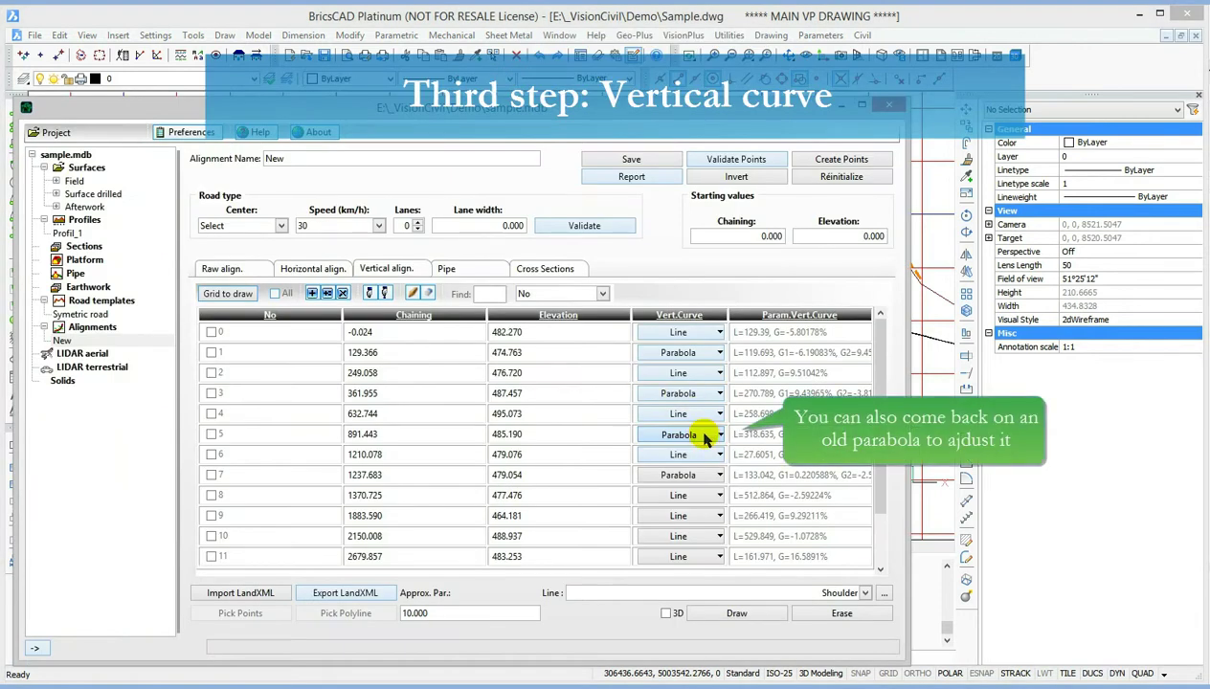
# - Reopen the vertex 5 parabola and re-pick its PVI on the profile
pyautogui.click(708, 470)
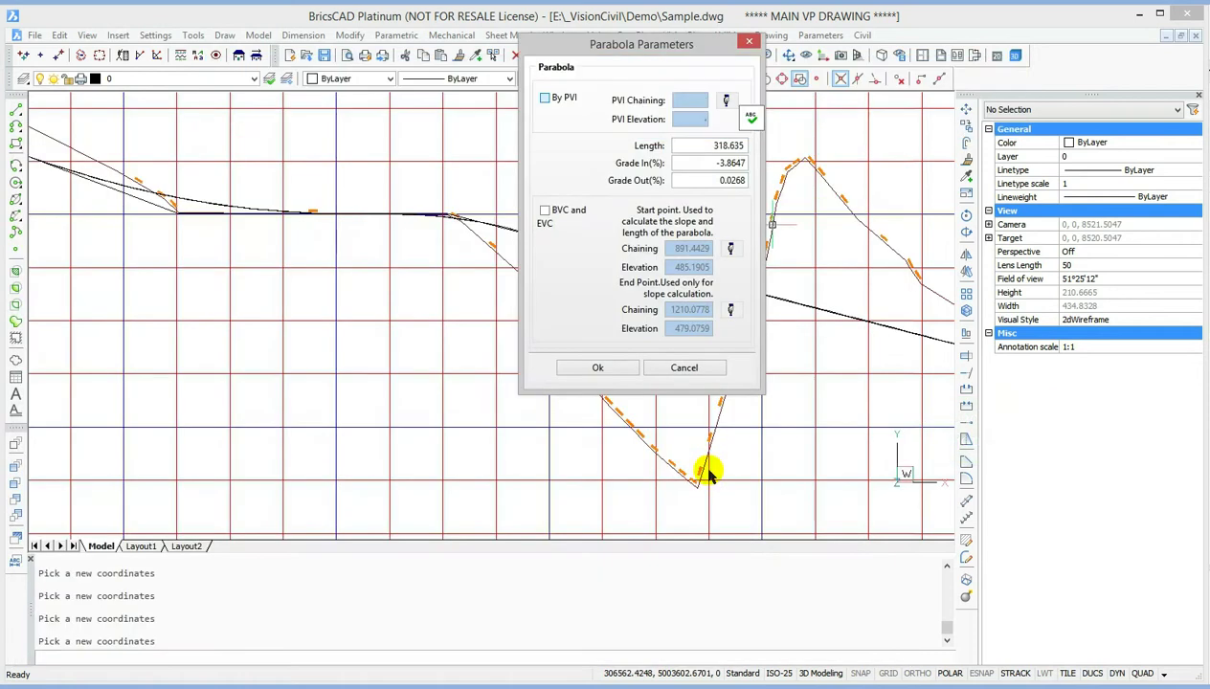
pyautogui.click(545, 97)
pyautogui.click(726, 101)
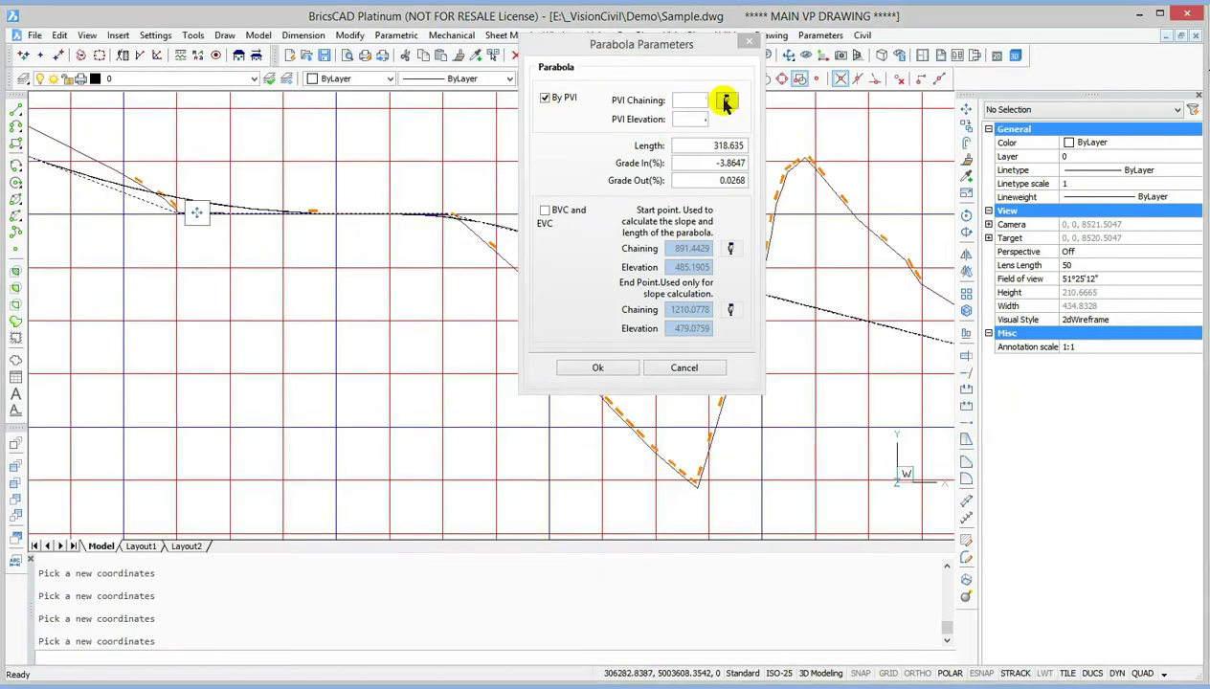
pyautogui.click(178, 212)
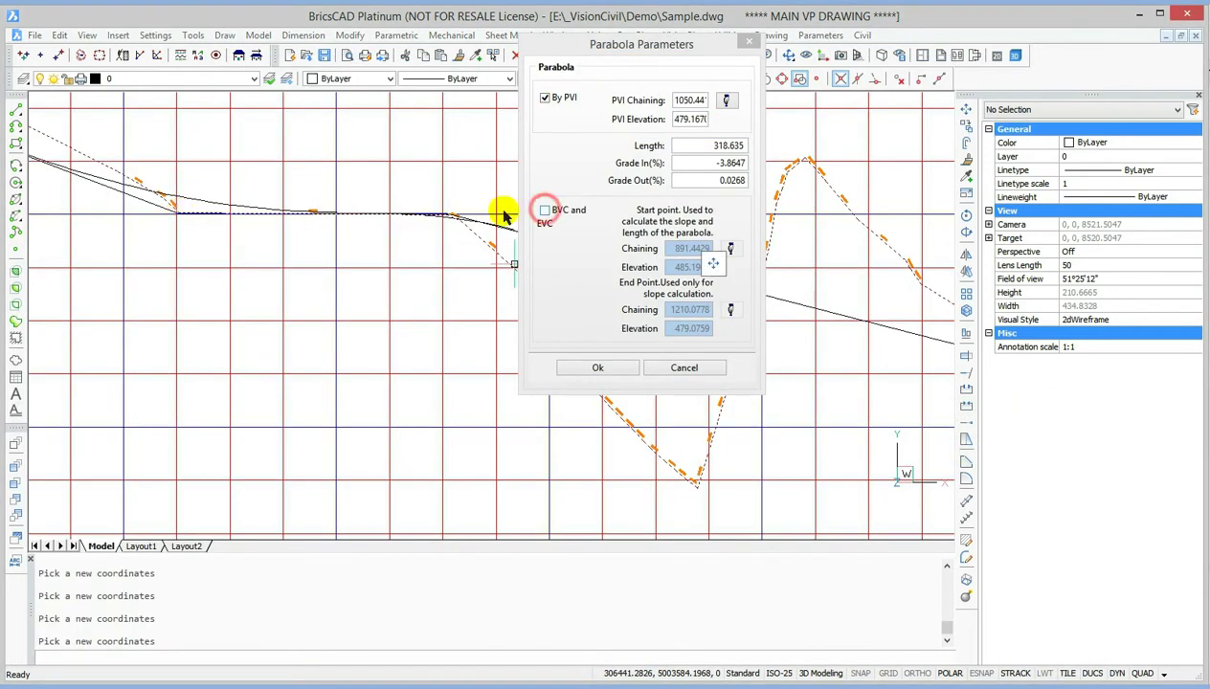
# - Pick a closer end point to shorten it to L=317.997, save, and go to Earthwork
pyautogui.click(545, 210)
pyautogui.click(729, 309)
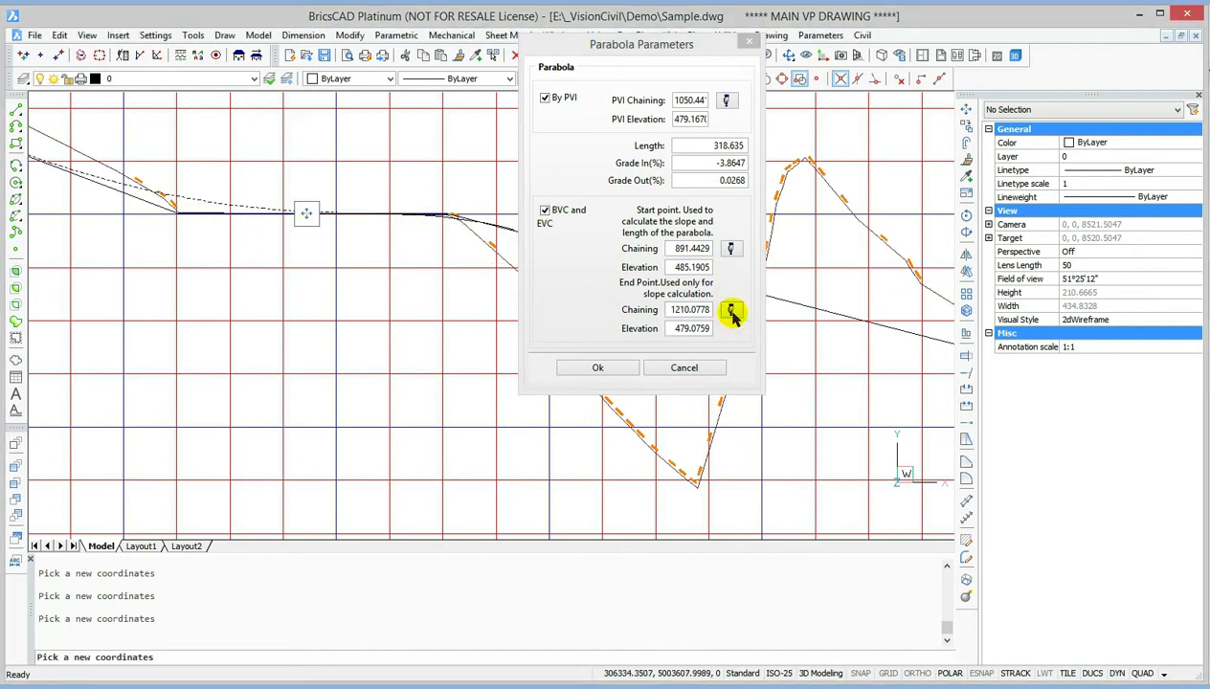
pyautogui.click(300, 218)
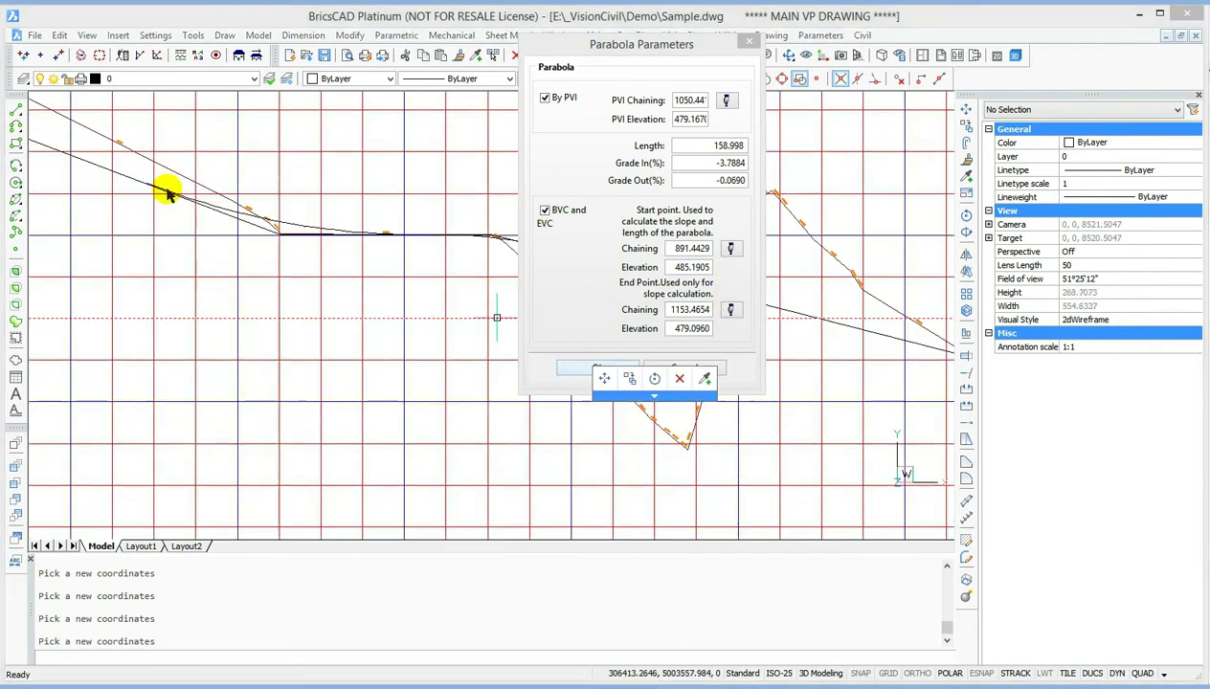
pyautogui.click(563, 369)
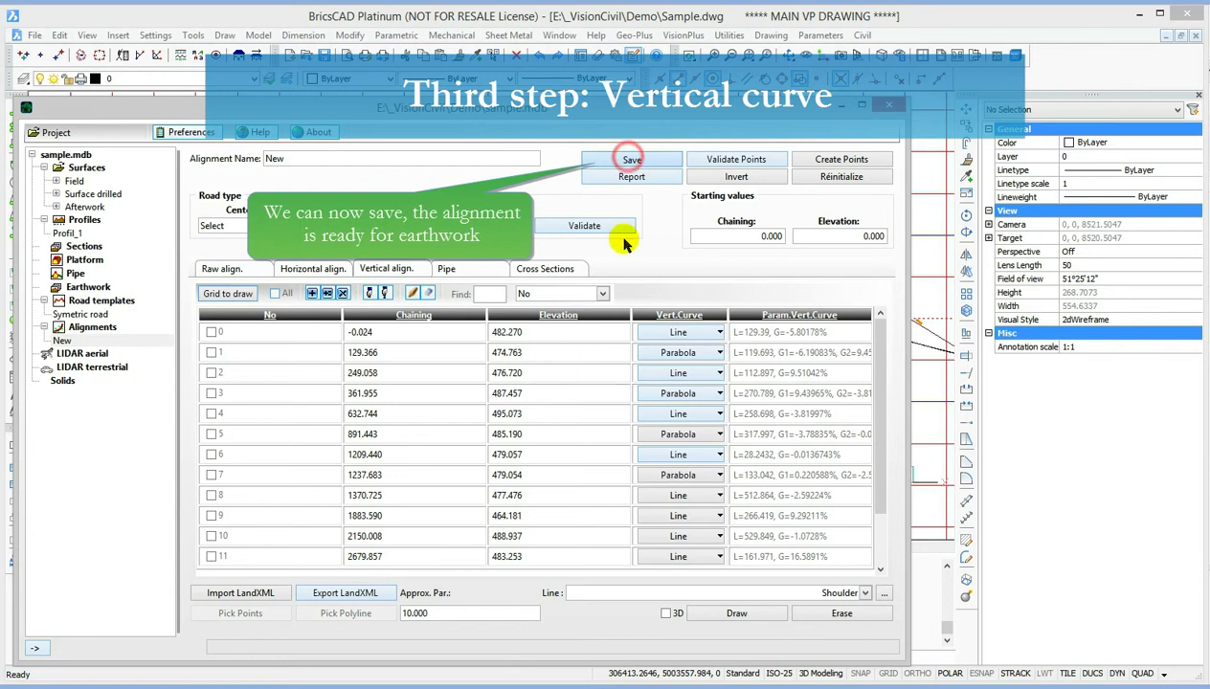
pyautogui.click(630, 162)
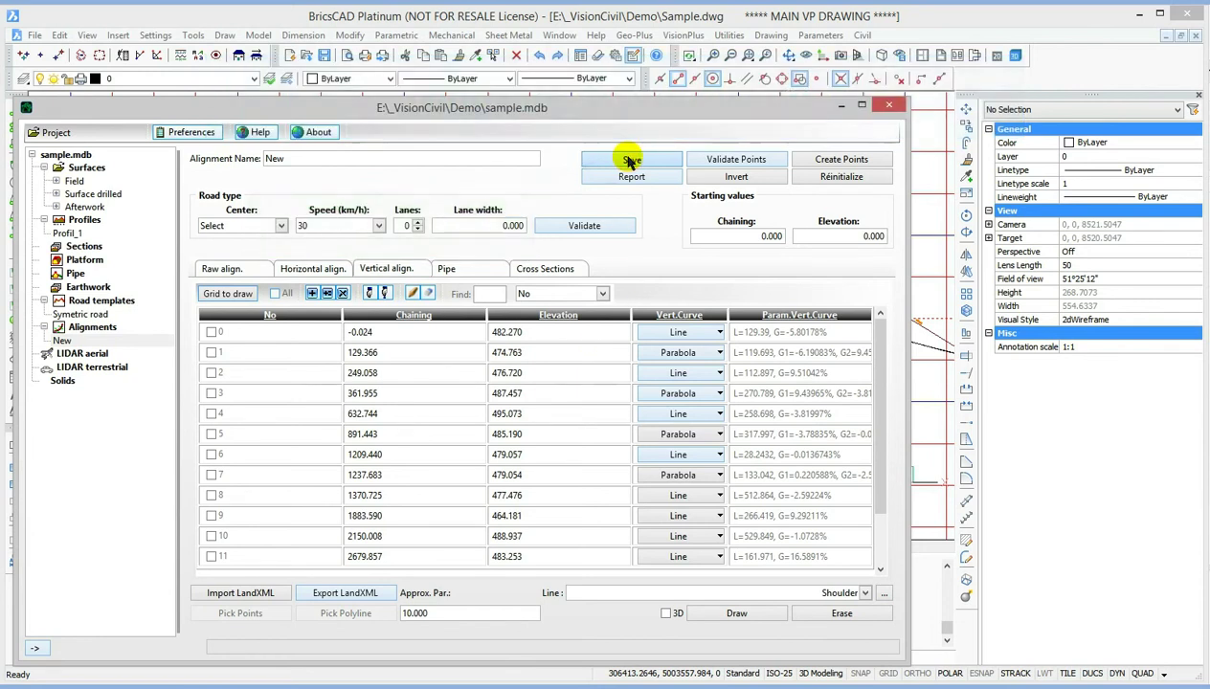
pyautogui.click(87, 286)
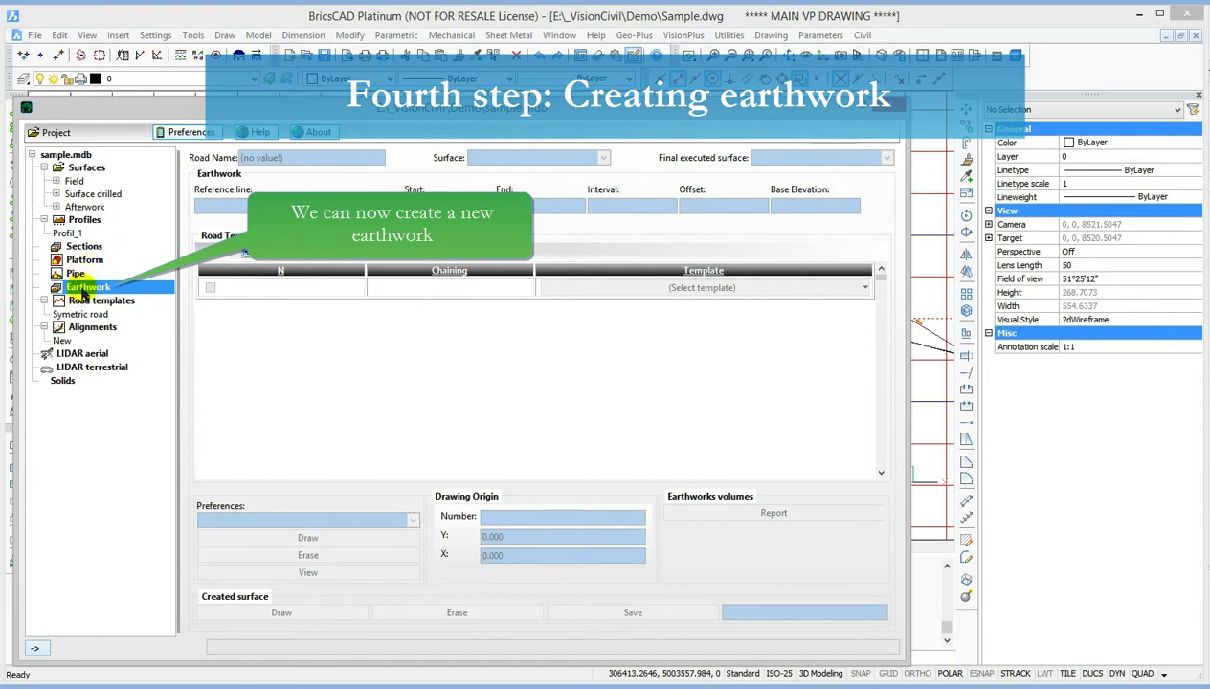
# - Add a new earthwork from the Earthwork entry in the project tree
pyautogui.rightClick(86, 288)
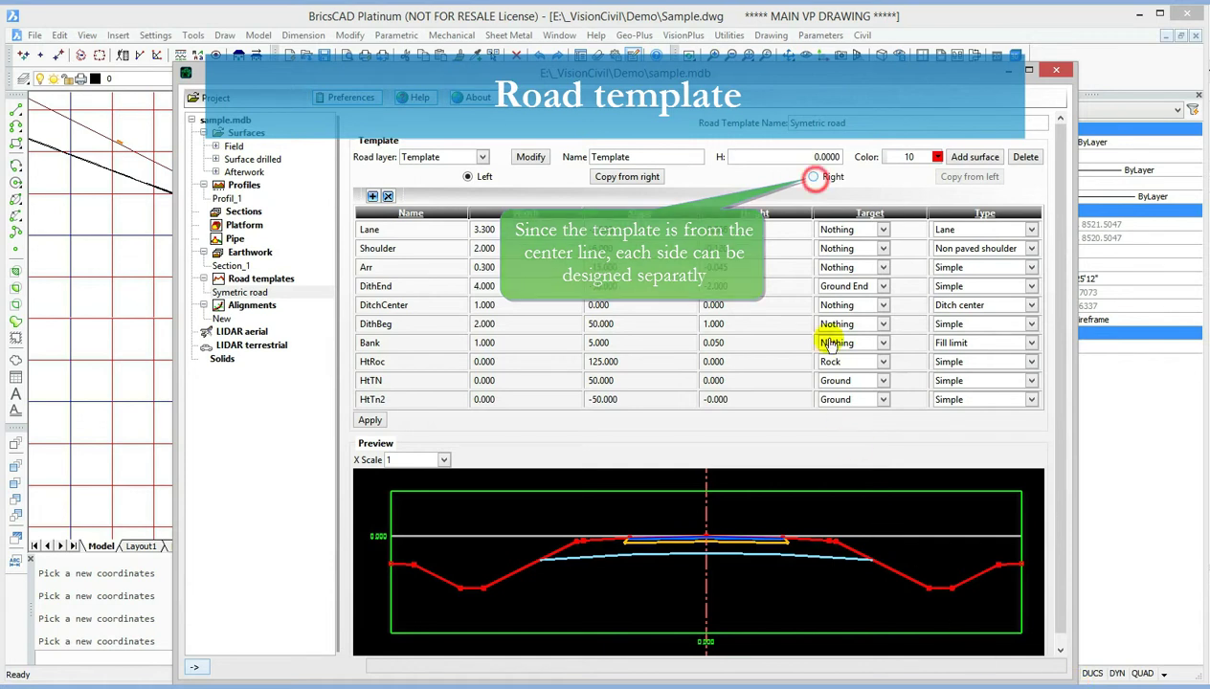
# - Copy the Symetric road template's left-side layers to its right side, then return to Section_1
pyautogui.click(813, 176)
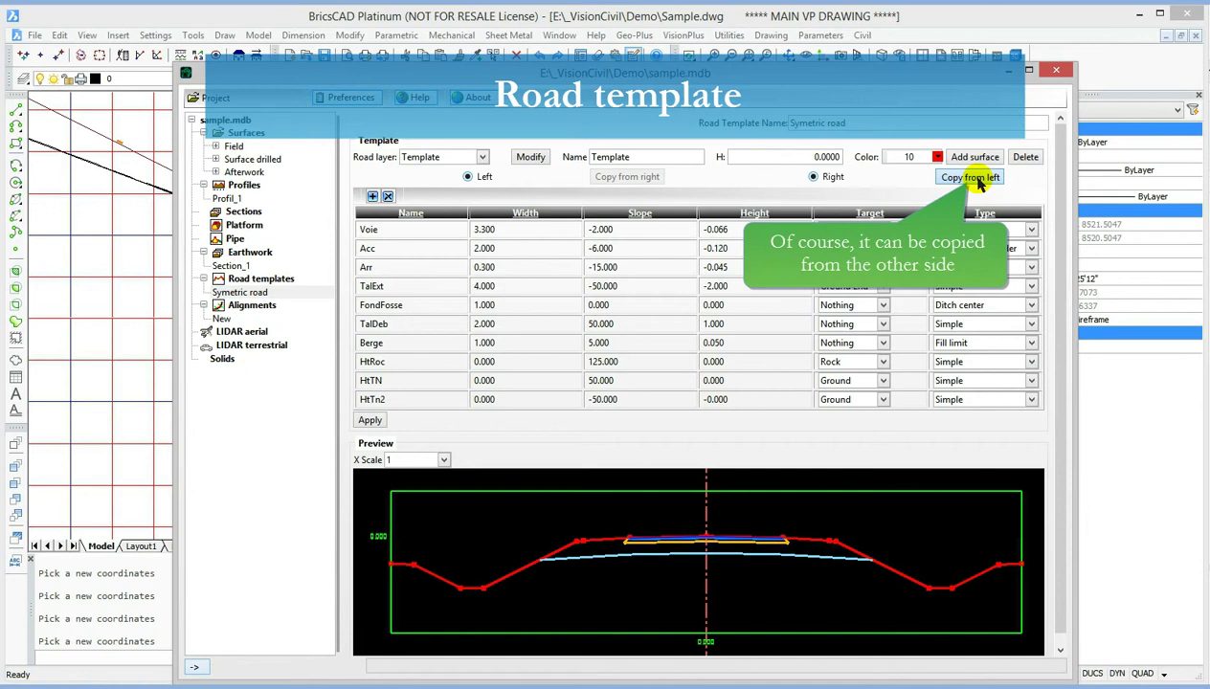
pyautogui.click(977, 179)
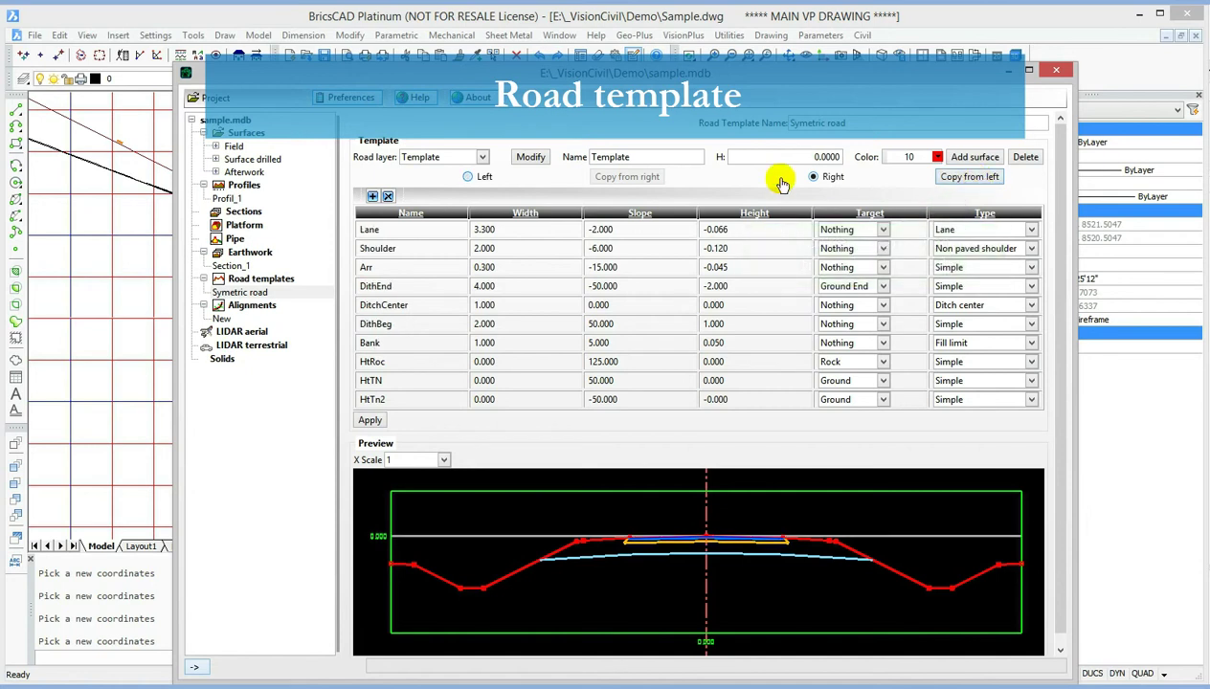
pyautogui.click(479, 161)
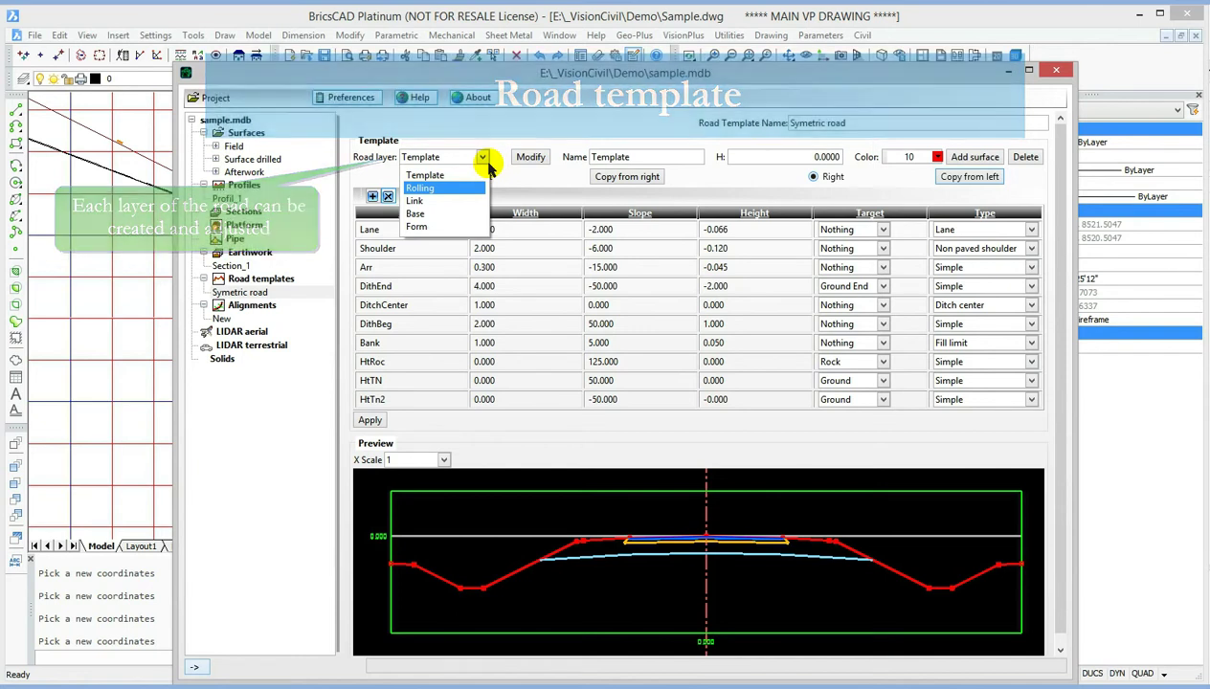
pyautogui.click(232, 267)
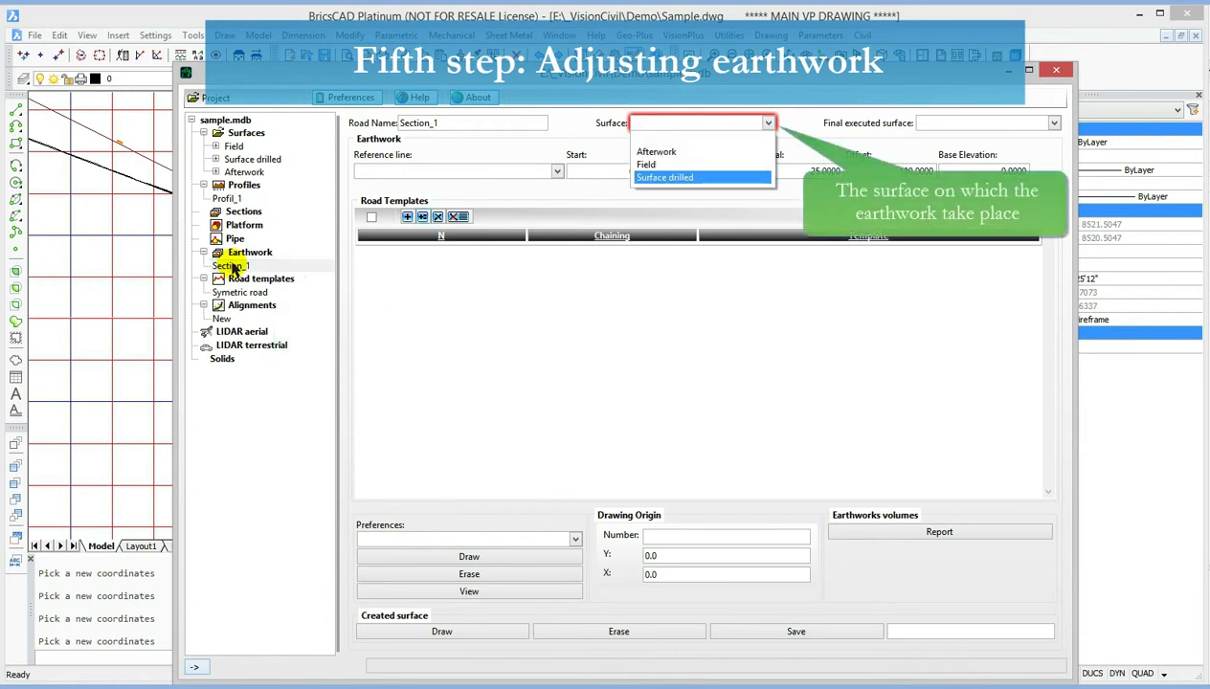
# - Set Section_1 to Surface drilled, reference line New, Symetric road template, end chainage 1500
pyautogui.click(692, 181)
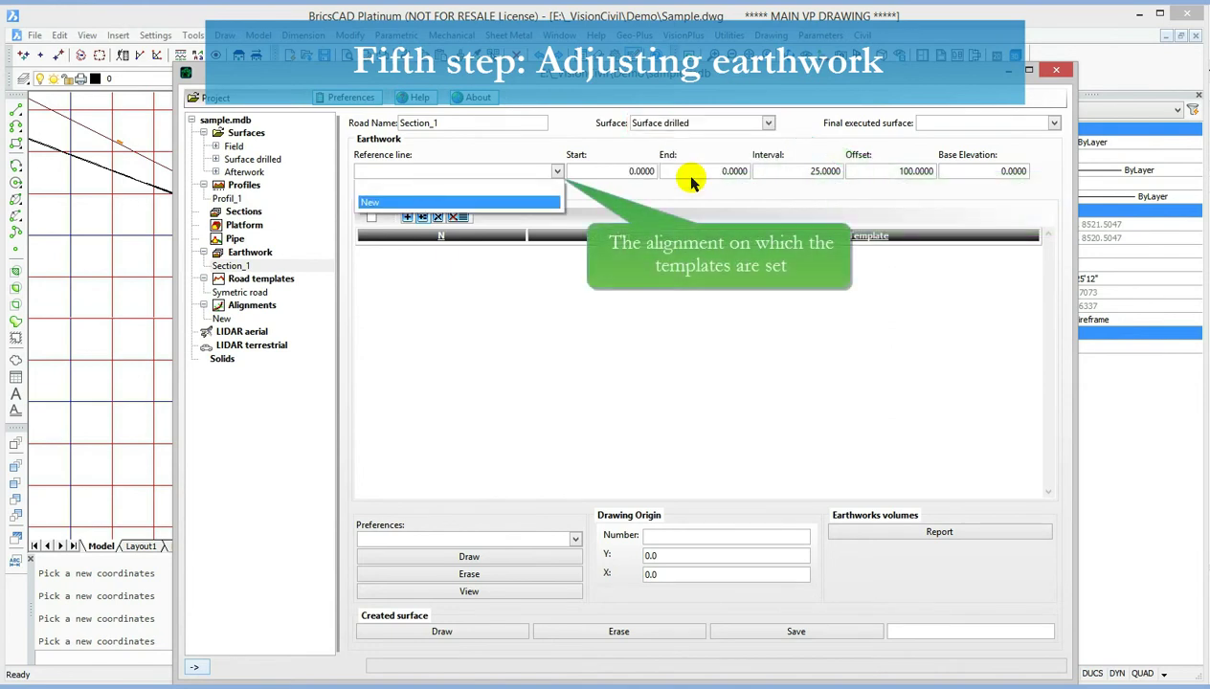
pyautogui.click(505, 203)
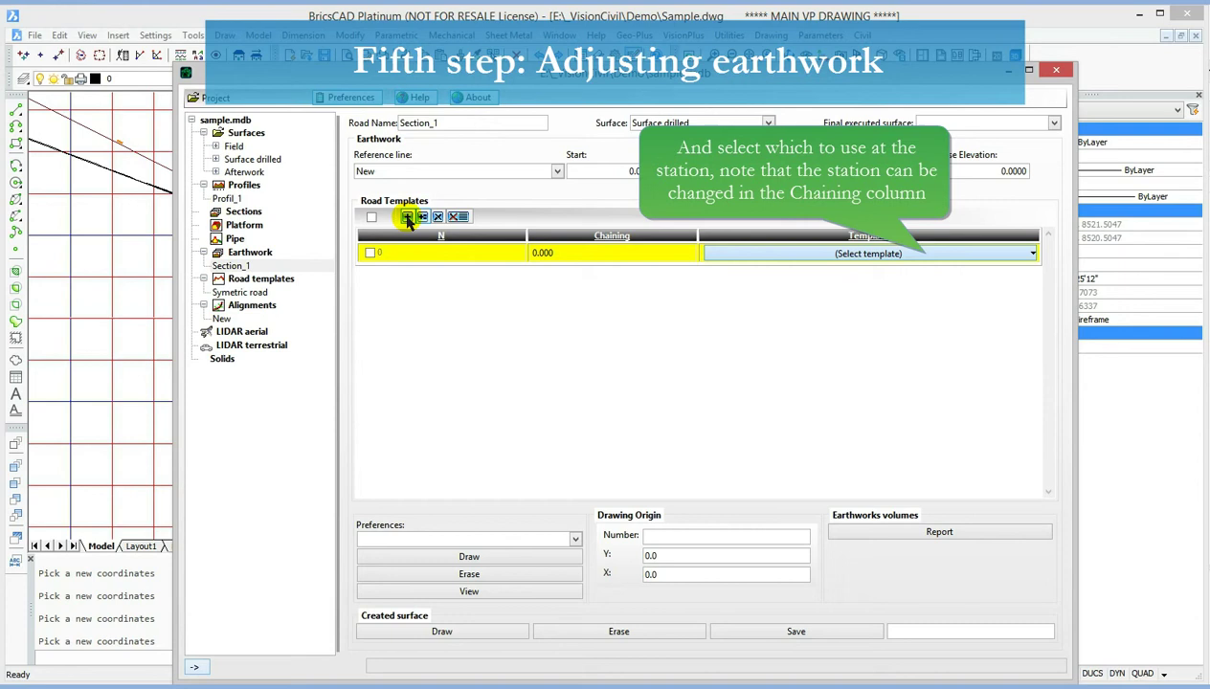
pyautogui.click(1031, 256)
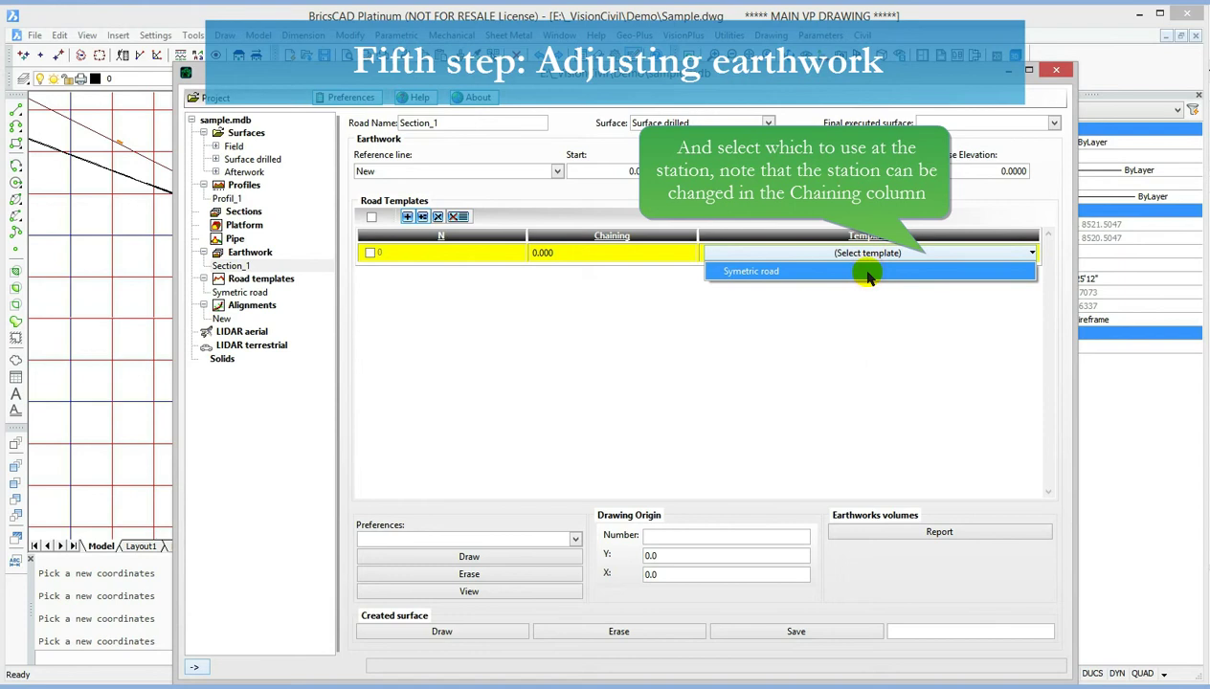
pyautogui.click(868, 273)
pyautogui.write('600')
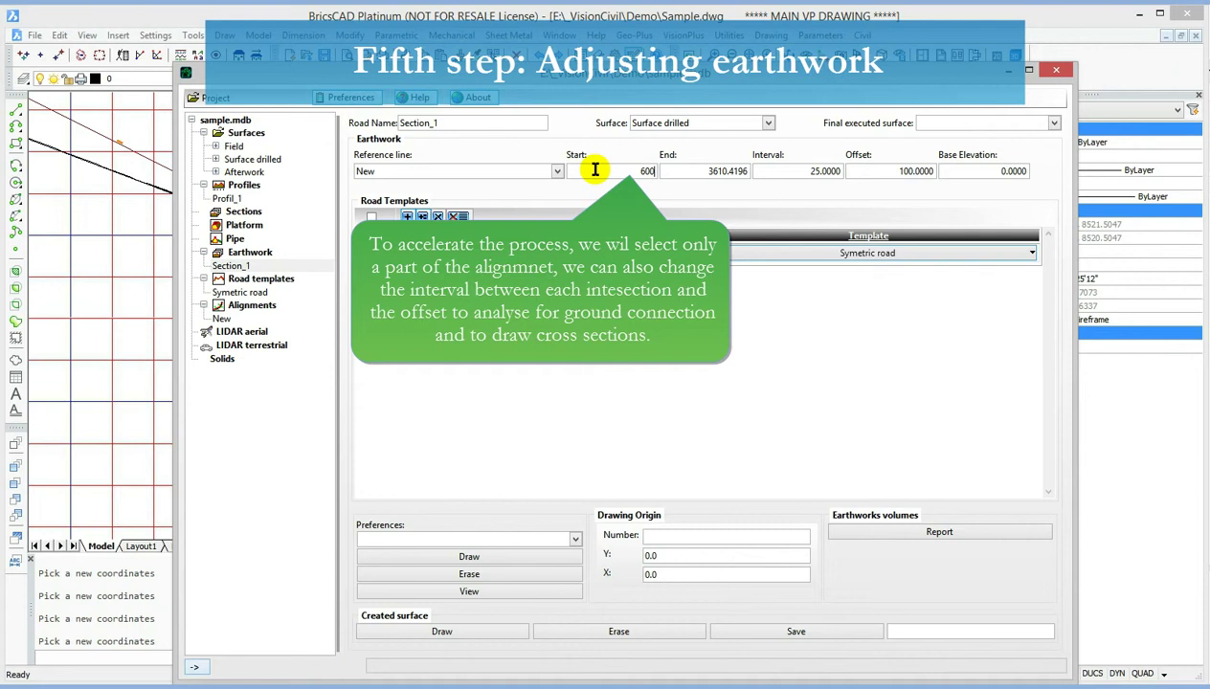
pyautogui.doubleClick(683, 170)
pyautogui.write('1500')
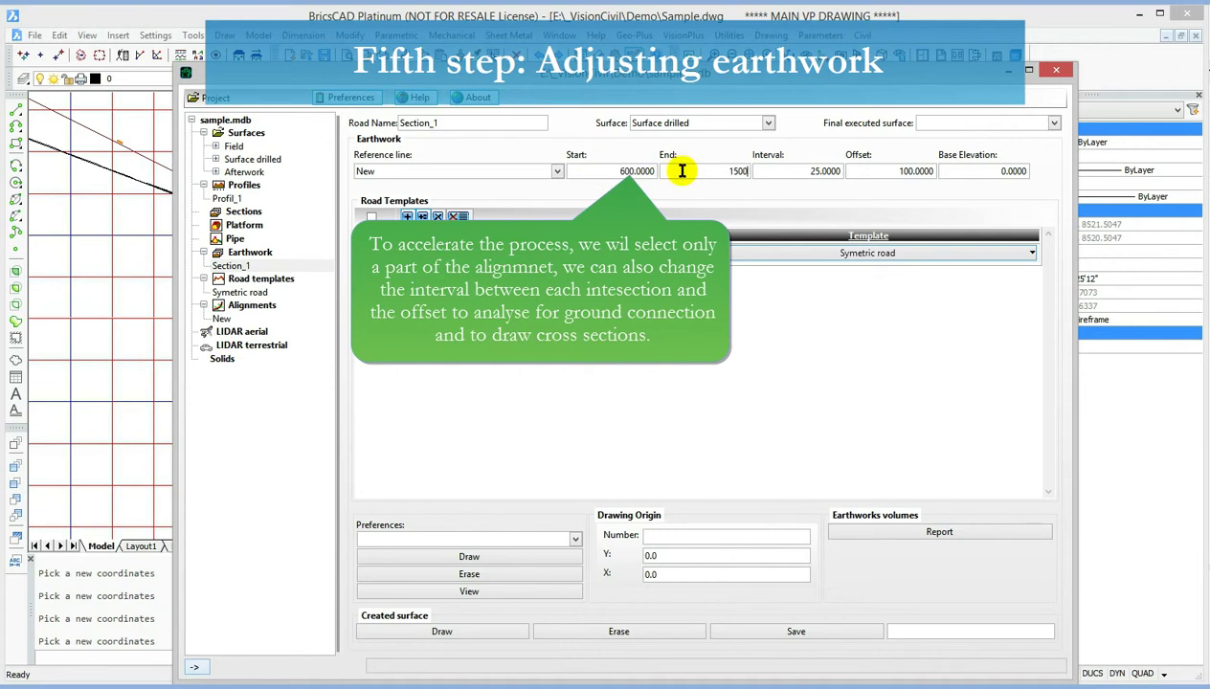
pyautogui.click(799, 170)
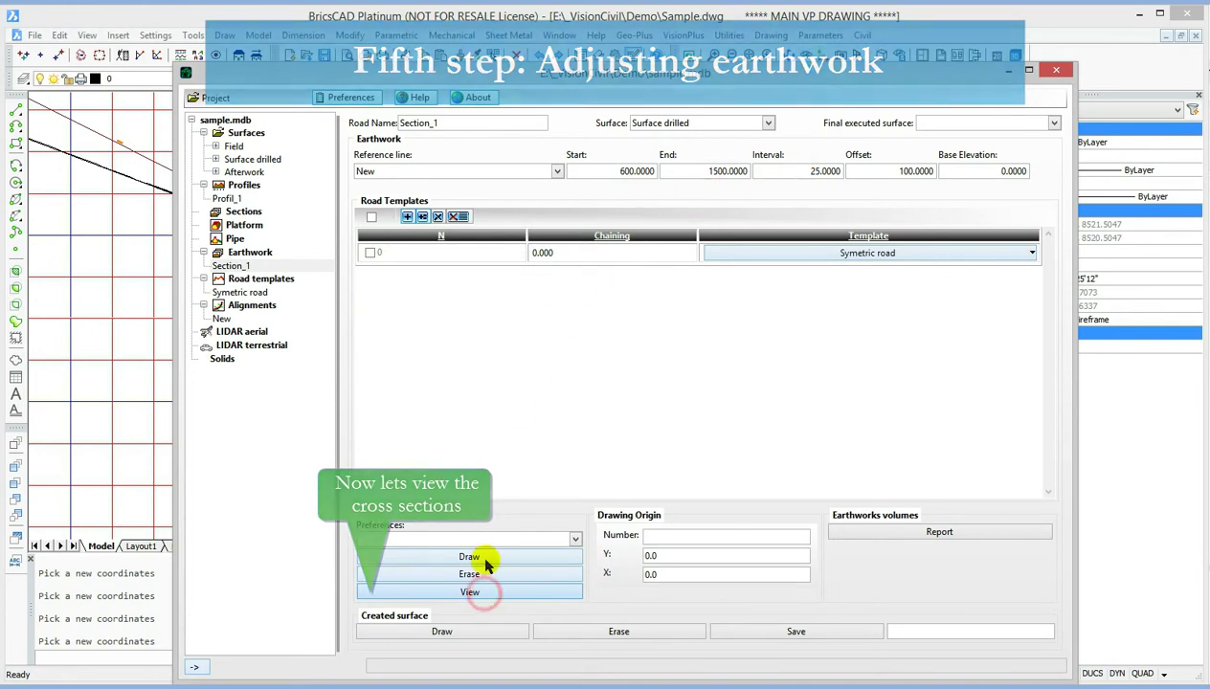
# - Open the earthwork's cross sections and step through the first few sections
pyautogui.click(484, 594)
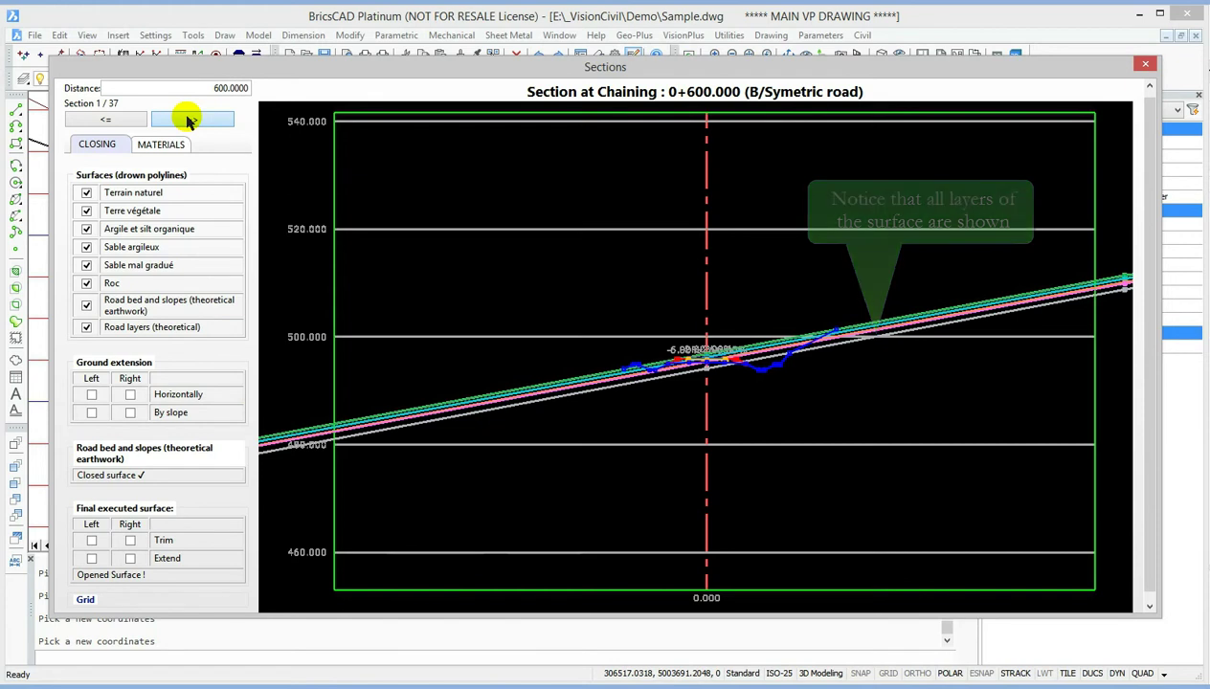
pyautogui.click(188, 121)
pyautogui.click(189, 121)
pyautogui.click(188, 120)
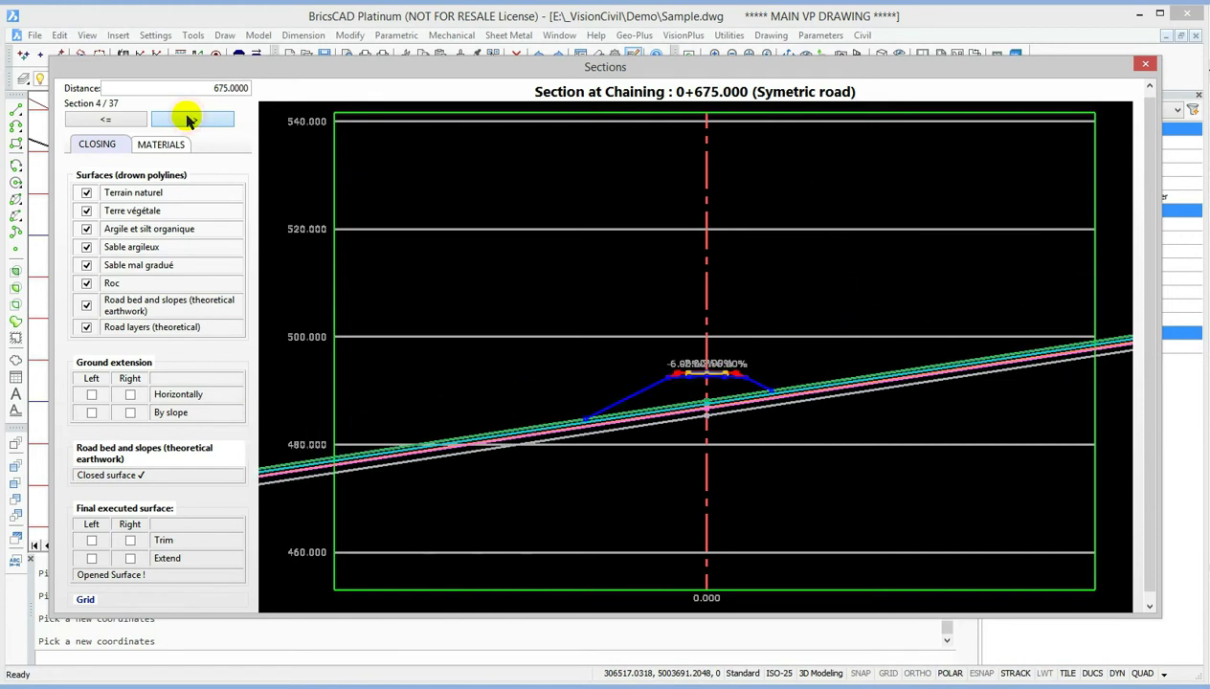
pyautogui.click(189, 120)
pyautogui.click(189, 120)
pyautogui.click(189, 121)
pyautogui.click(189, 120)
pyautogui.click(188, 121)
pyautogui.click(189, 120)
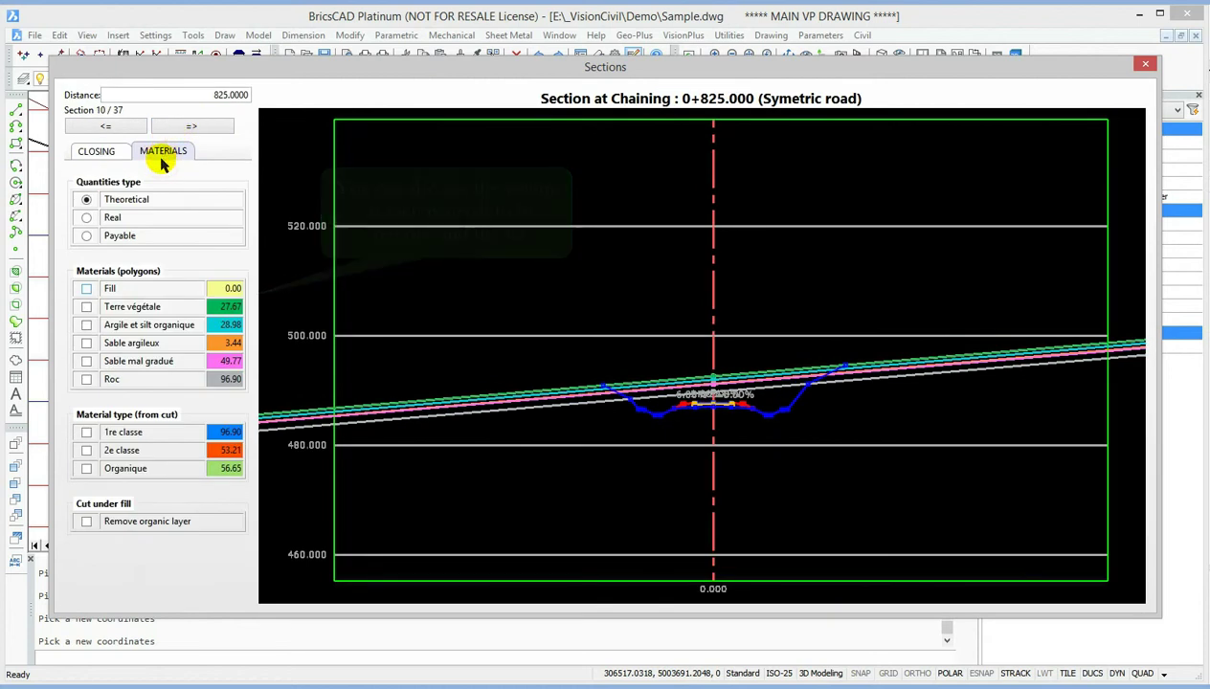
# - Show all six materials: Fill, Terre végétale, Argile et silt organique, Sable argileux, Sable mal gradué, Roc
pyautogui.click(87, 288)
pyautogui.click(86, 306)
pyautogui.click(86, 325)
pyautogui.click(86, 343)
pyautogui.click(86, 361)
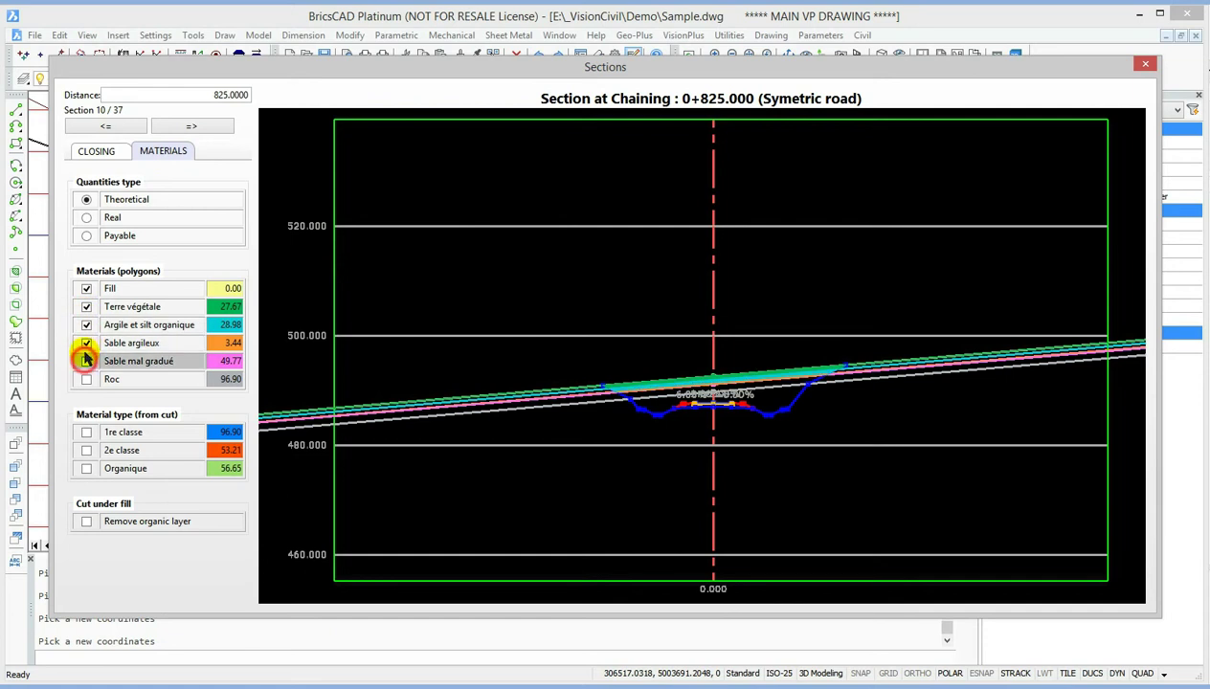
pyautogui.click(86, 379)
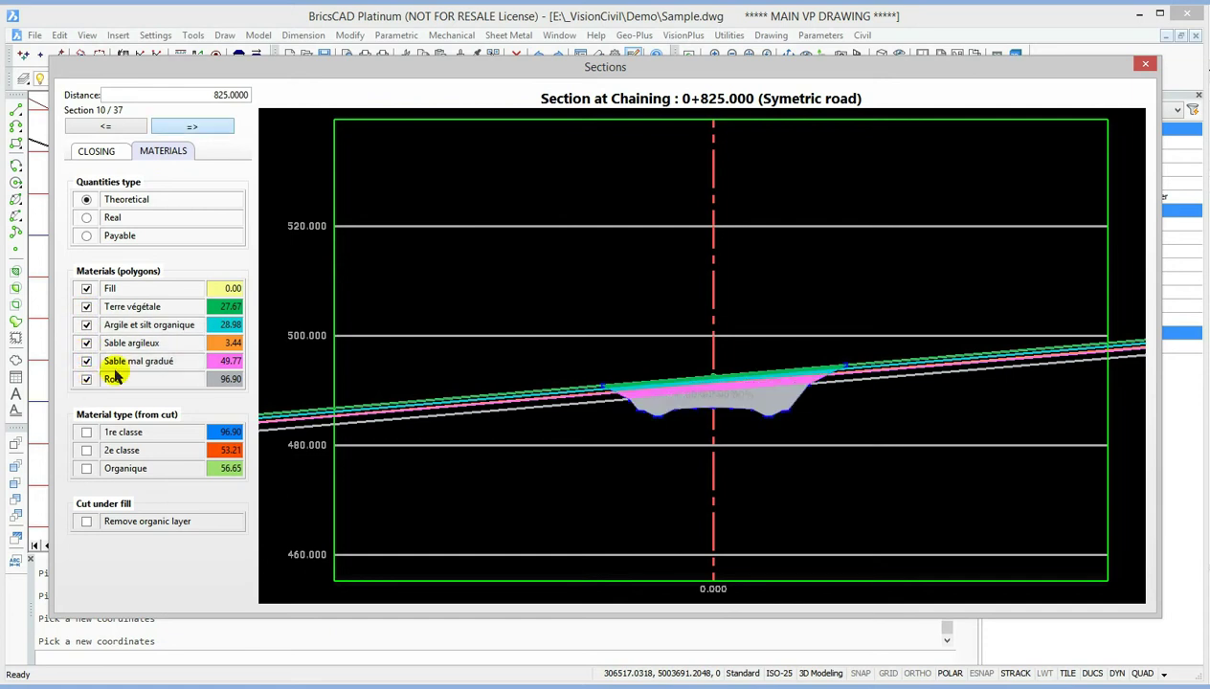
# - Step forward through the cross sections up to section 35/37 at 1+450
pyautogui.click(190, 126)
pyautogui.click(189, 126)
pyautogui.click(190, 125)
pyautogui.click(189, 125)
pyautogui.click(190, 126)
pyautogui.click(191, 125)
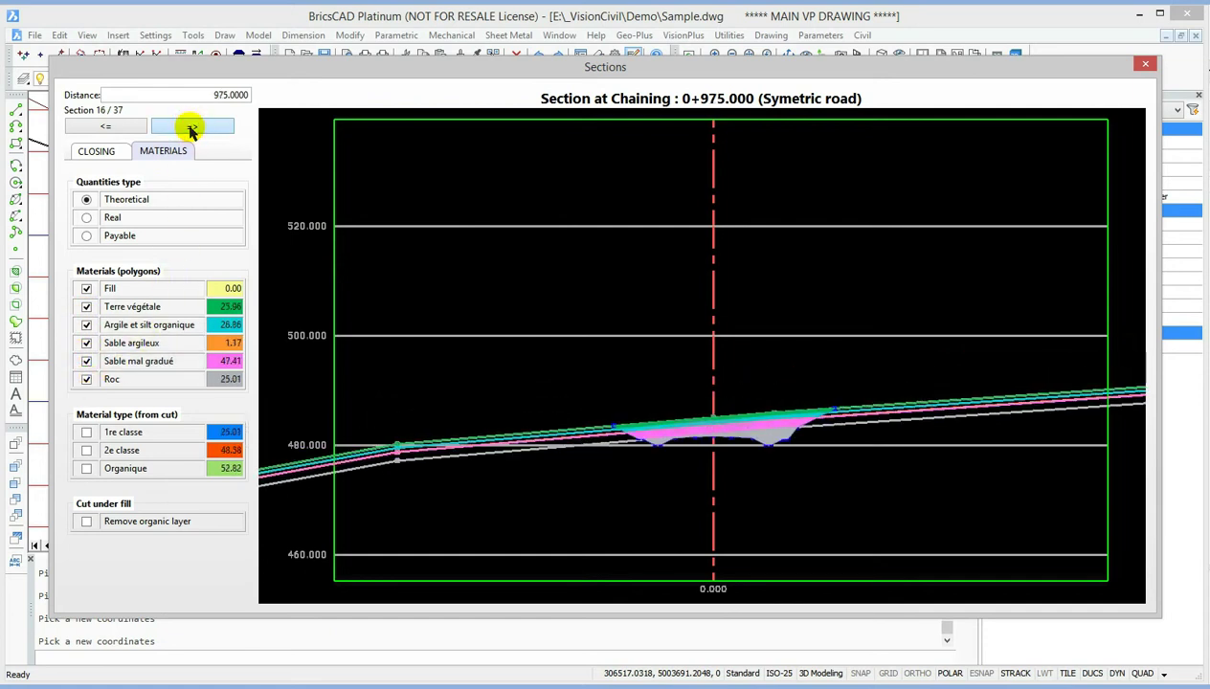
pyautogui.click(191, 125)
pyautogui.click(190, 126)
pyautogui.click(191, 126)
pyautogui.click(186, 126)
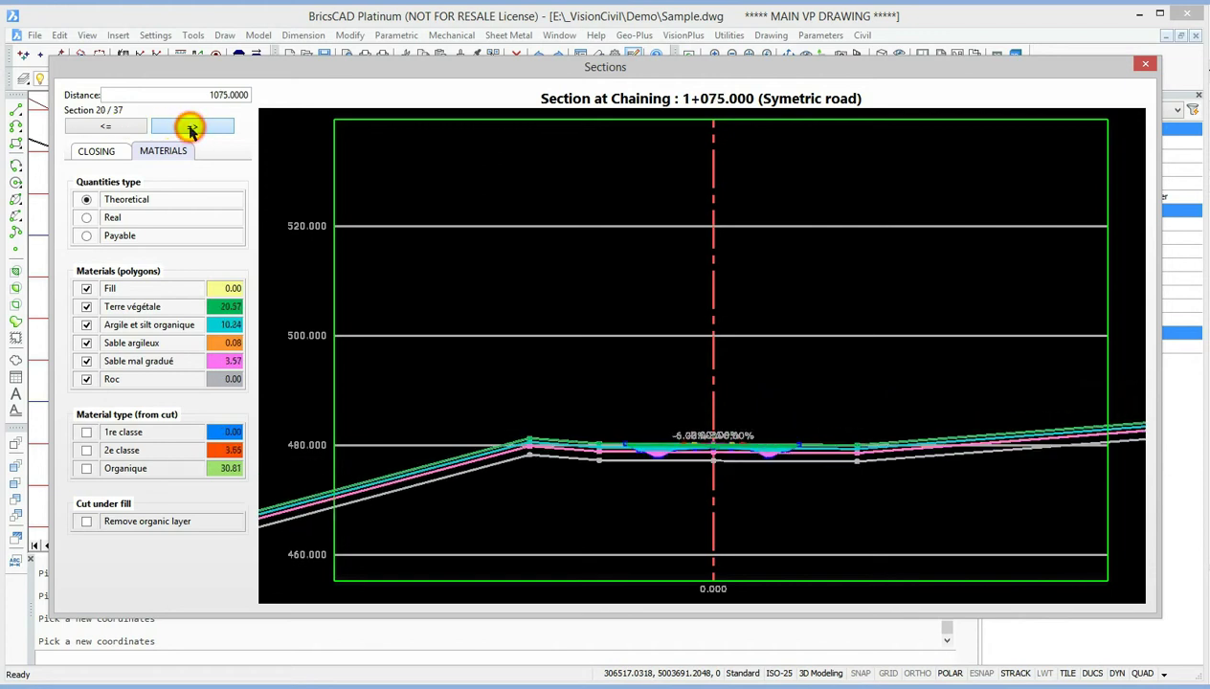
pyautogui.click(179, 125)
pyautogui.click(172, 125)
pyautogui.click(172, 126)
pyautogui.click(175, 126)
pyautogui.click(175, 126)
pyautogui.doubleClick(175, 126)
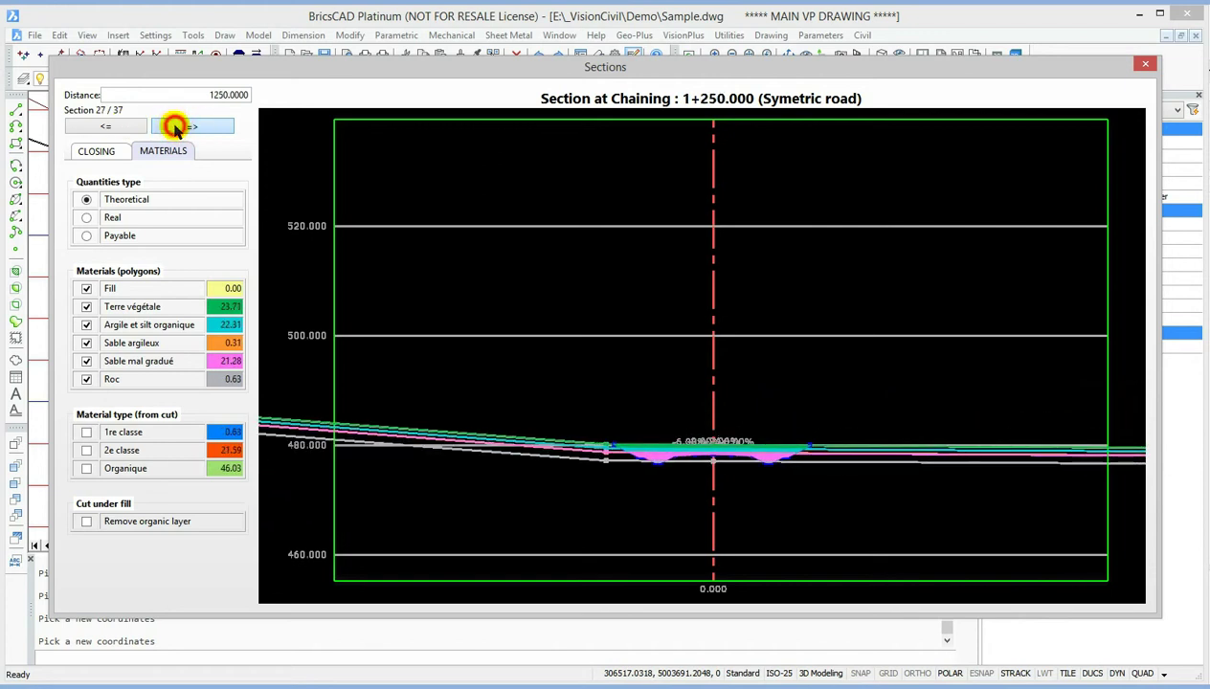
pyautogui.click(175, 126)
pyautogui.click(175, 126)
pyautogui.click(175, 126)
pyautogui.click(175, 126)
pyautogui.click(175, 127)
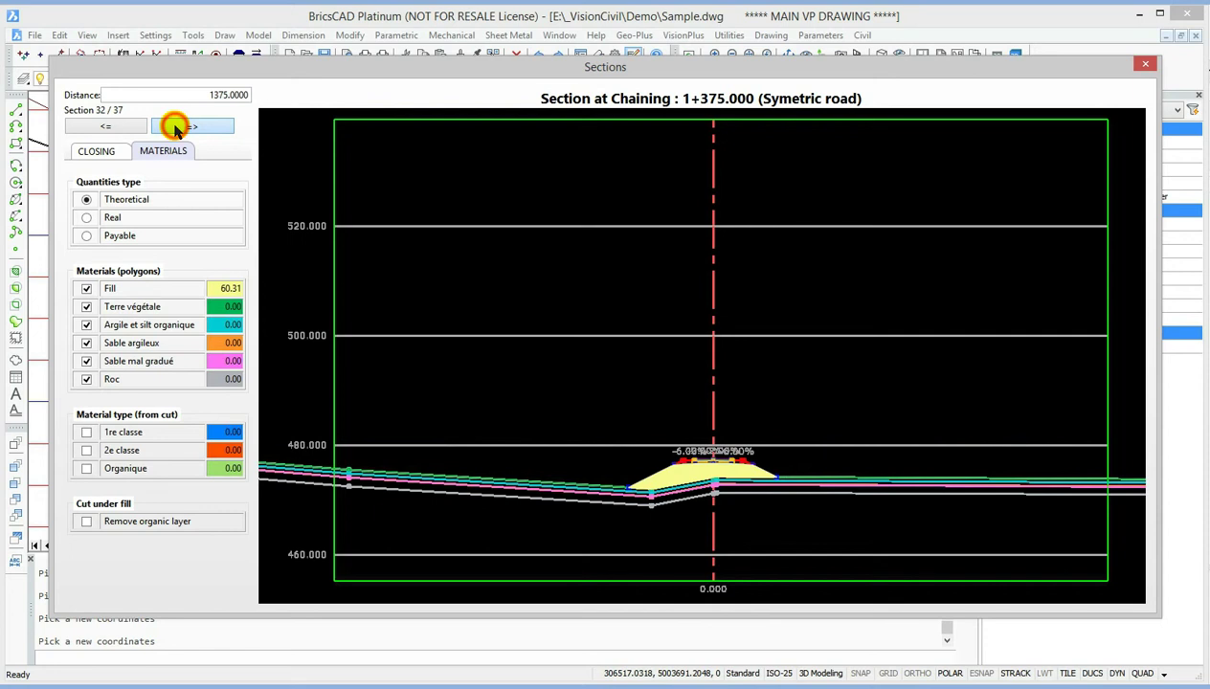
pyautogui.click(175, 127)
pyautogui.click(175, 127)
pyautogui.click(176, 127)
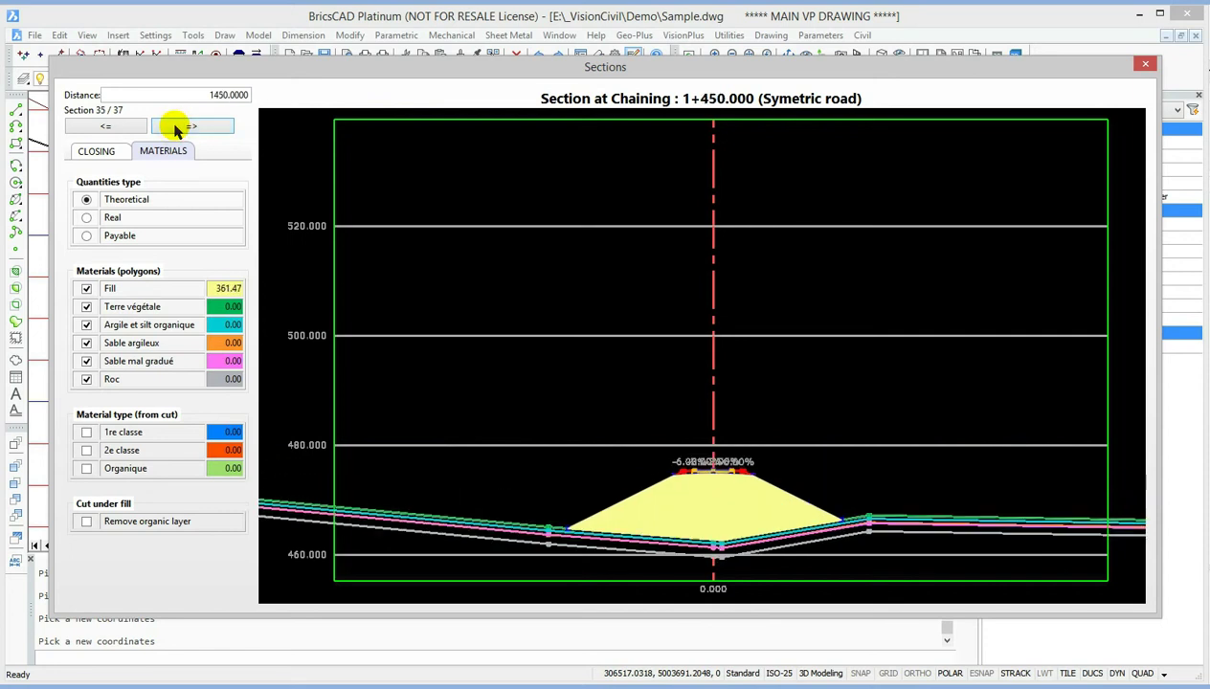
pyautogui.click(175, 126)
pyautogui.click(175, 126)
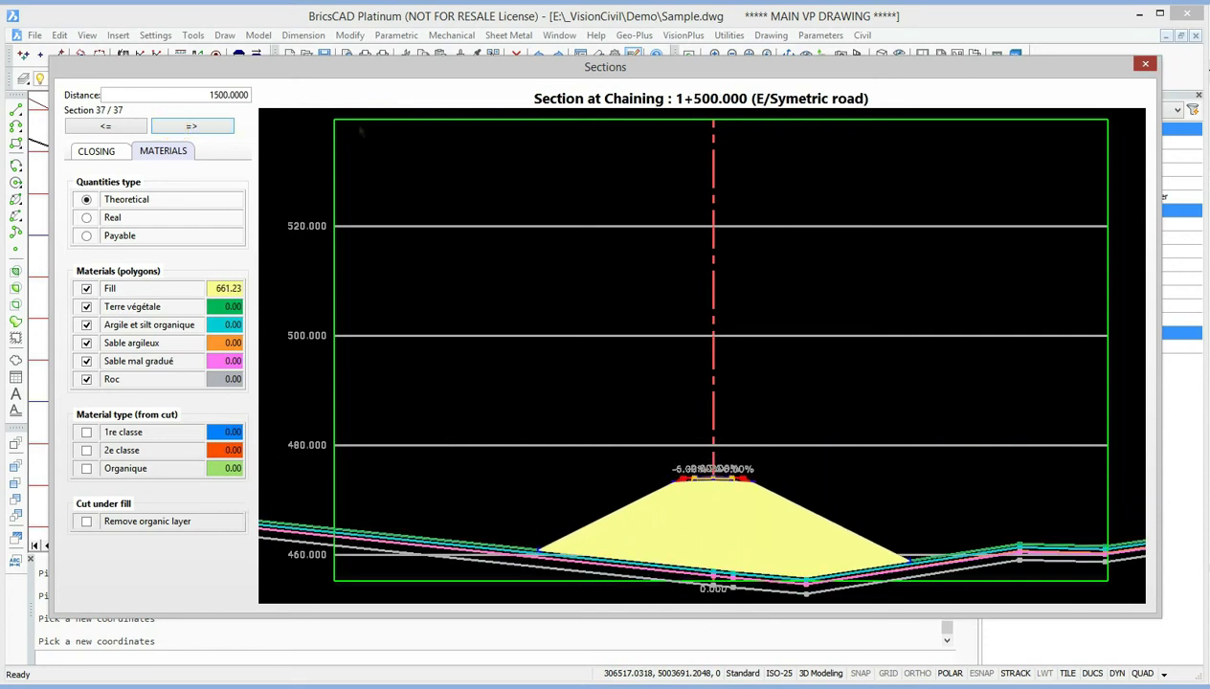
# - Set Afterwork as the final executed surface and reopen the cross sections at section 1/37
pyautogui.click(1145, 63)
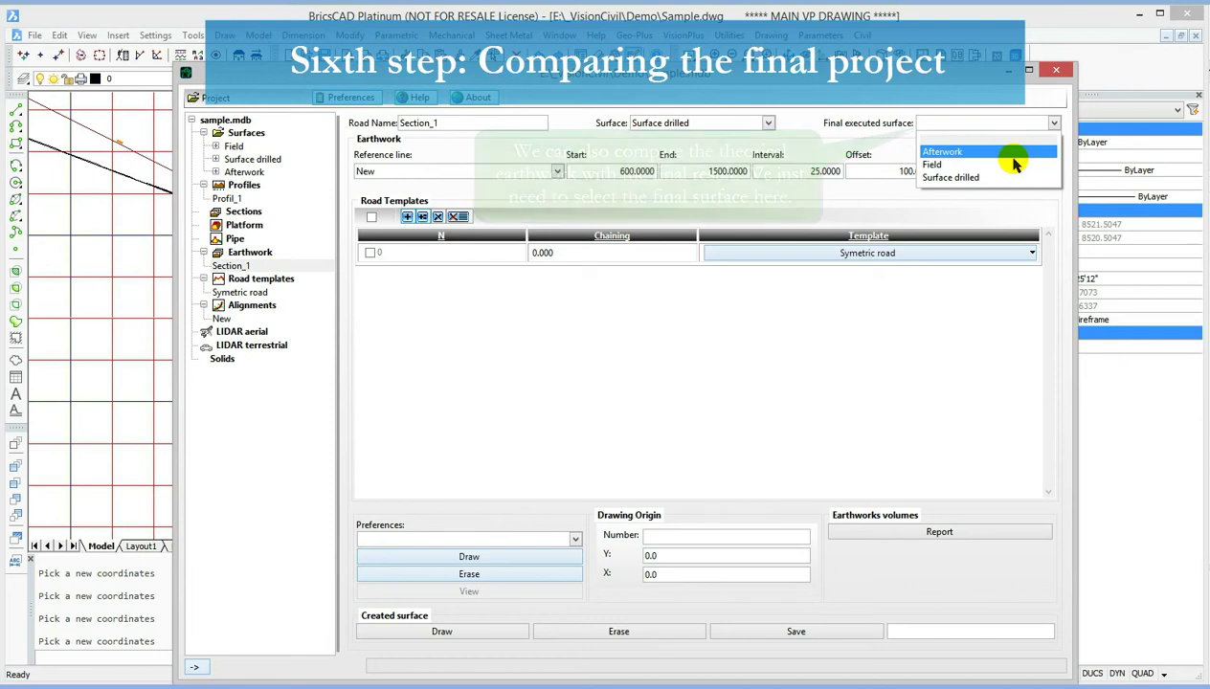
pyautogui.click(977, 152)
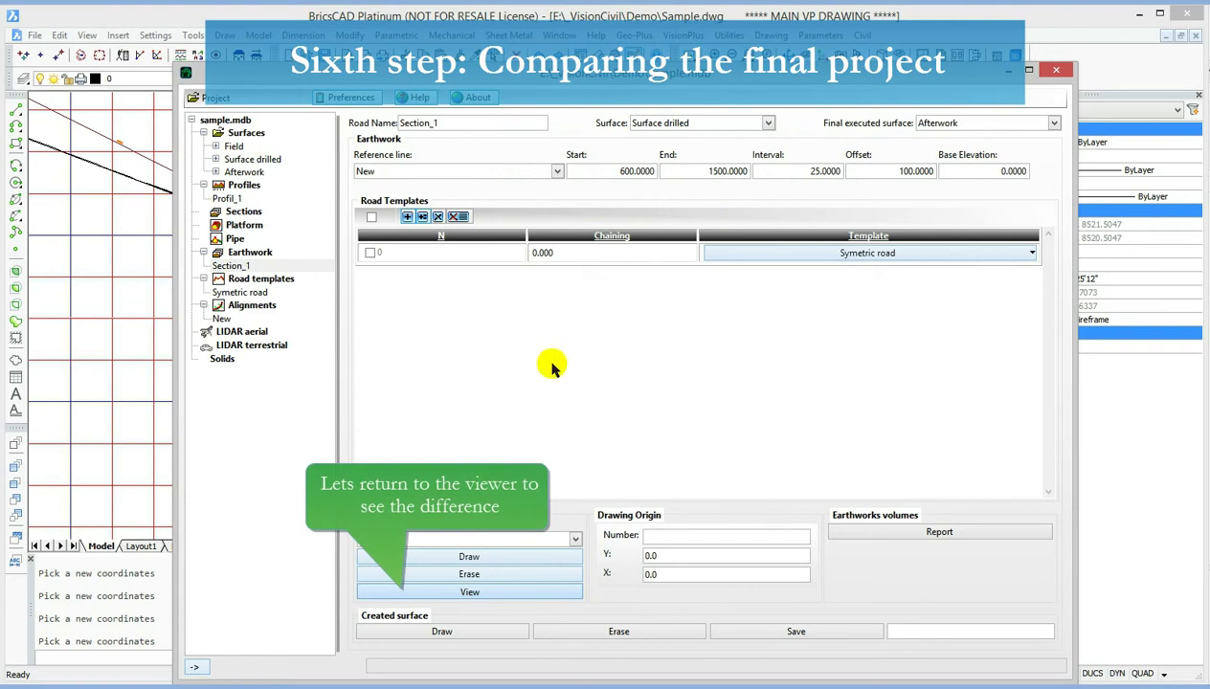
pyautogui.click(472, 593)
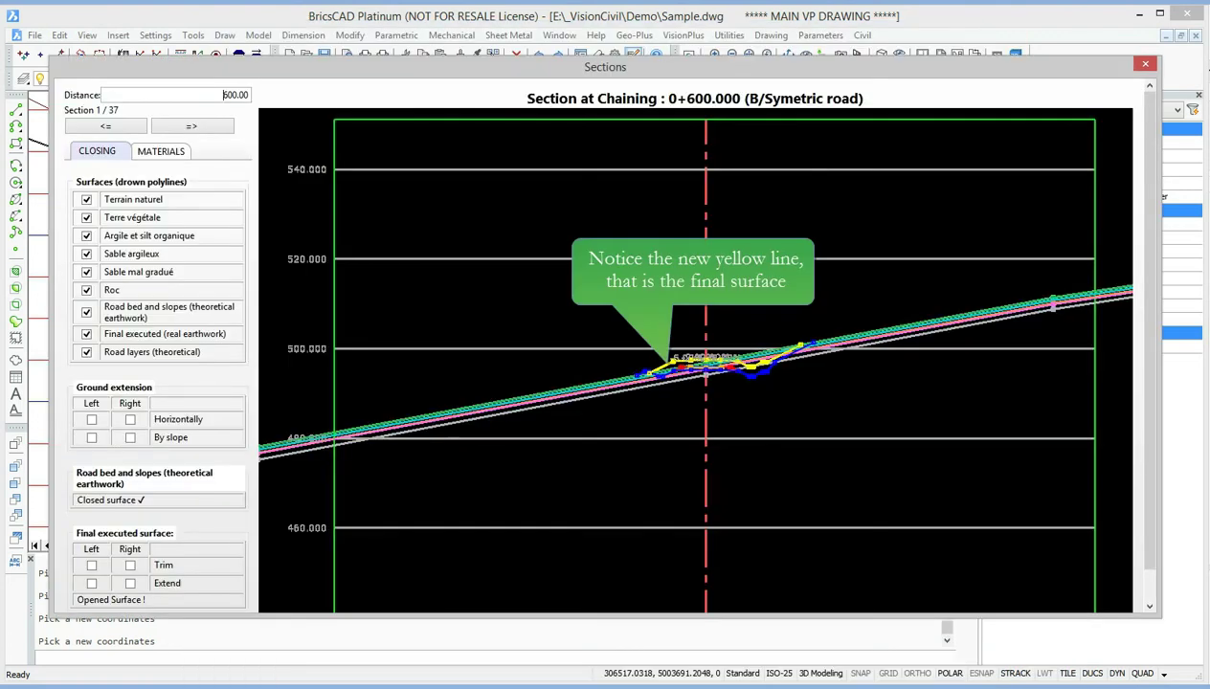
# - Extend the final executed surface on the left and right, closing it, and view materials (Fill 1.04)
pyautogui.scroll(1, 741, 364)
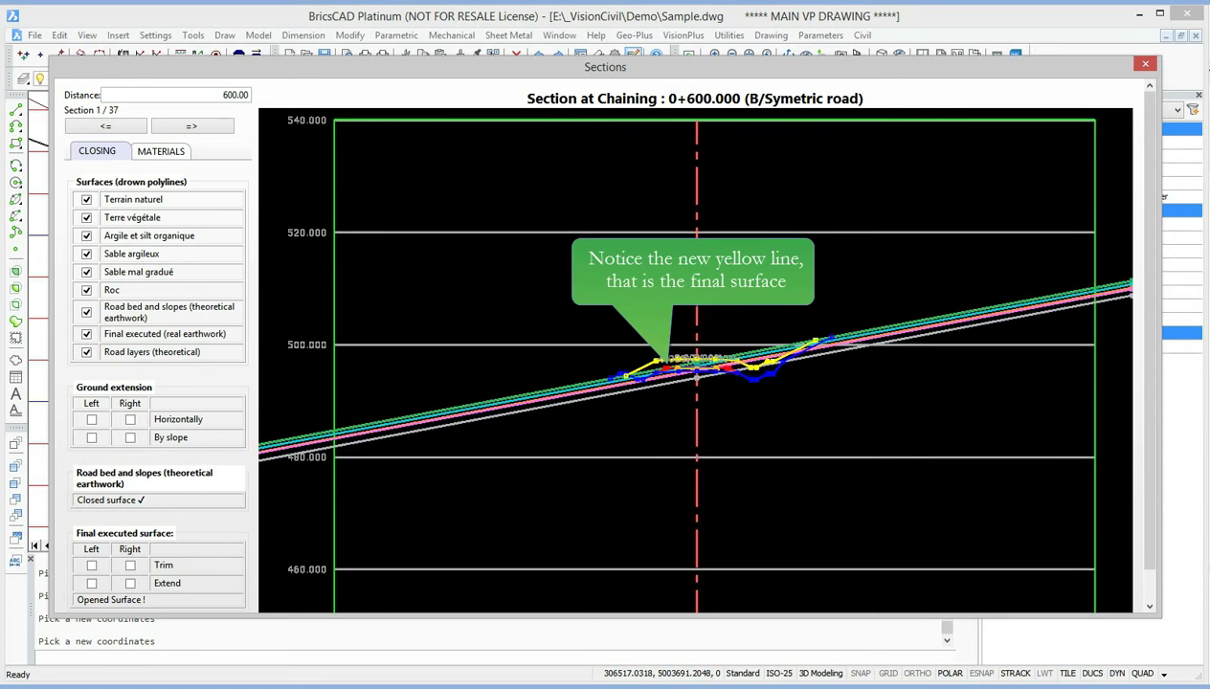
pyautogui.scroll(2, 672, 368)
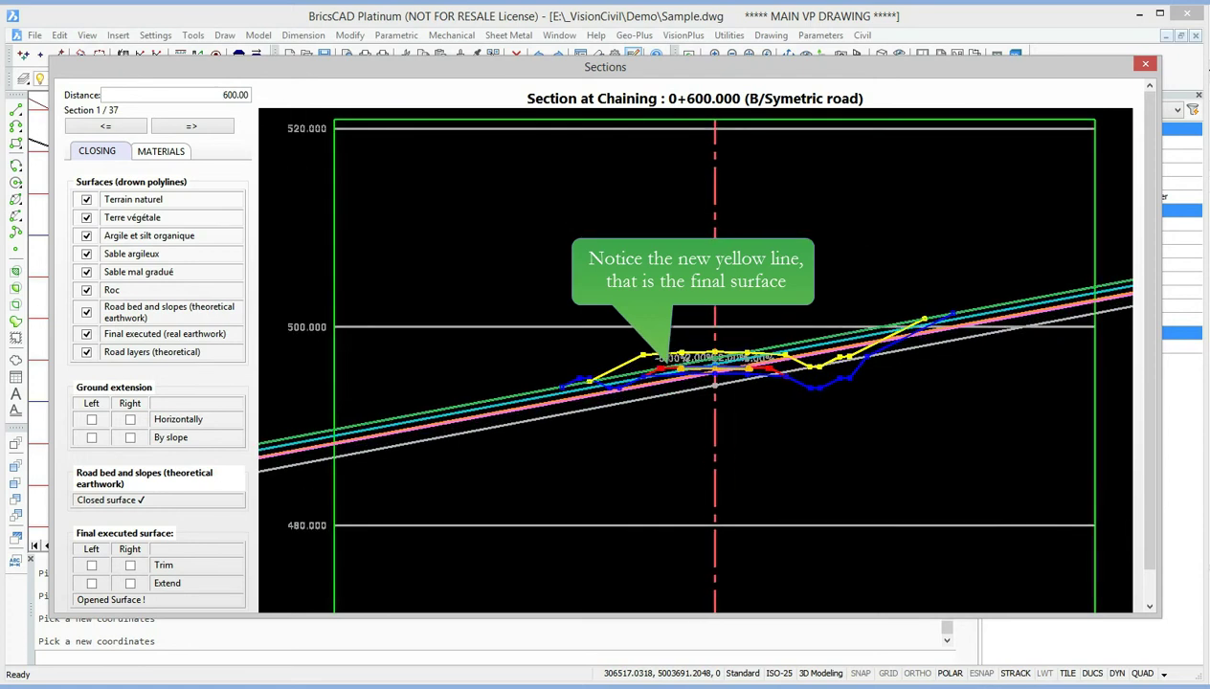
pyautogui.scroll(1, 648, 367)
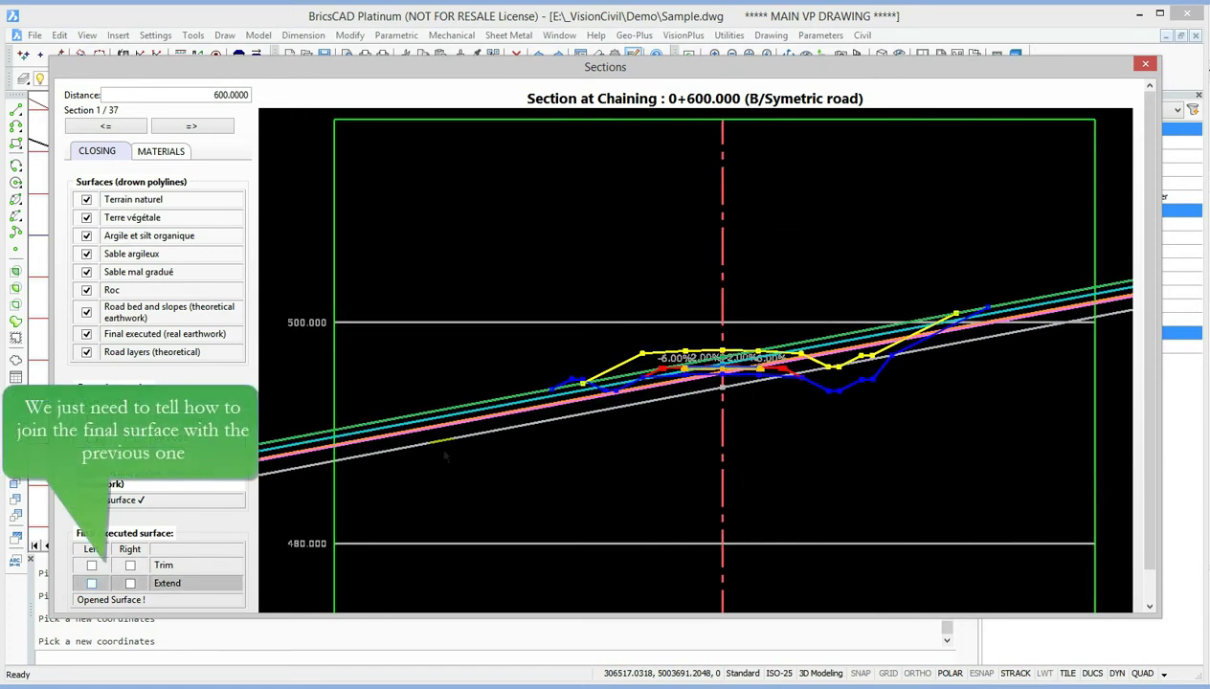
pyautogui.click(92, 583)
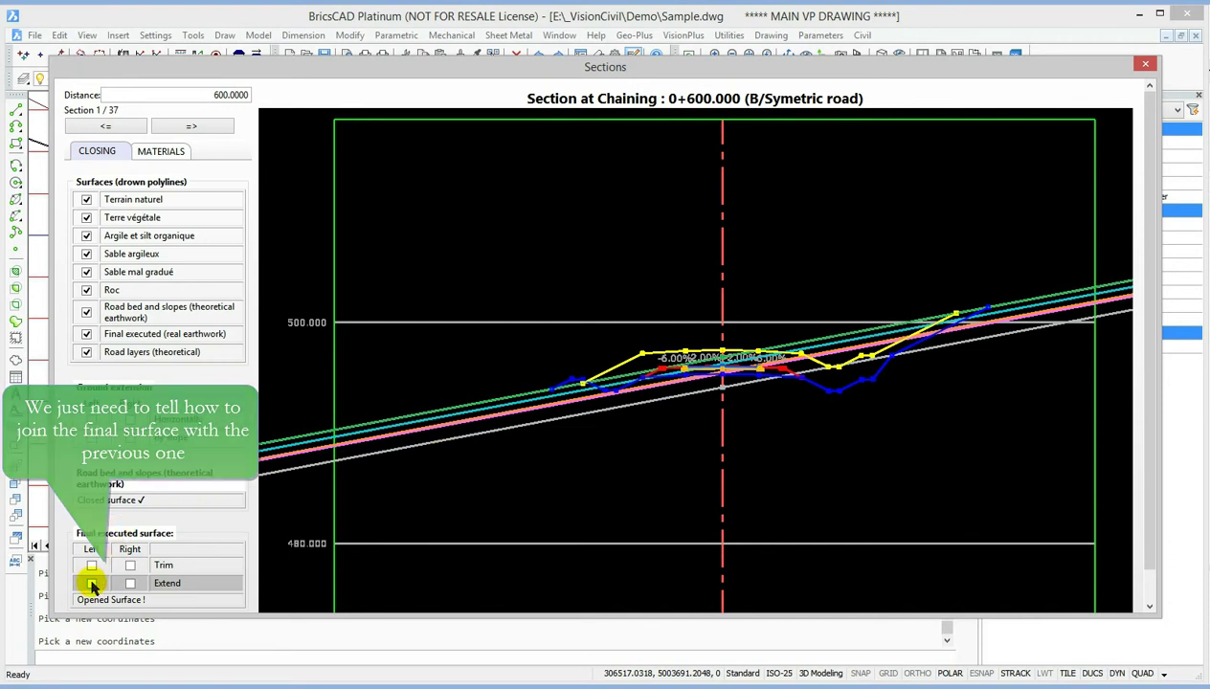
pyautogui.click(129, 584)
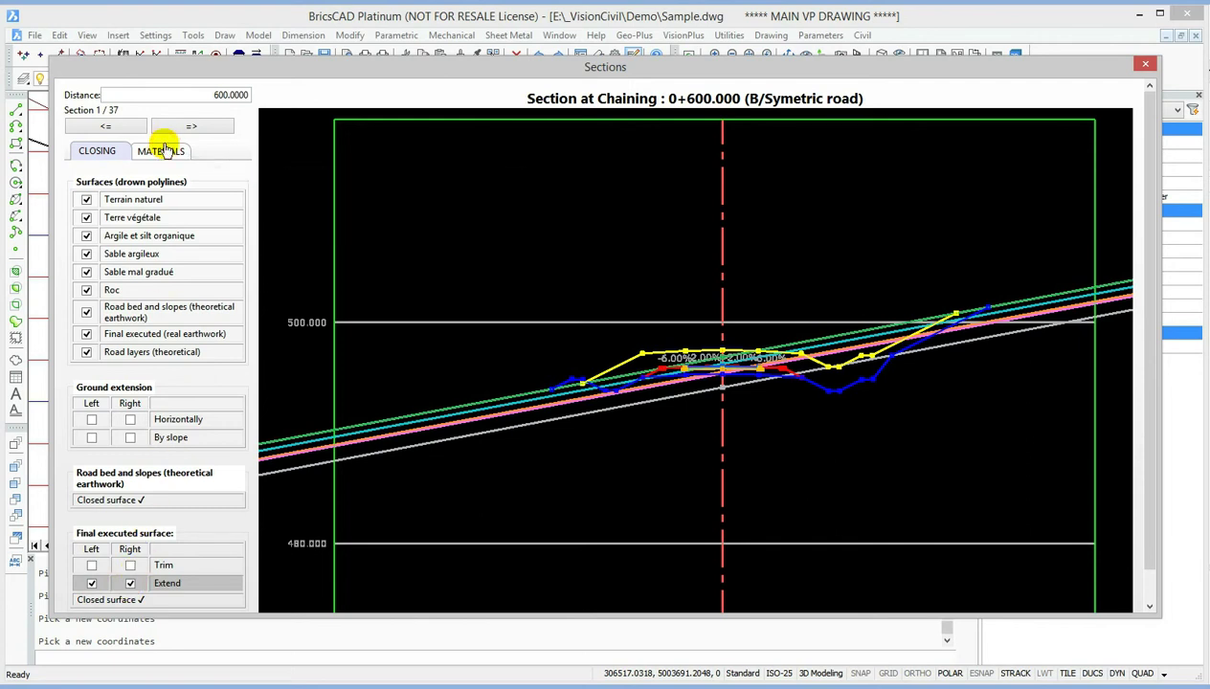
pyautogui.click(163, 151)
# - Show all six materials at section 1 and compare real and payable quantities
pyautogui.click(86, 289)
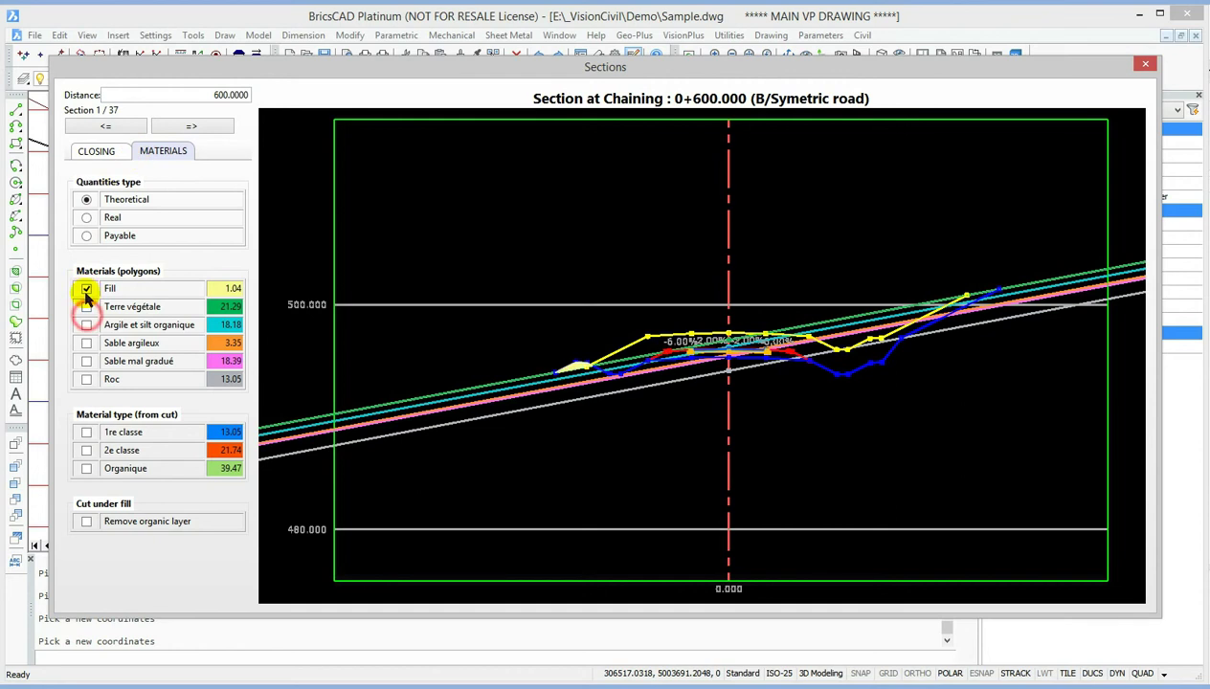
pyautogui.click(86, 306)
pyautogui.click(86, 324)
pyautogui.click(86, 343)
pyautogui.click(86, 361)
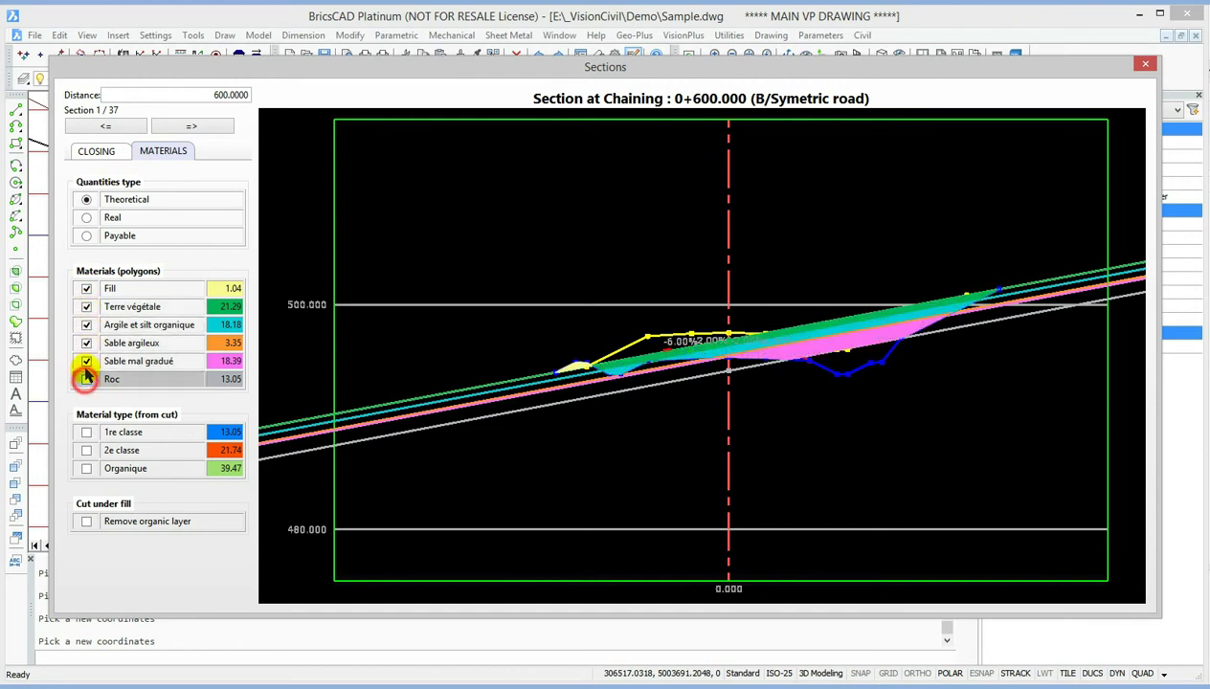
pyautogui.click(87, 379)
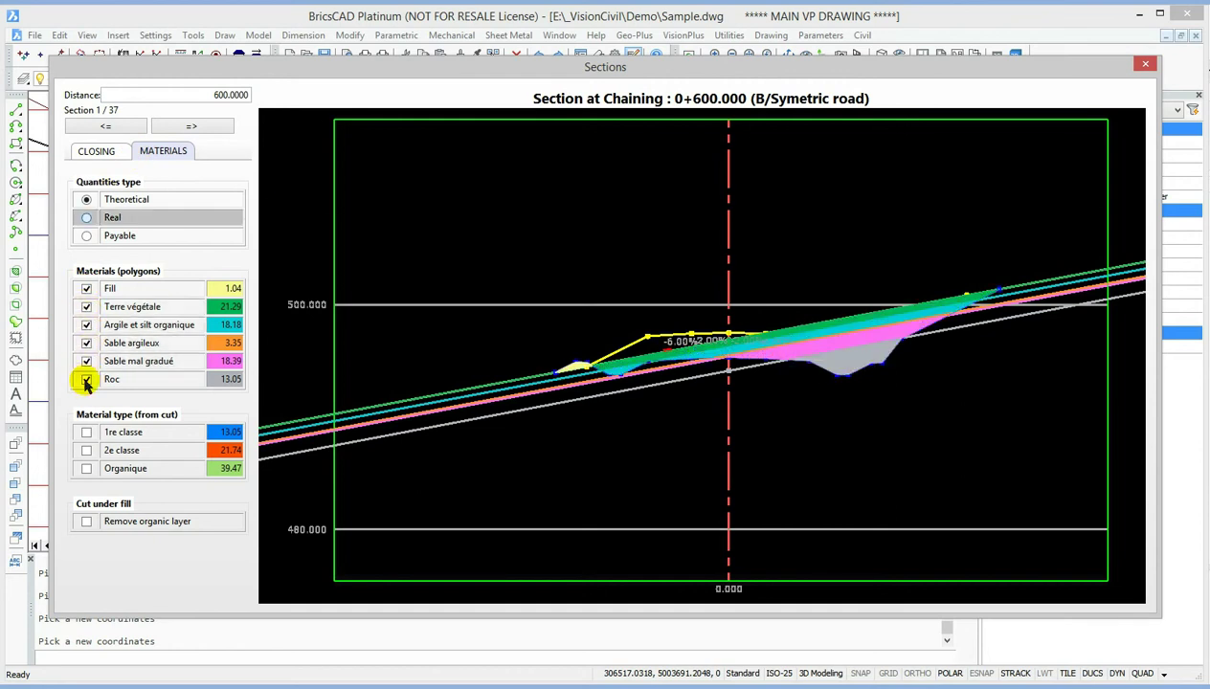
pyautogui.click(86, 218)
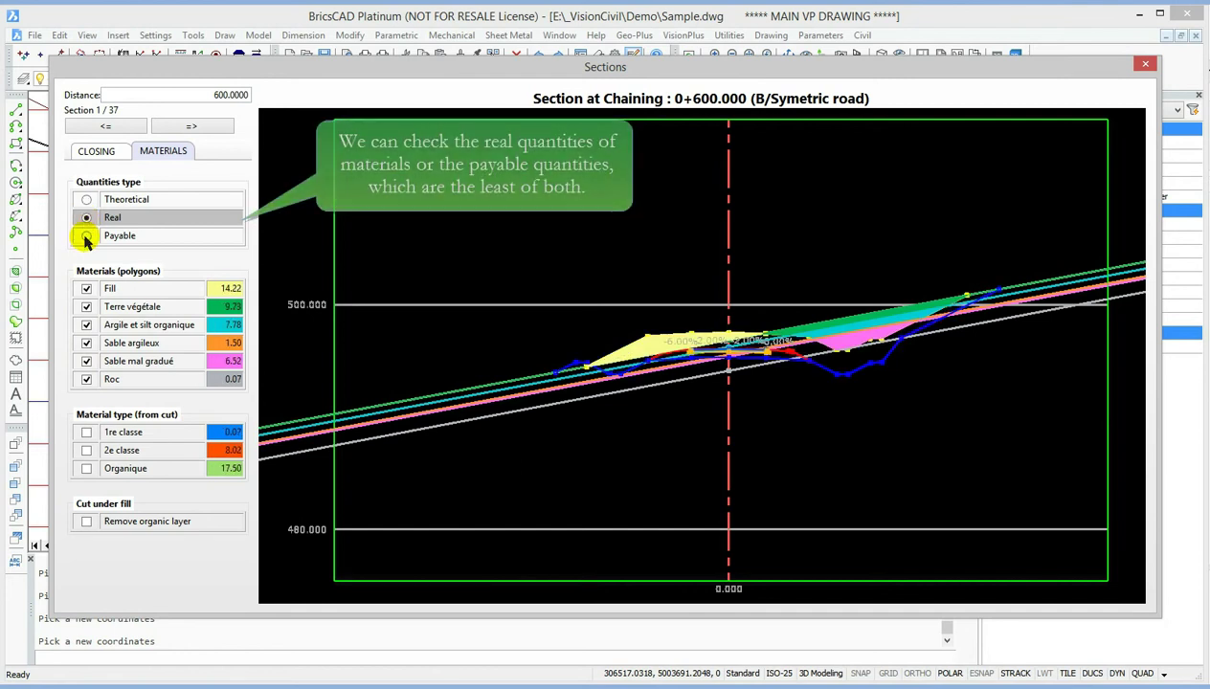
pyautogui.click(86, 236)
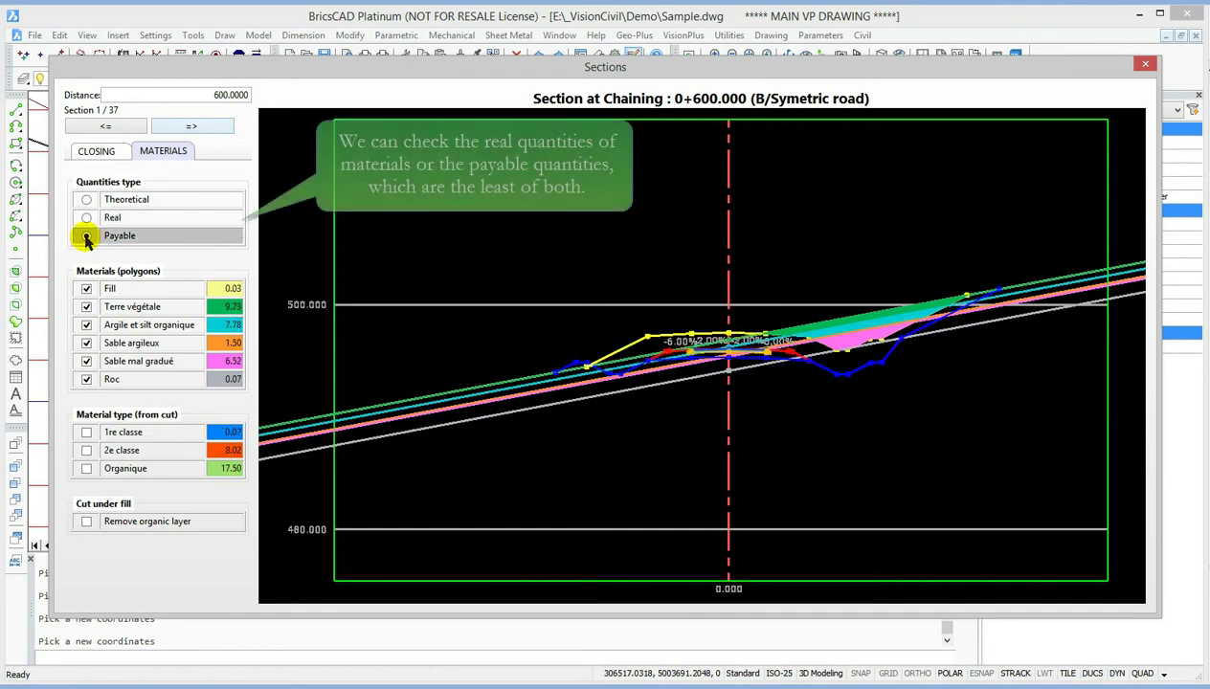
# - At section 0+625, extend the executed surface both sides and compare real versus theoretical quantities
pyautogui.click(201, 129)
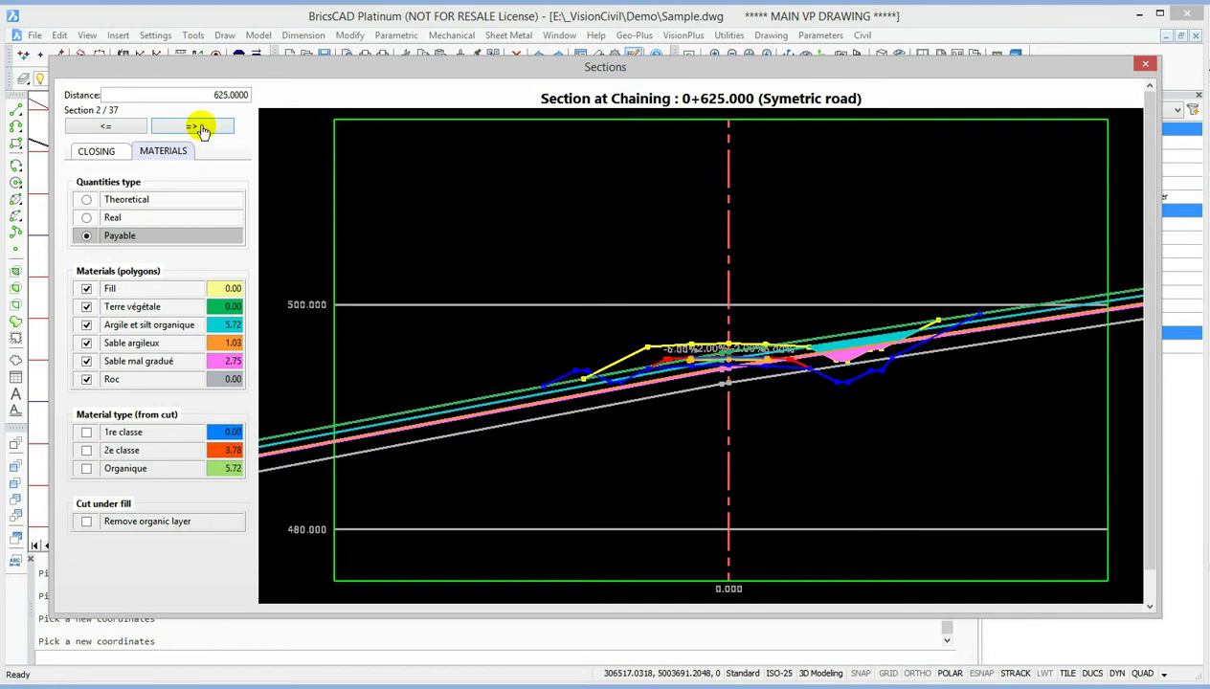
pyautogui.click(100, 151)
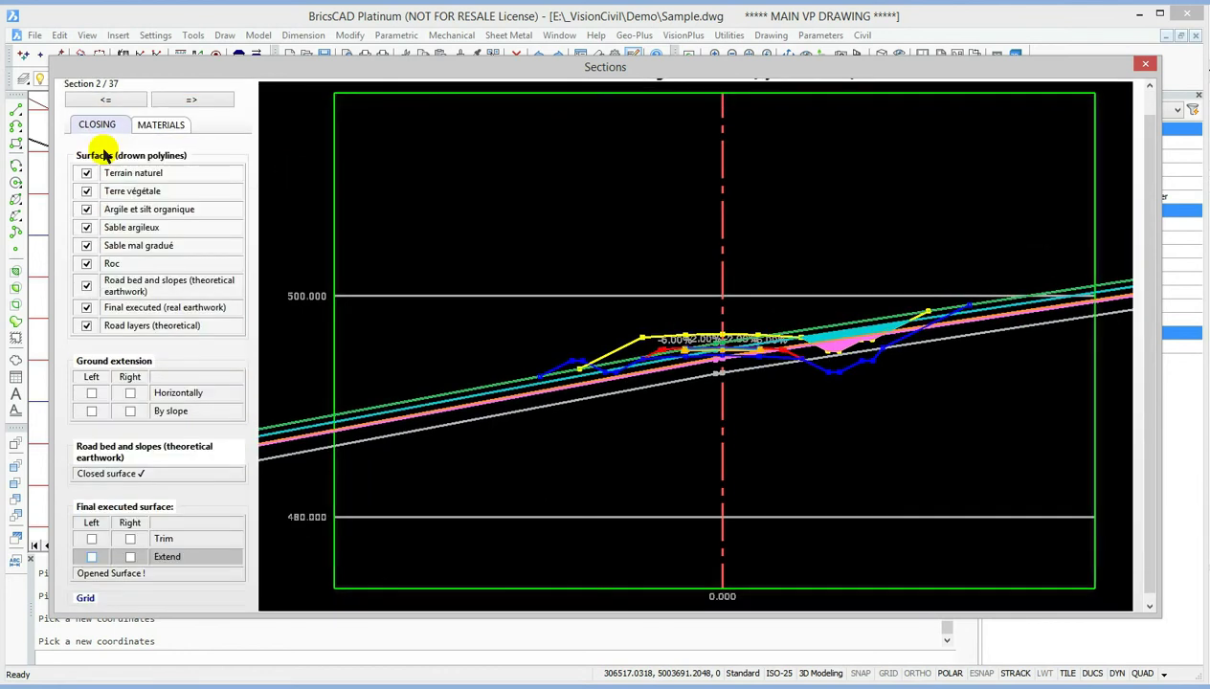
pyautogui.click(91, 556)
pyautogui.click(129, 556)
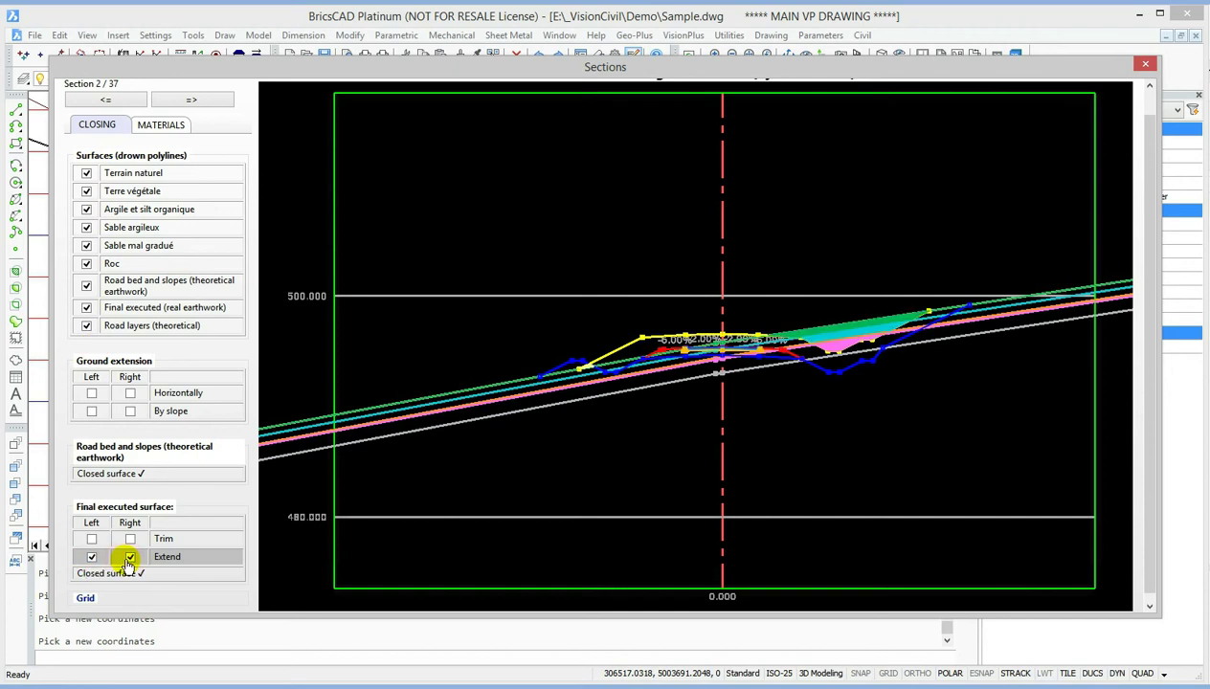
pyautogui.click(160, 125)
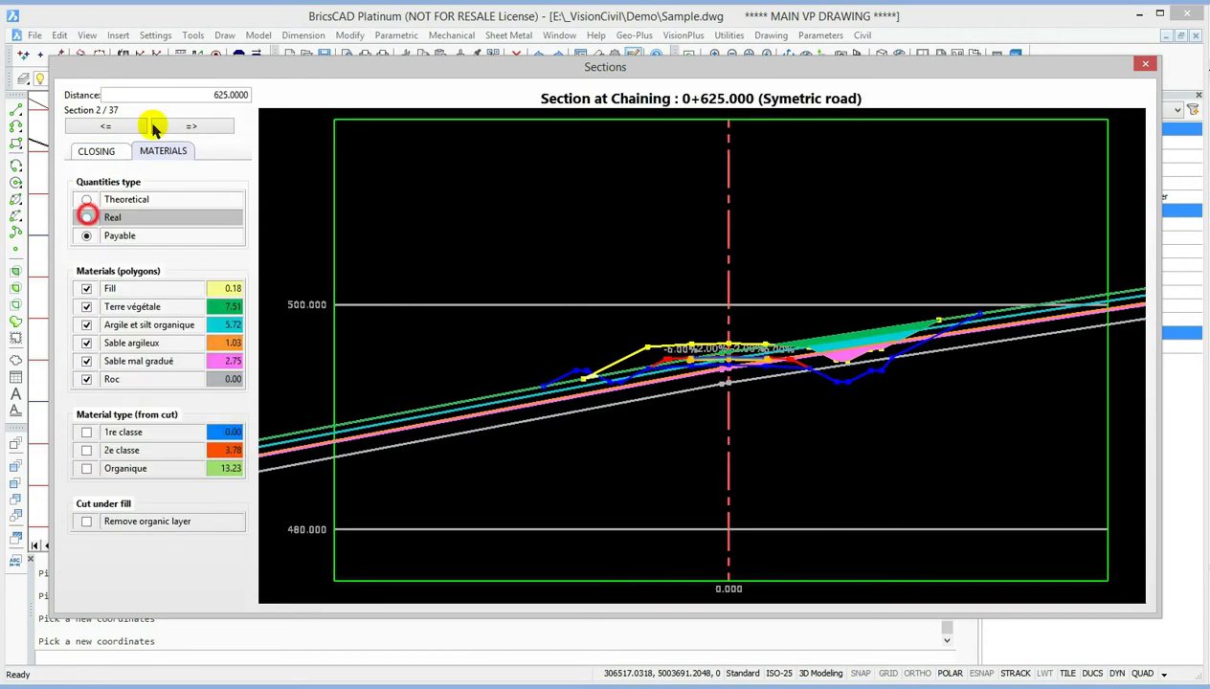
pyautogui.click(87, 217)
pyautogui.click(87, 199)
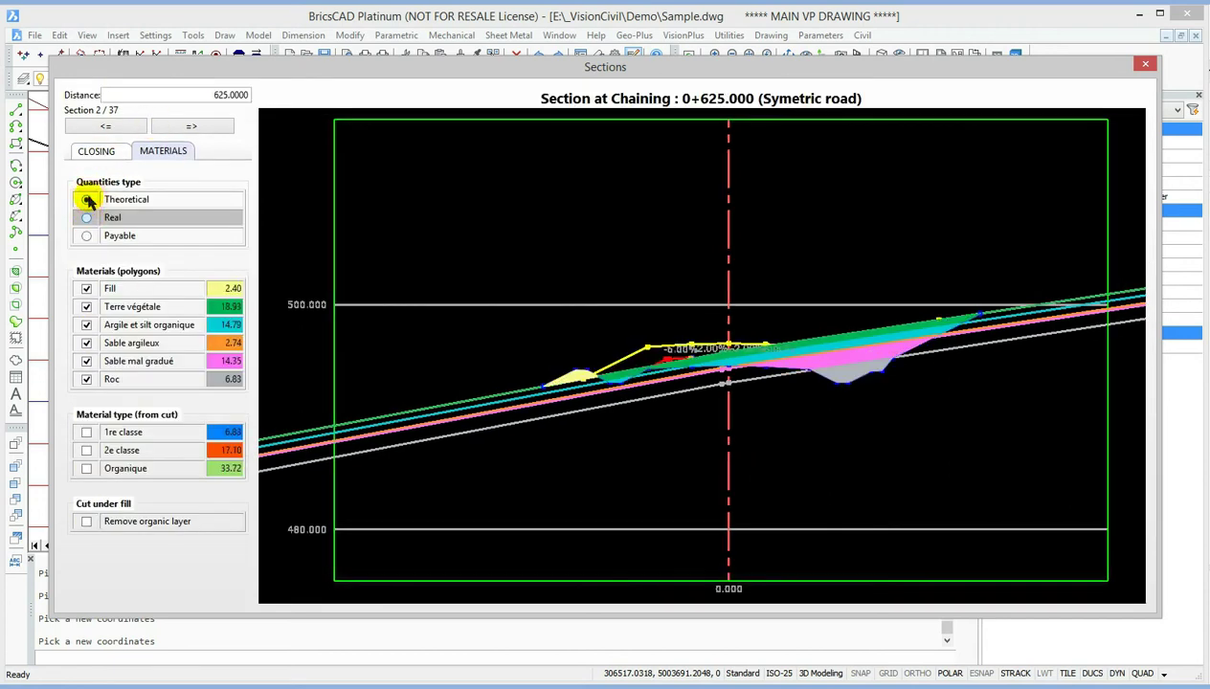
pyautogui.click(87, 218)
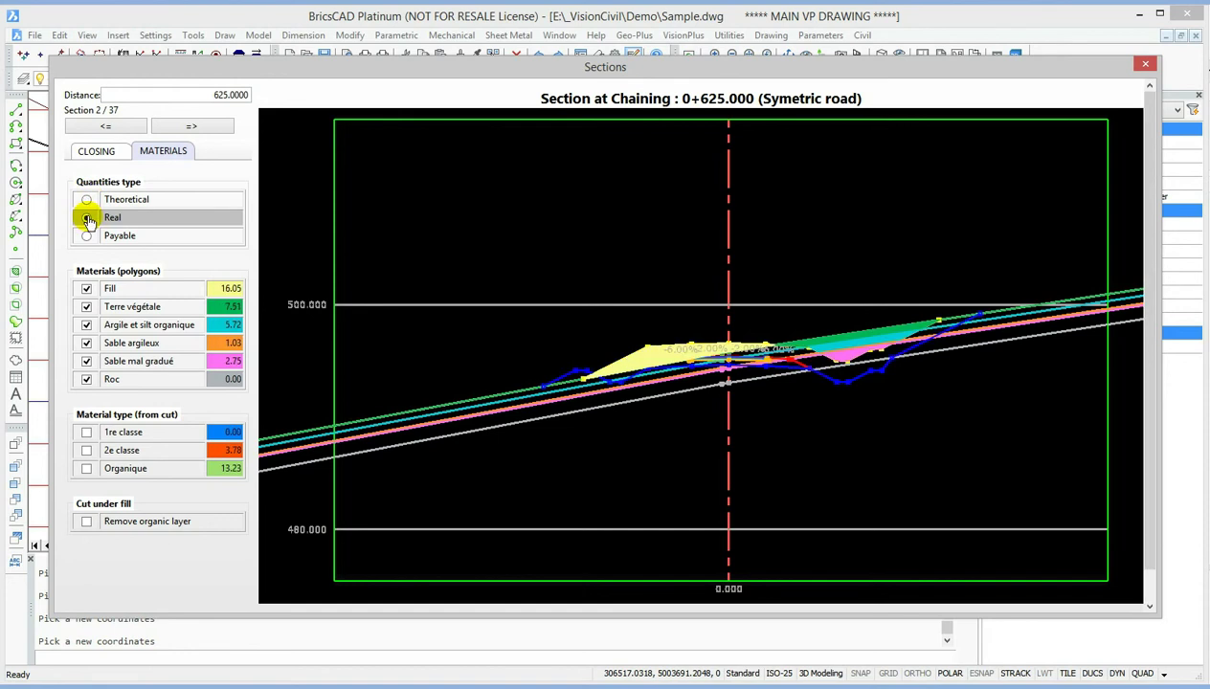
pyautogui.click(105, 151)
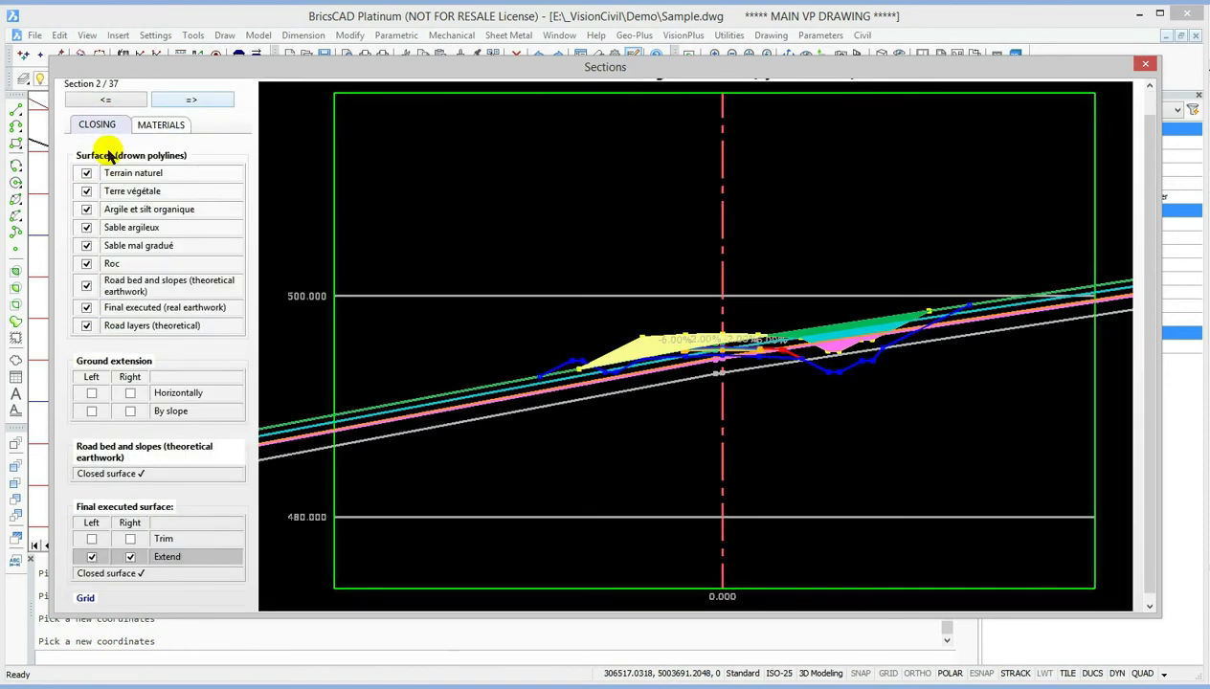
# - Close the executed surface at sections 3 and 4 using the Extend and Trim options
pyautogui.click(187, 101)
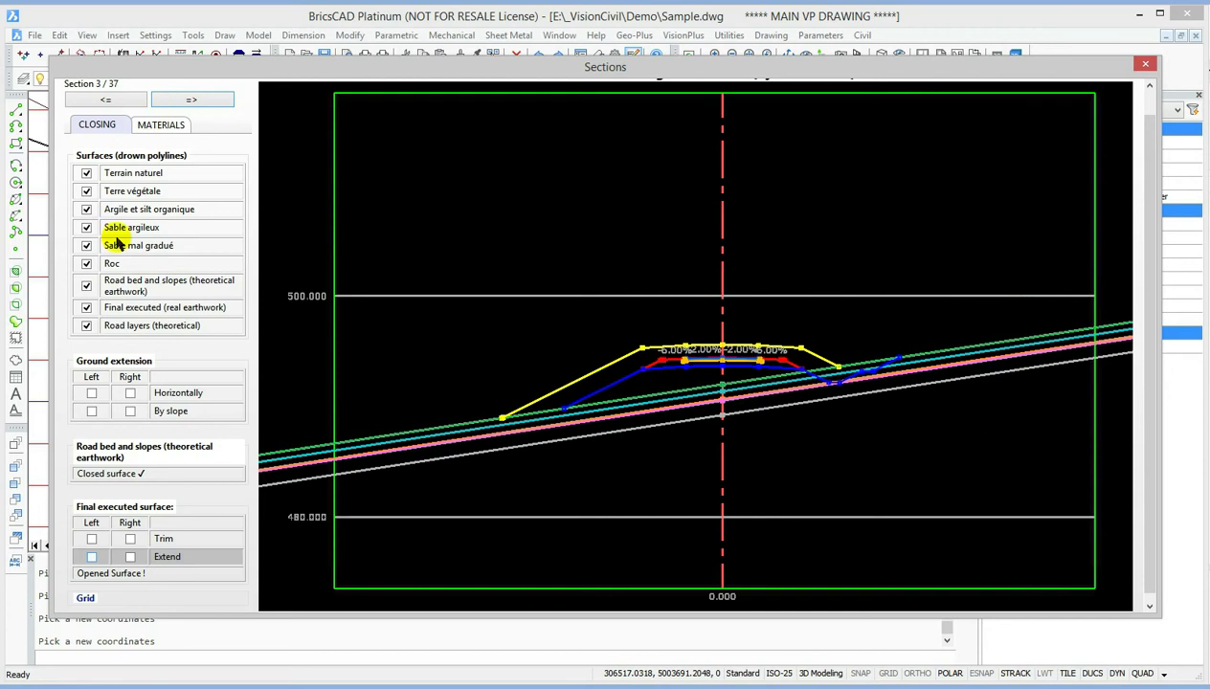
pyautogui.click(92, 556)
pyautogui.click(130, 557)
pyautogui.click(92, 539)
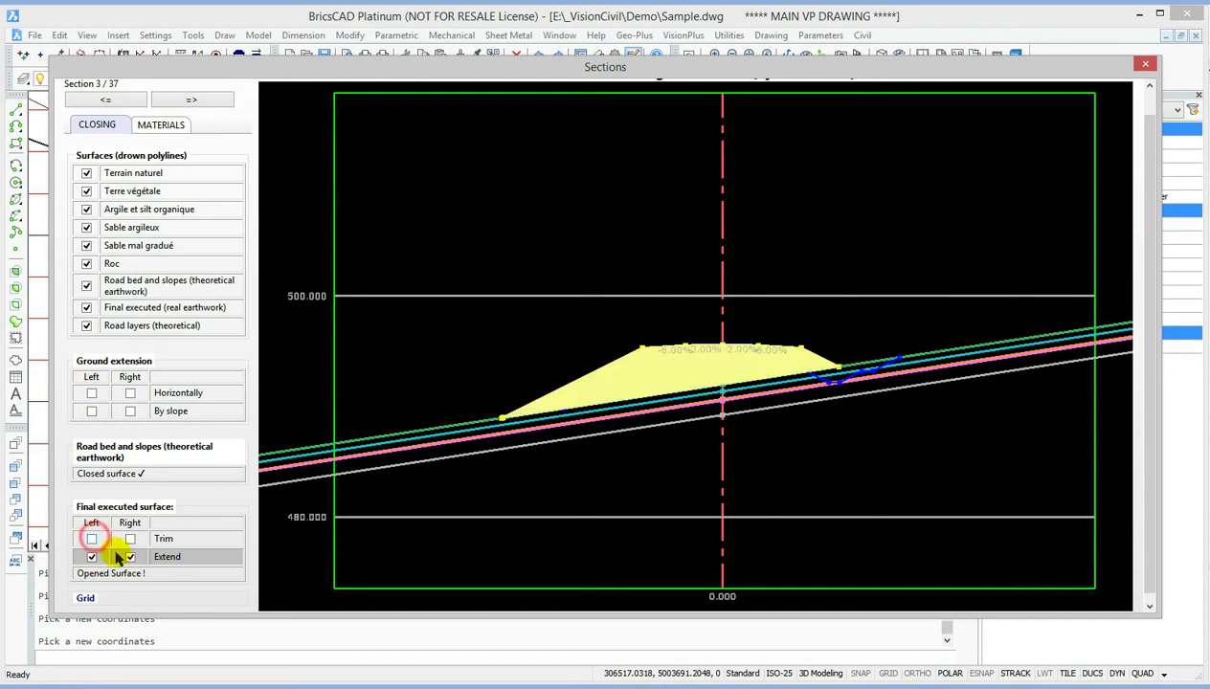
pyautogui.click(182, 99)
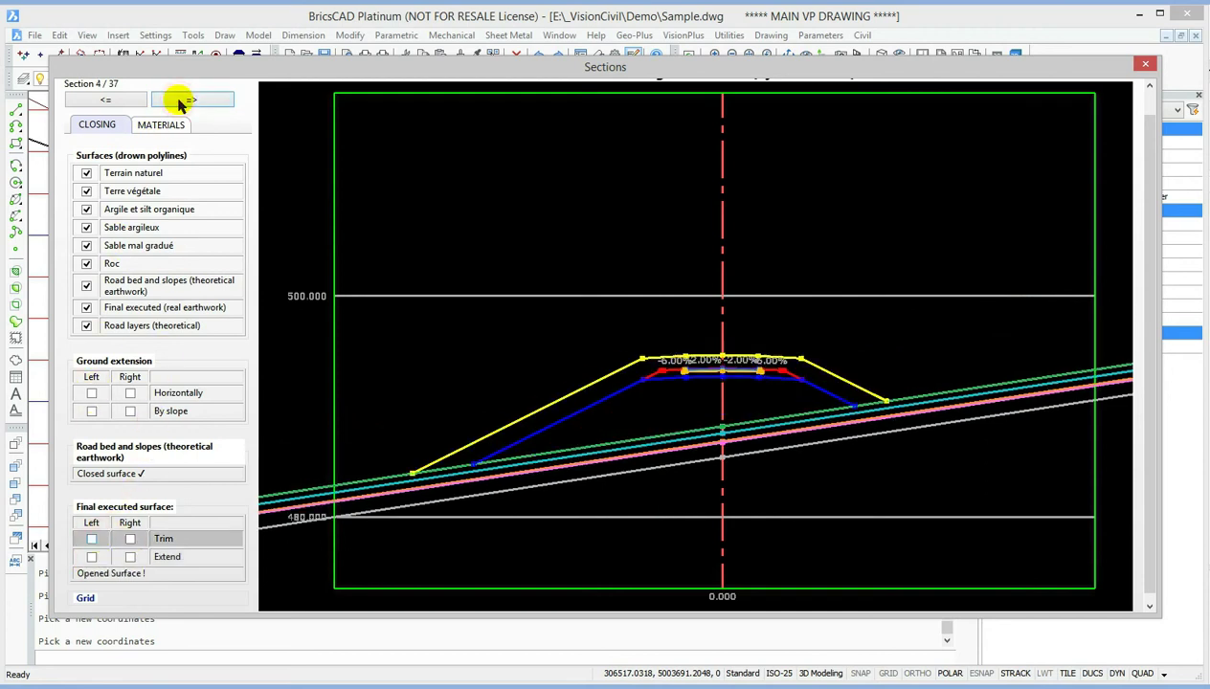
pyautogui.click(130, 556)
pyautogui.click(130, 556)
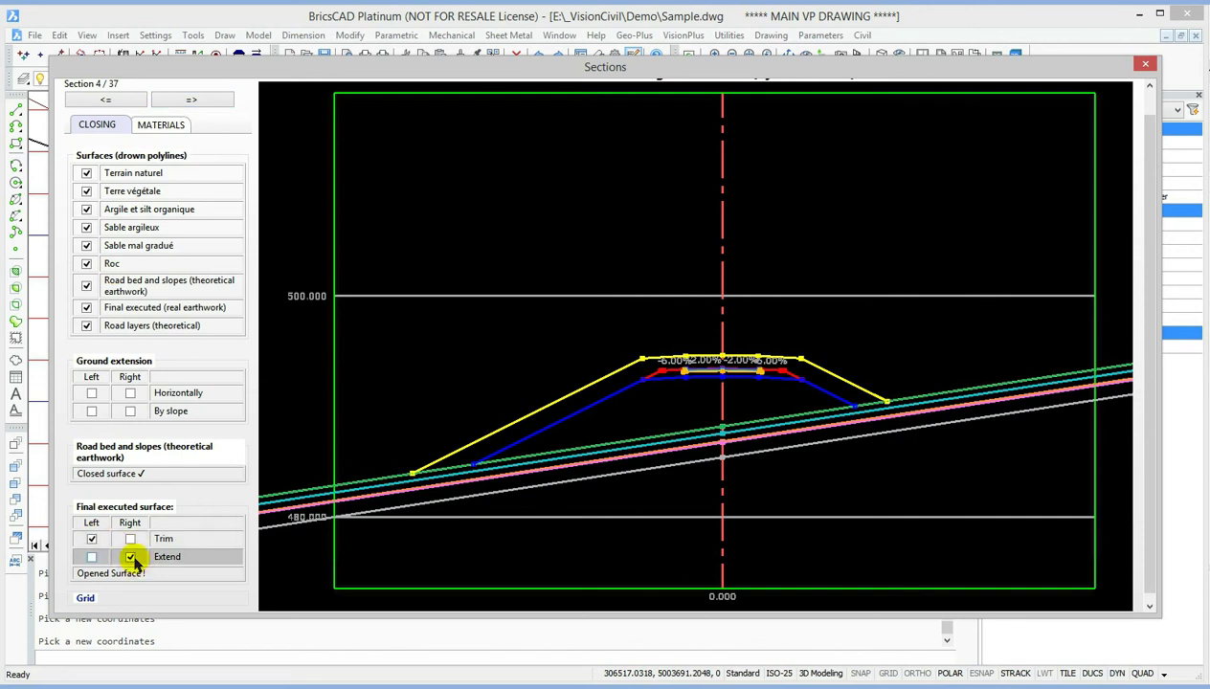
pyautogui.click(92, 556)
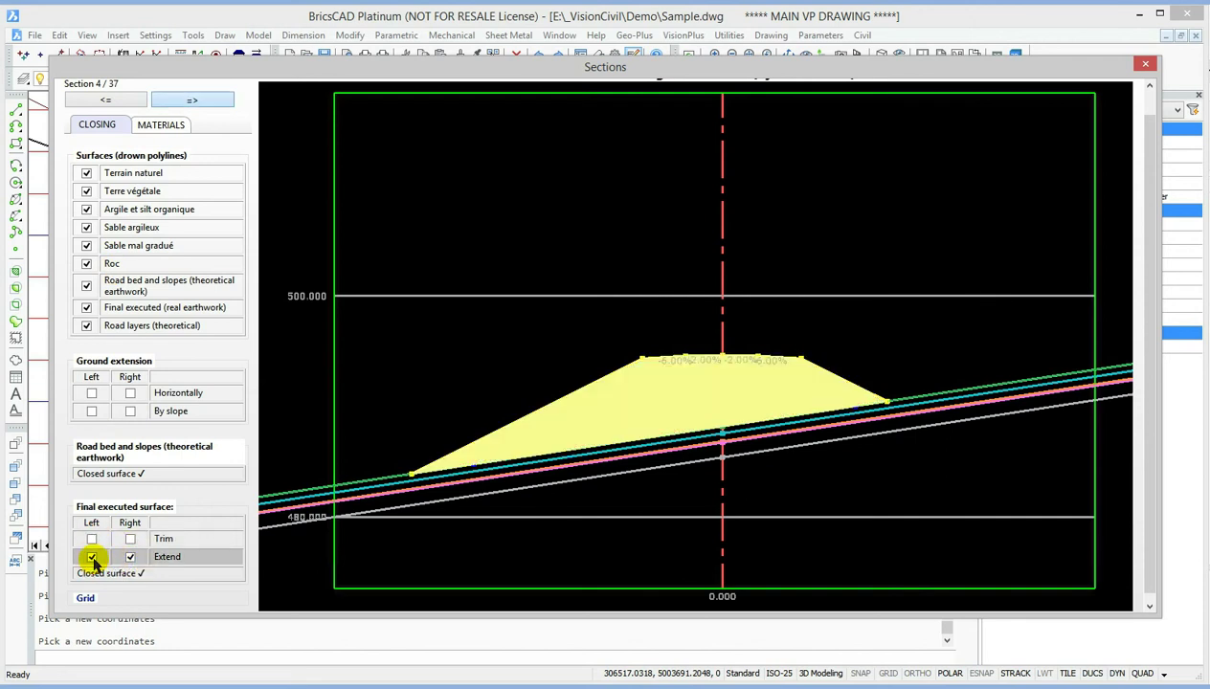
# - Close the executed surface at sections 5, 6 and 7 with Extend and Trim toggles
pyautogui.click(158, 100)
pyautogui.click(131, 556)
pyautogui.click(130, 556)
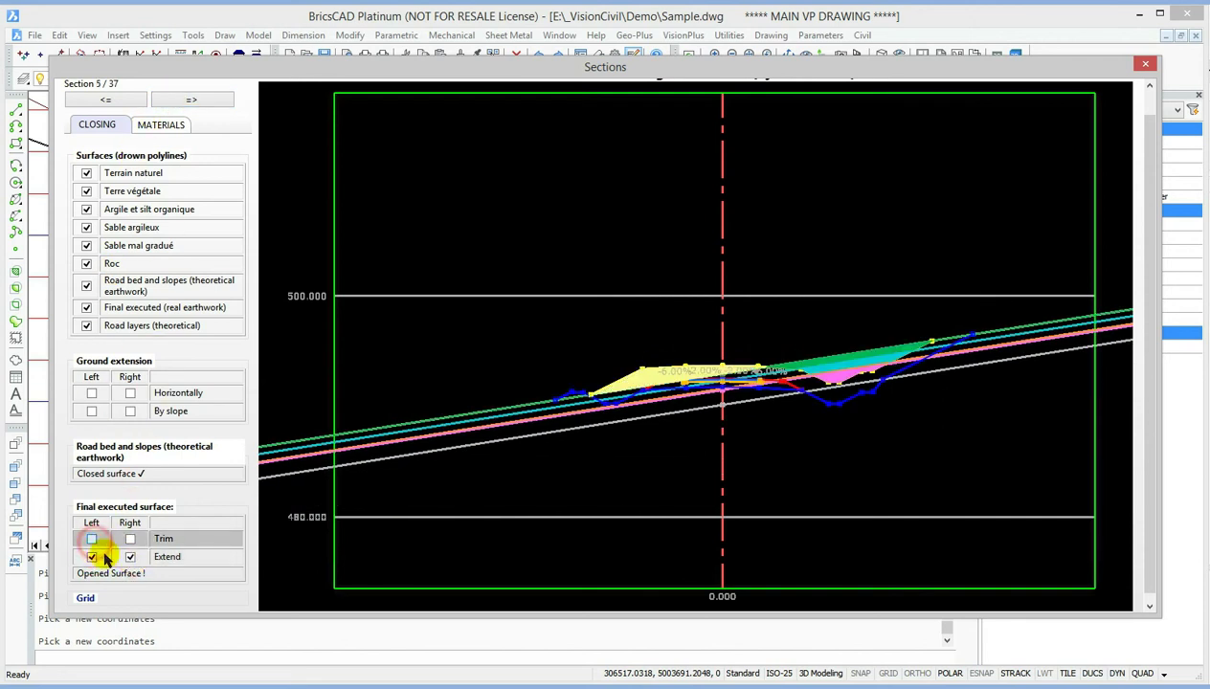
pyautogui.click(92, 539)
pyautogui.click(130, 539)
pyautogui.click(92, 556)
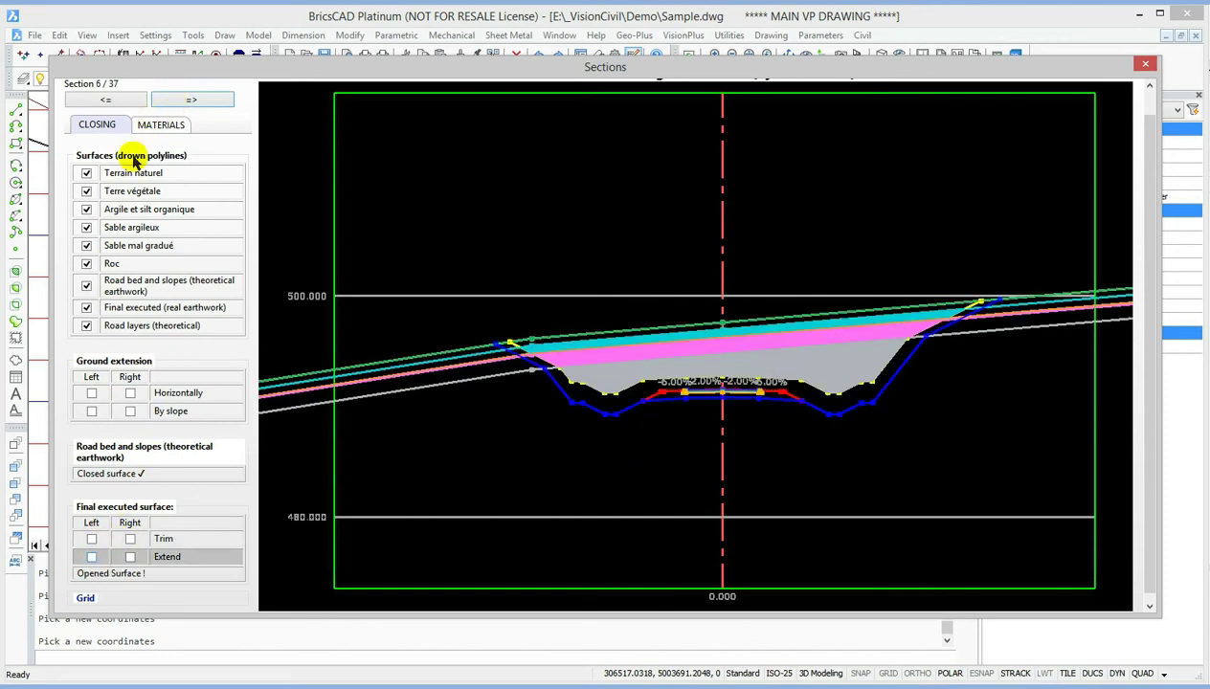
pyautogui.click(91, 556)
pyautogui.click(130, 556)
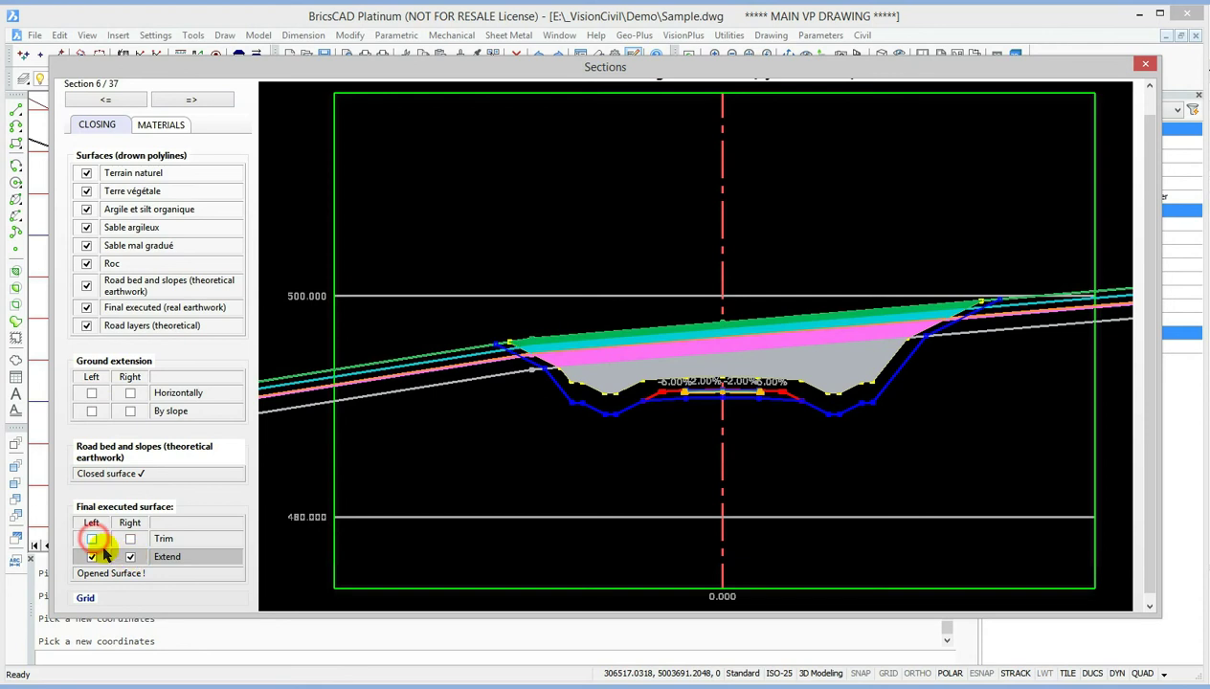
pyautogui.click(92, 539)
pyautogui.click(182, 97)
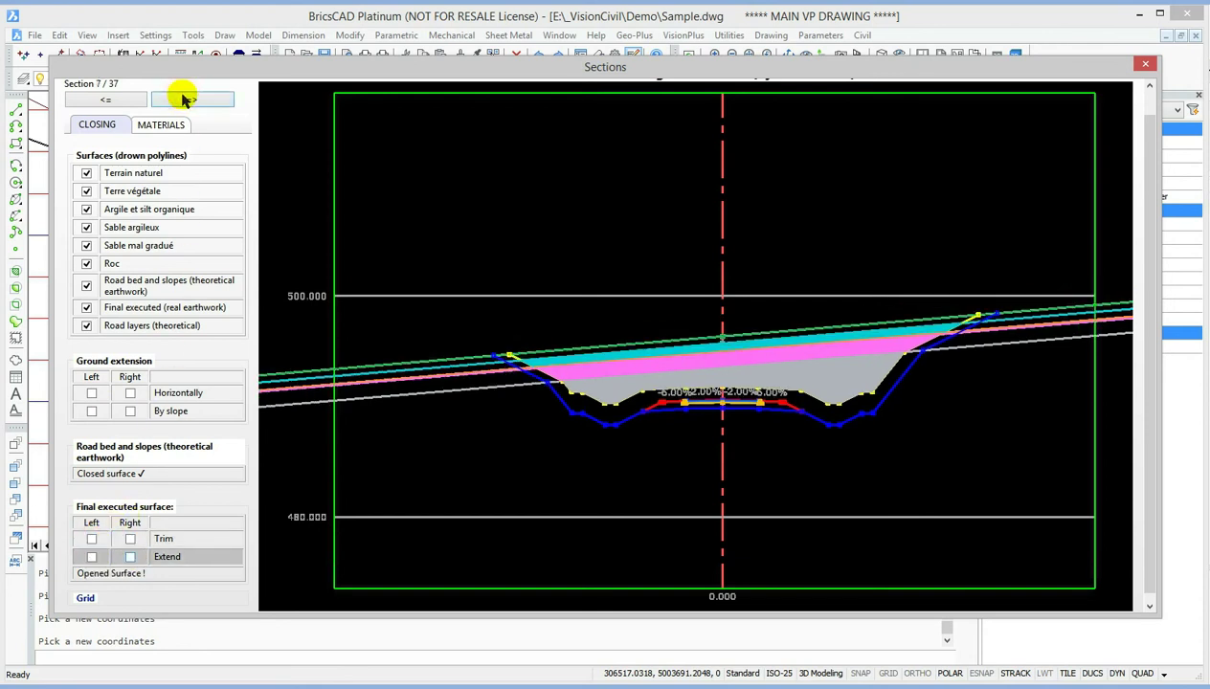
pyautogui.click(130, 556)
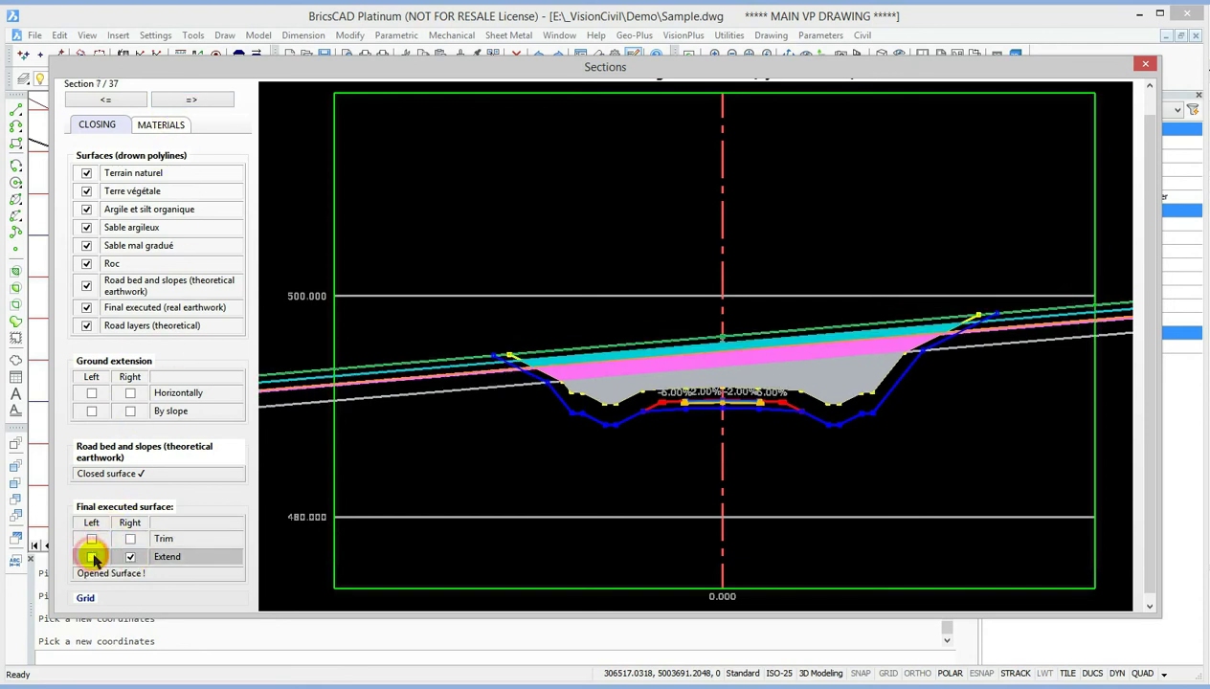
pyautogui.click(92, 556)
# - Compare payable, theoretical and real material quantities at section 7
pyautogui.click(161, 124)
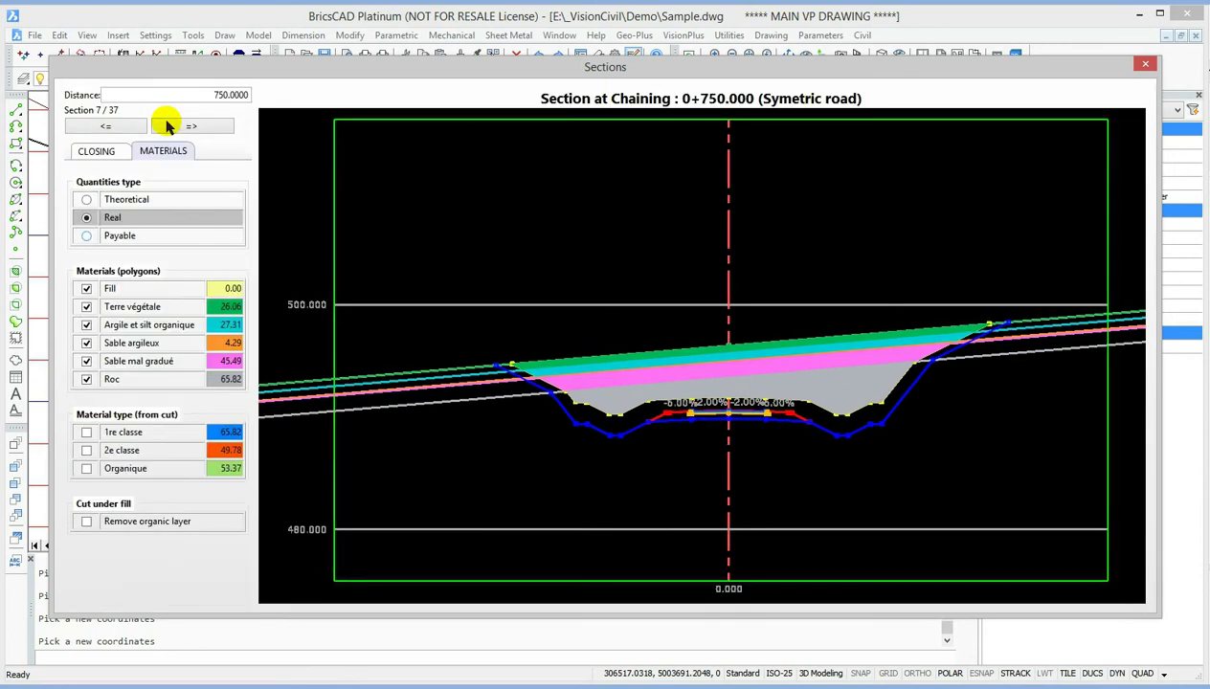
pyautogui.click(86, 236)
pyautogui.click(86, 200)
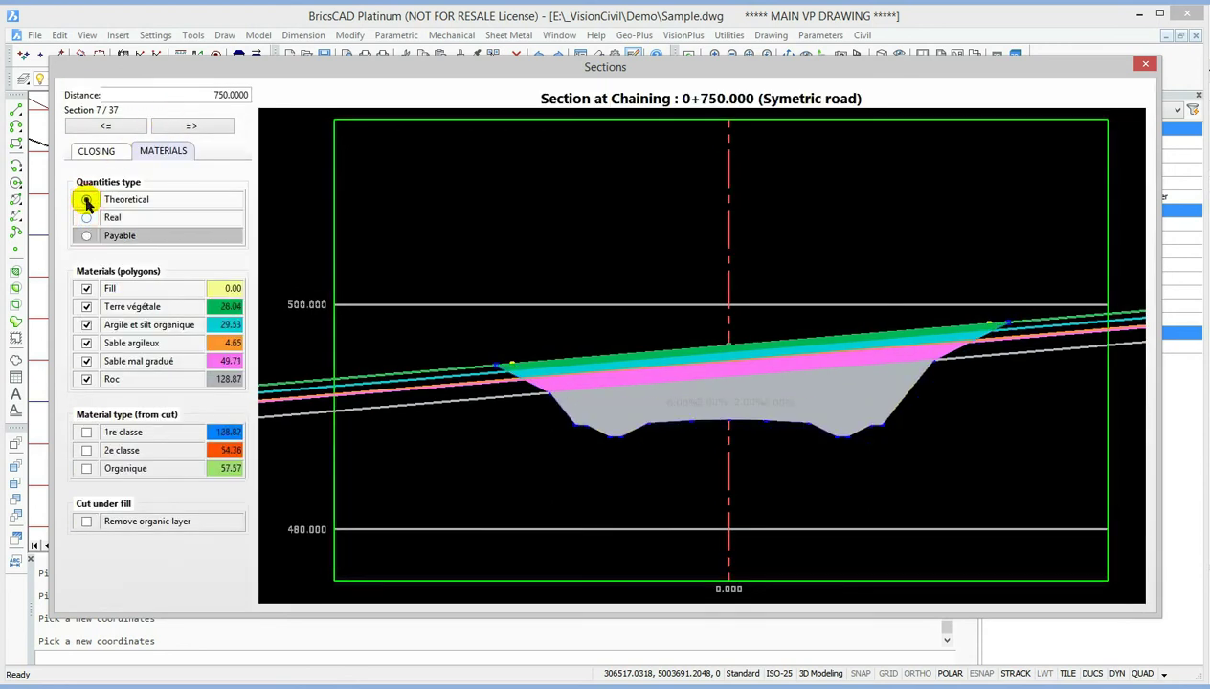
pyautogui.click(87, 218)
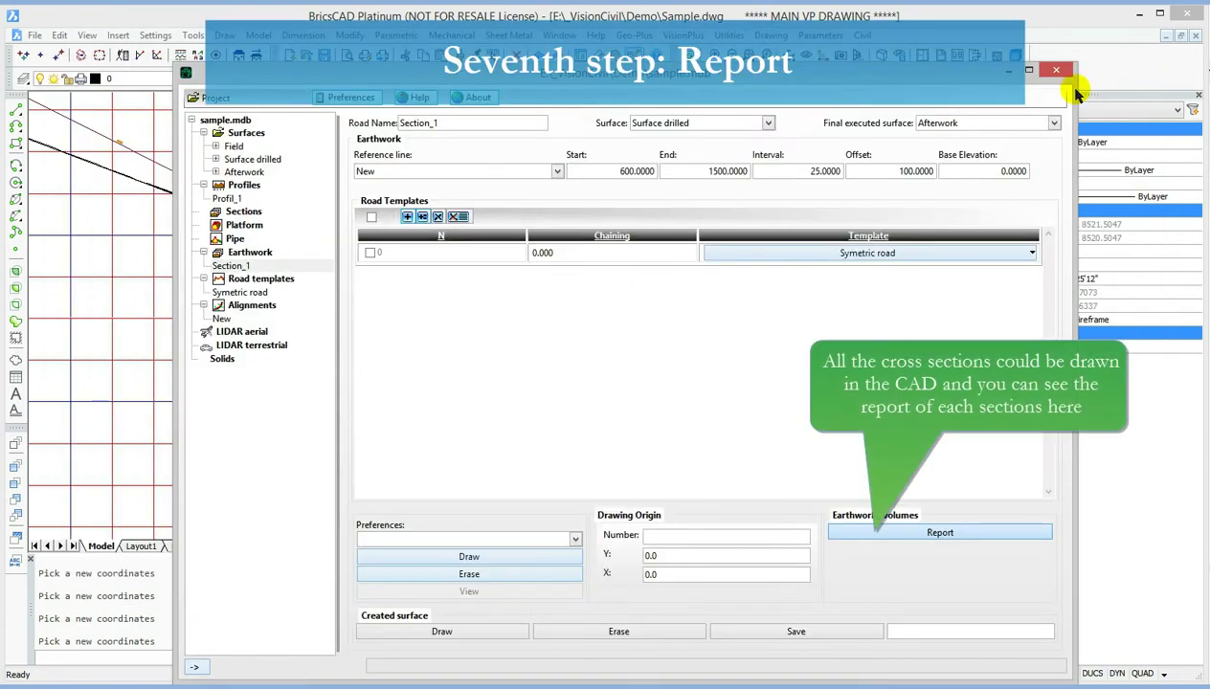
# - Generate the embankment volumes report and scroll through its stations from 600 to 1500
pyautogui.click(925, 536)
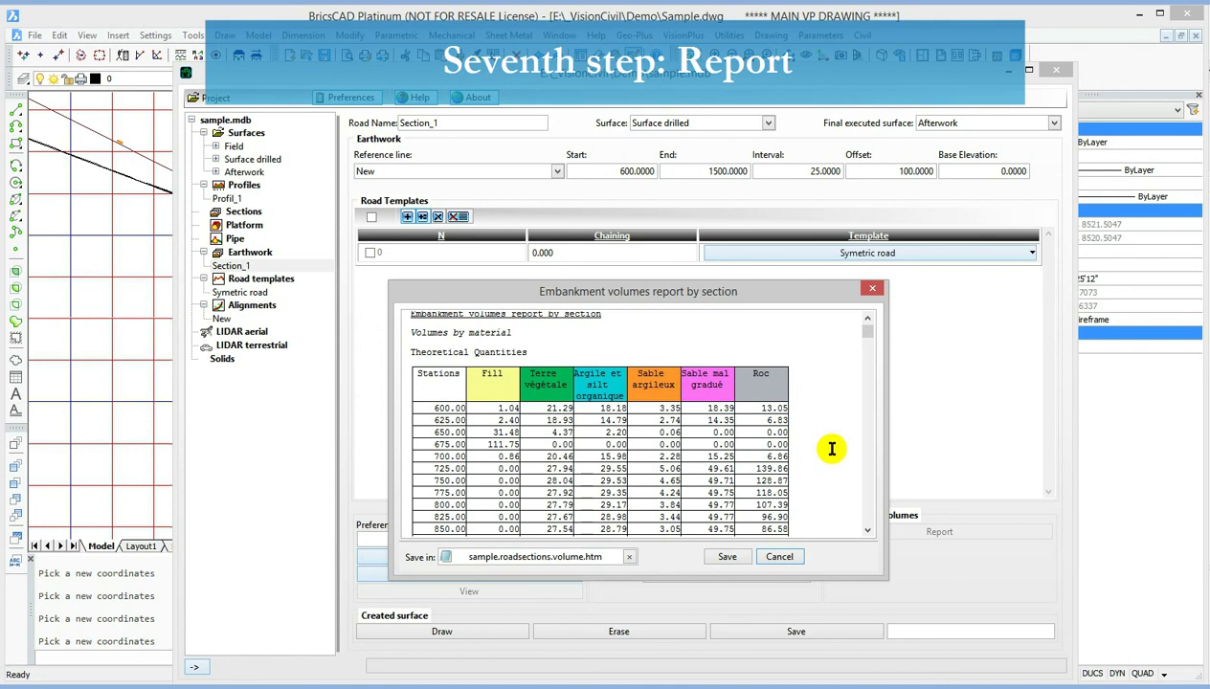
pyautogui.scroll(-1, 831, 447)
pyautogui.scroll(-5, 831, 450)
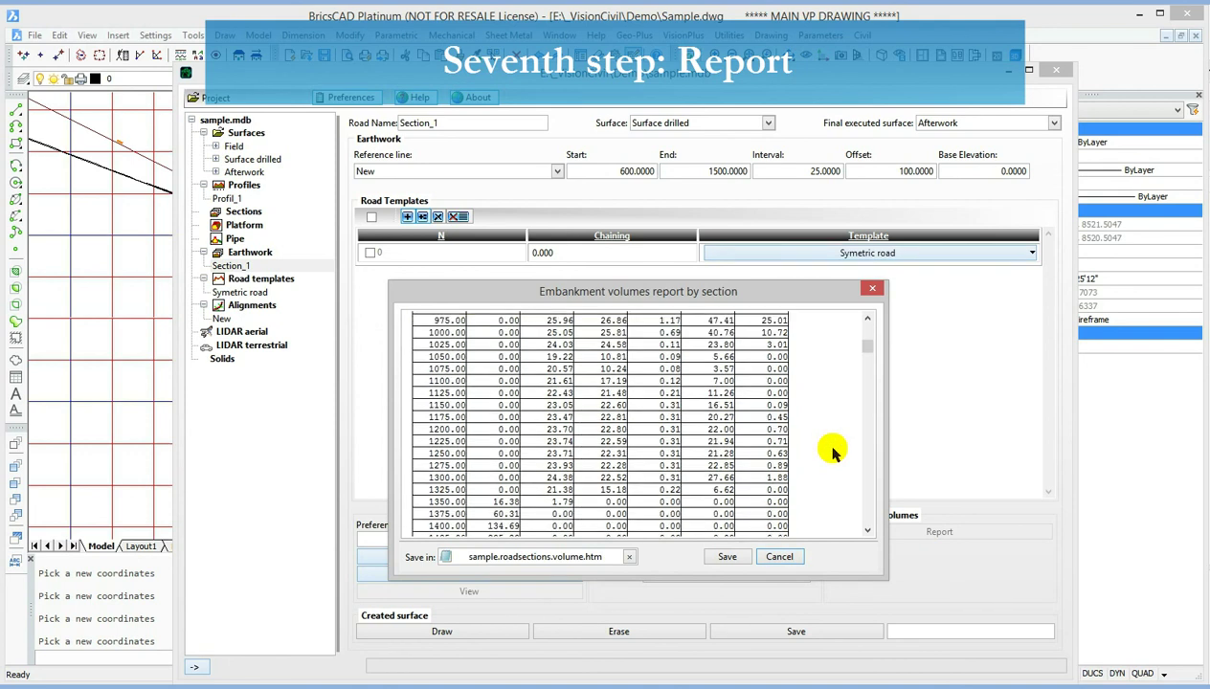
pyautogui.scroll(-2, 831, 452)
pyautogui.scroll(-2, 830, 452)
pyautogui.scroll(-2, 830, 450)
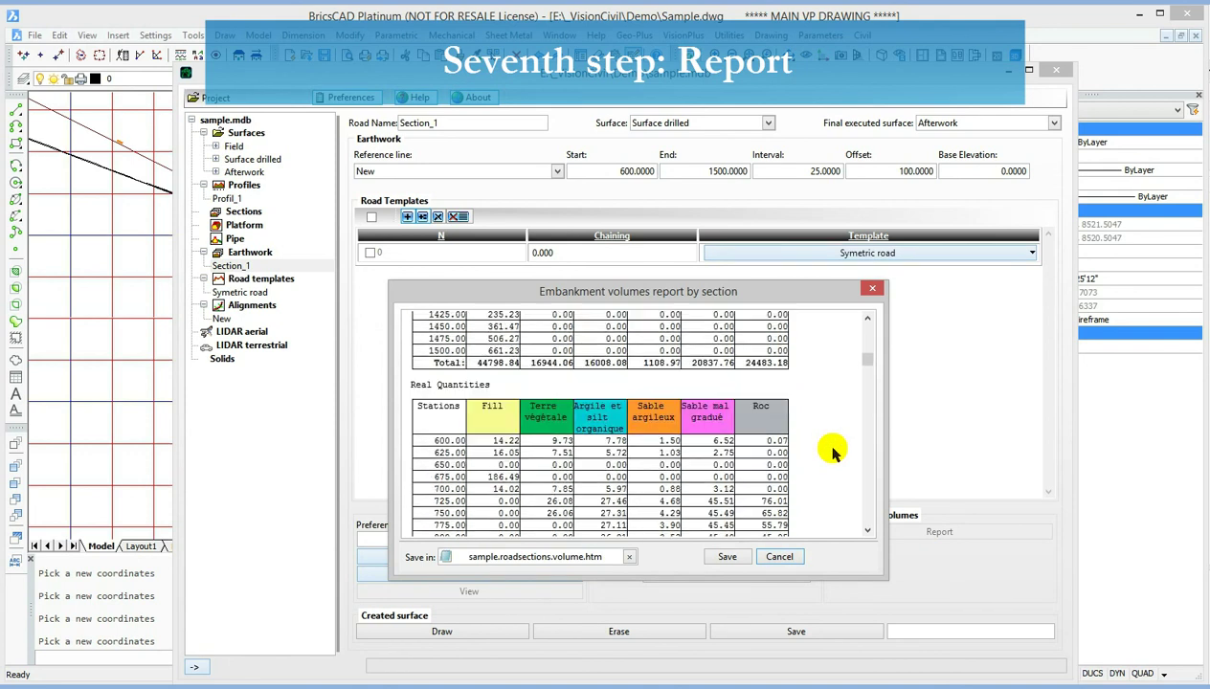
pyautogui.scroll(-2, 831, 450)
pyautogui.scroll(4, 831, 449)
pyautogui.scroll(9, 831, 451)
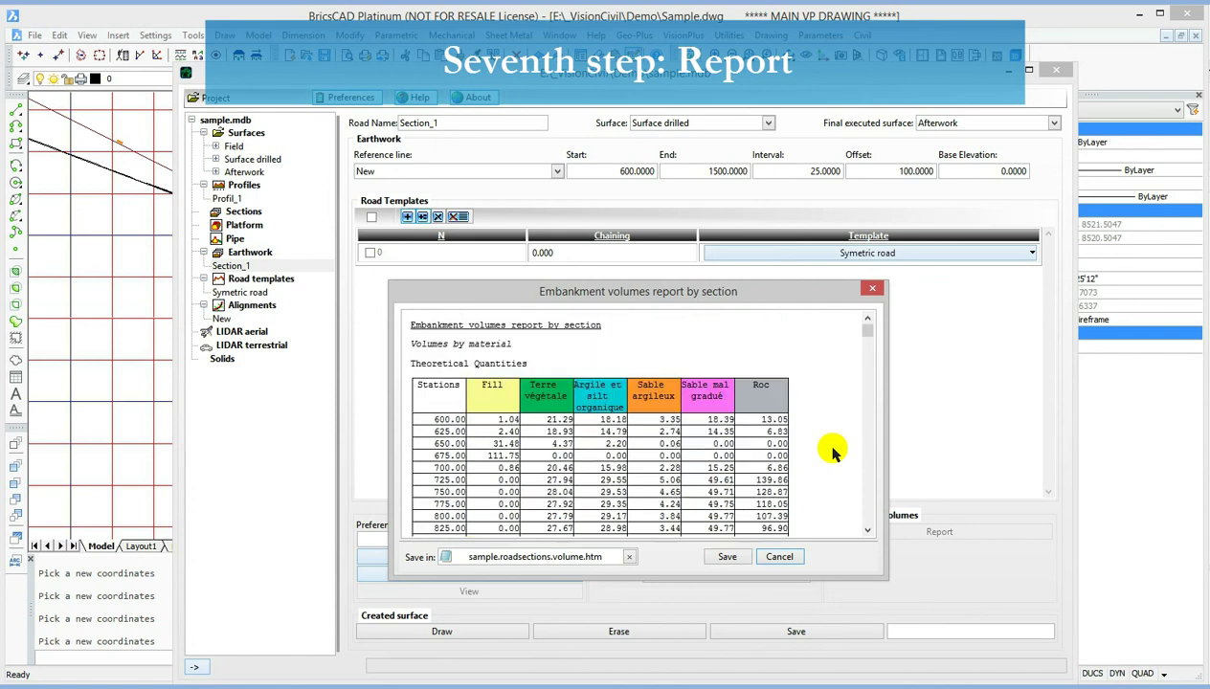